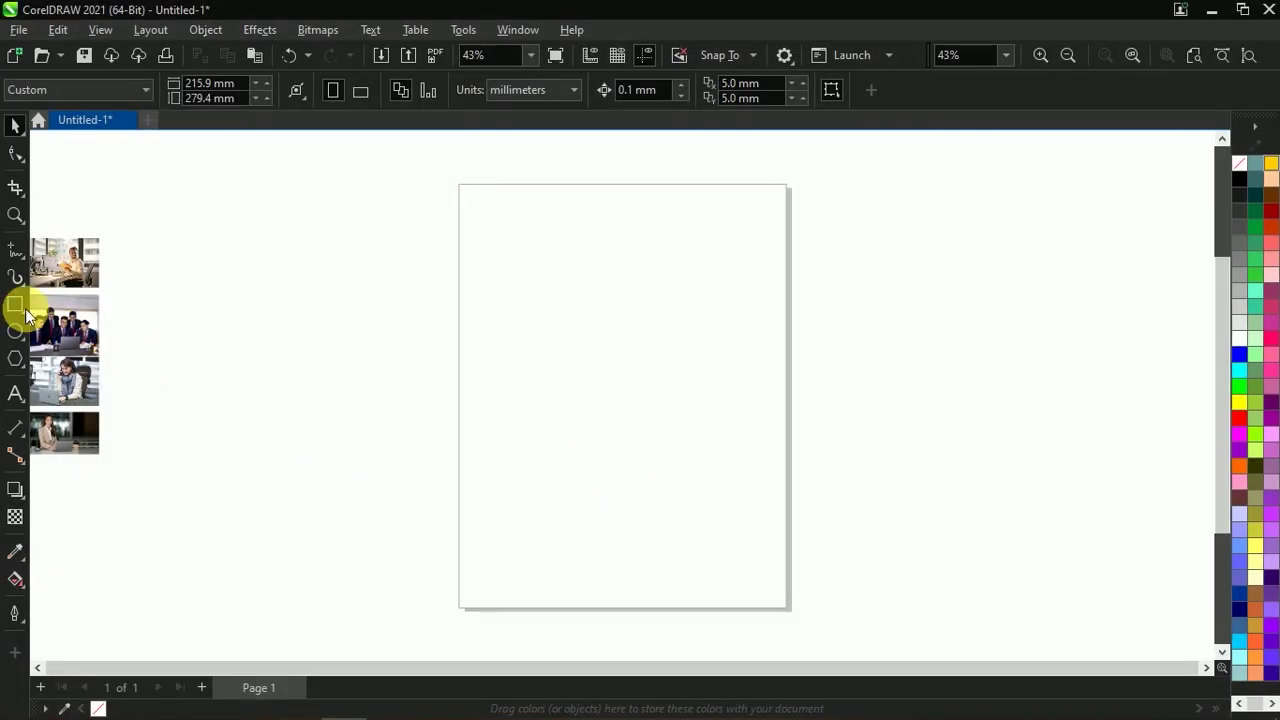
Set the rectangle flyout to the plain Rectangle tool and return to the Pick tool.
{"action": "left_click", "coordinate": [17, 305]}
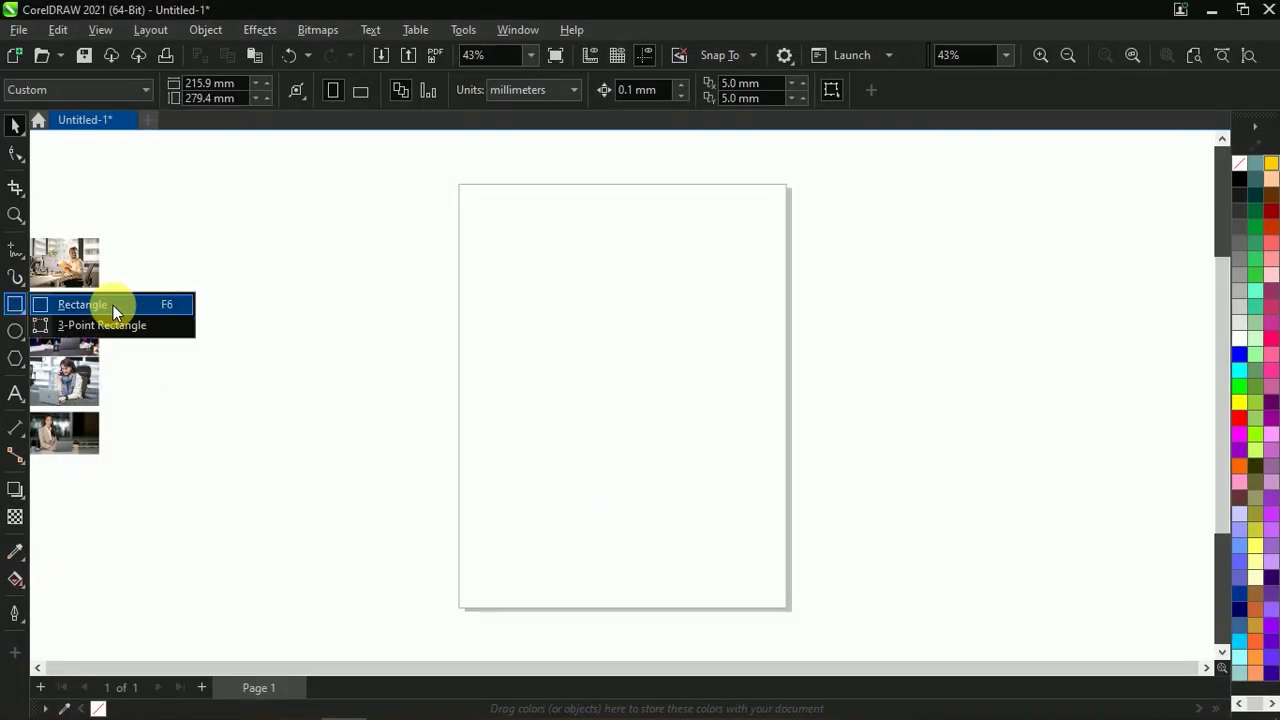
{"action": "left_click", "coordinate": [113, 305]}
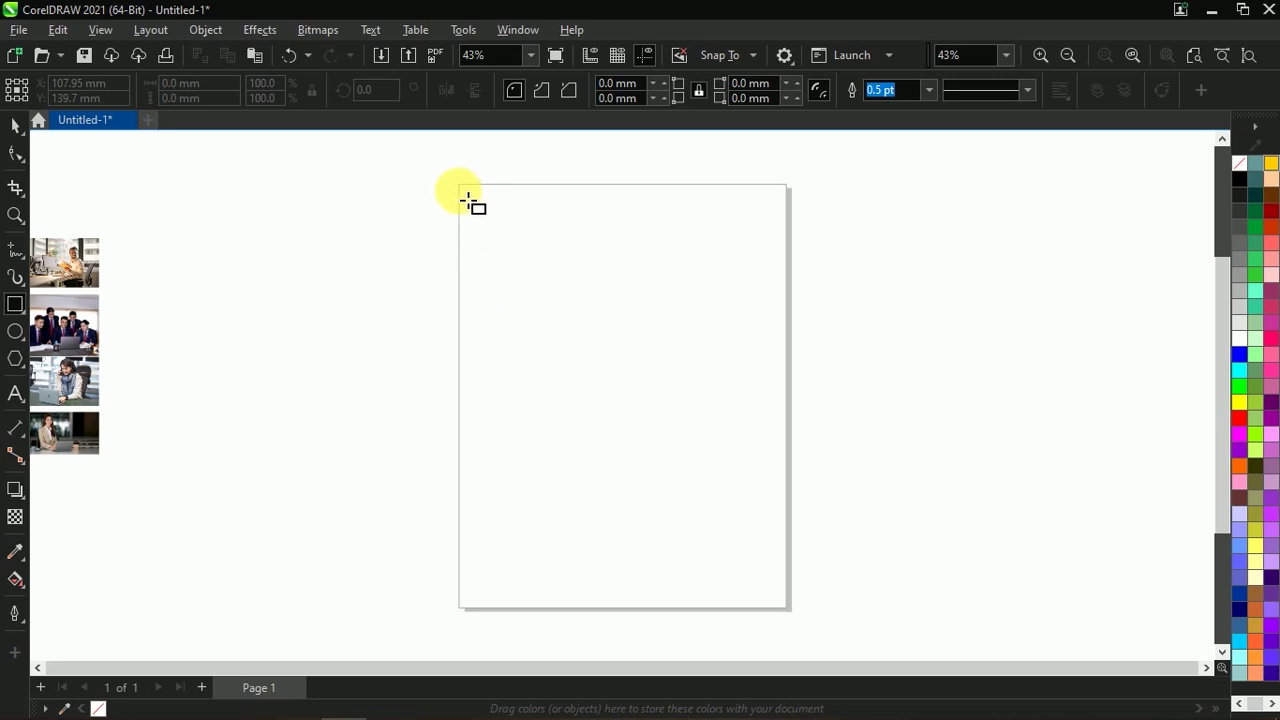
{"action": "key", "text": "space"}
Turn off snapping to Page and draw a rectangle covering the whole page.
{"action": "left_click", "coordinate": [713, 55]}
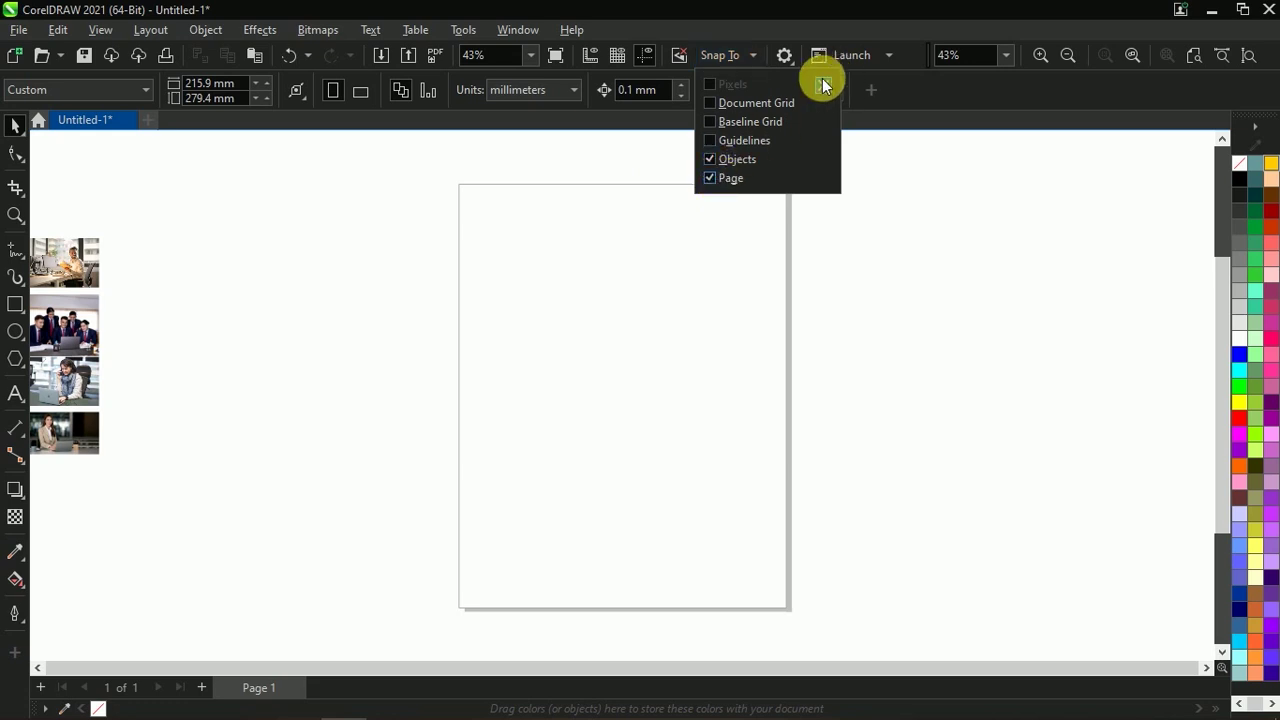
{"action": "left_click", "coordinate": [712, 177]}
{"action": "left_click", "coordinate": [15, 304]}
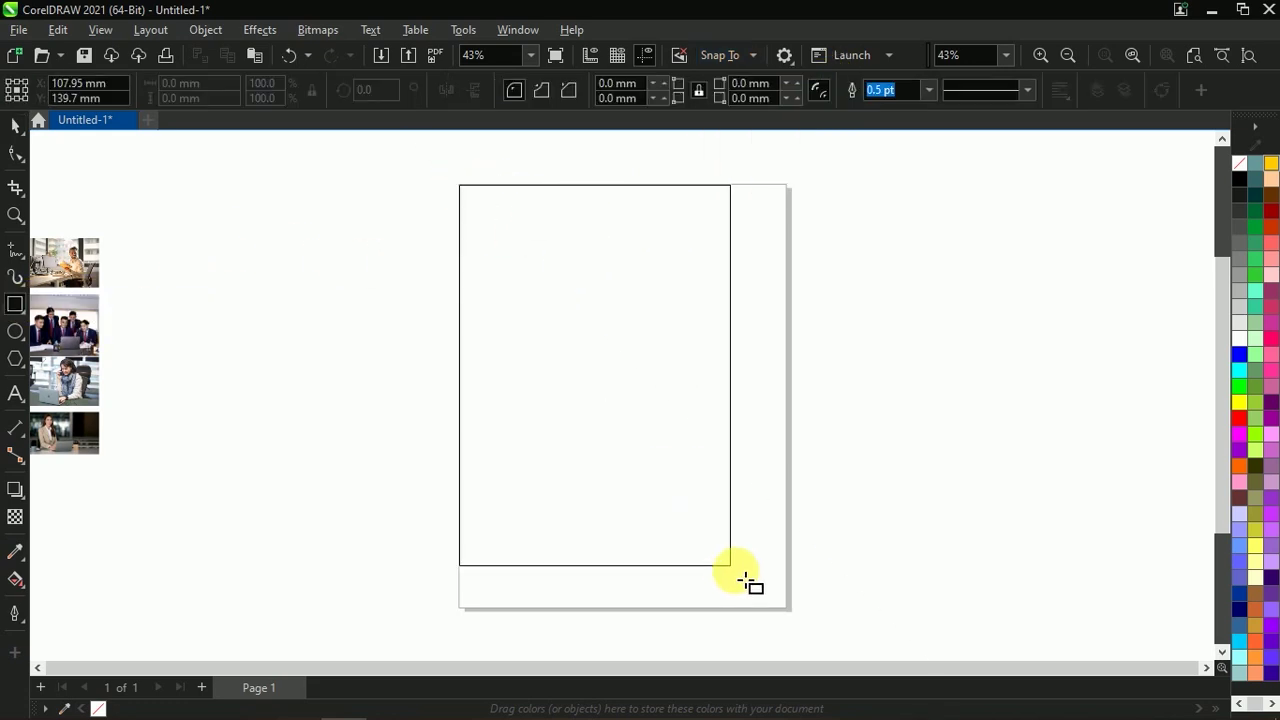
{"action": "left_click_drag", "start_coordinate": [466, 189], "coordinate": [789, 609]}
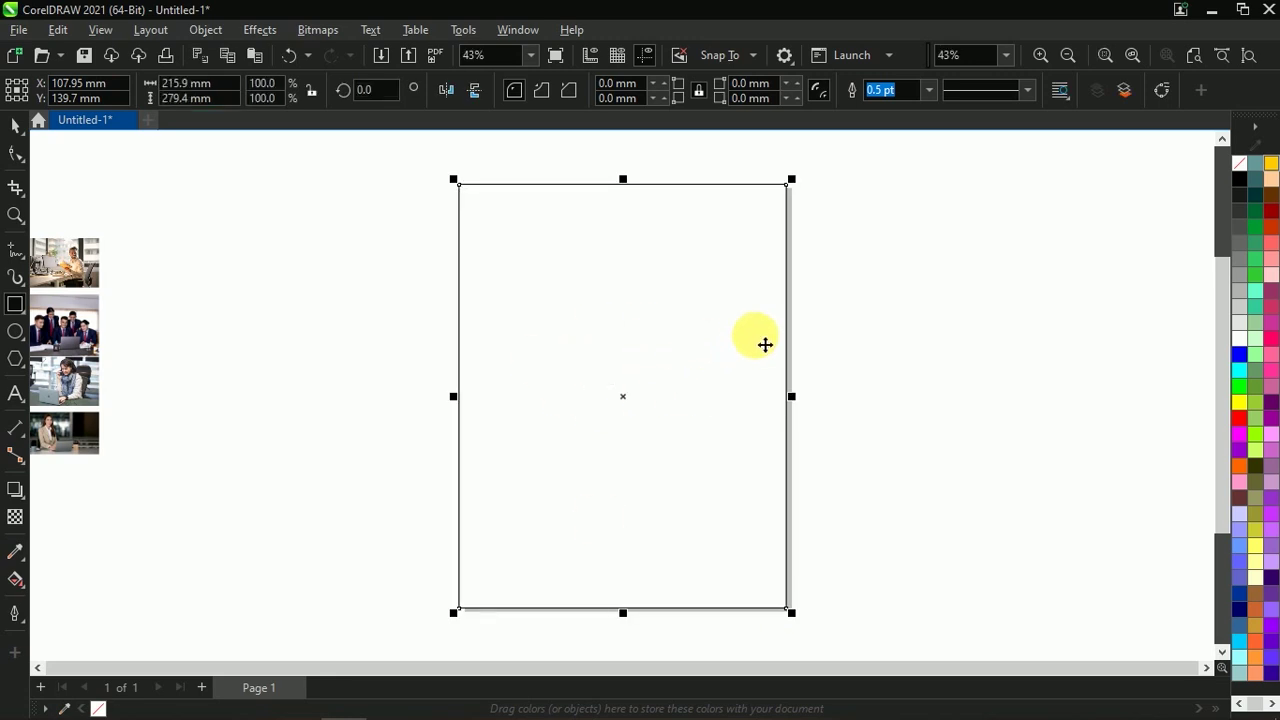
Draw a square over the page's left edge and size it to 200 × 200 mm.
{"action": "left_click", "coordinate": [877, 300]}
{"action": "left_click", "coordinate": [15, 304]}
{"action": "left_click_drag", "start_coordinate": [285, 257], "coordinate": [443, 414]}
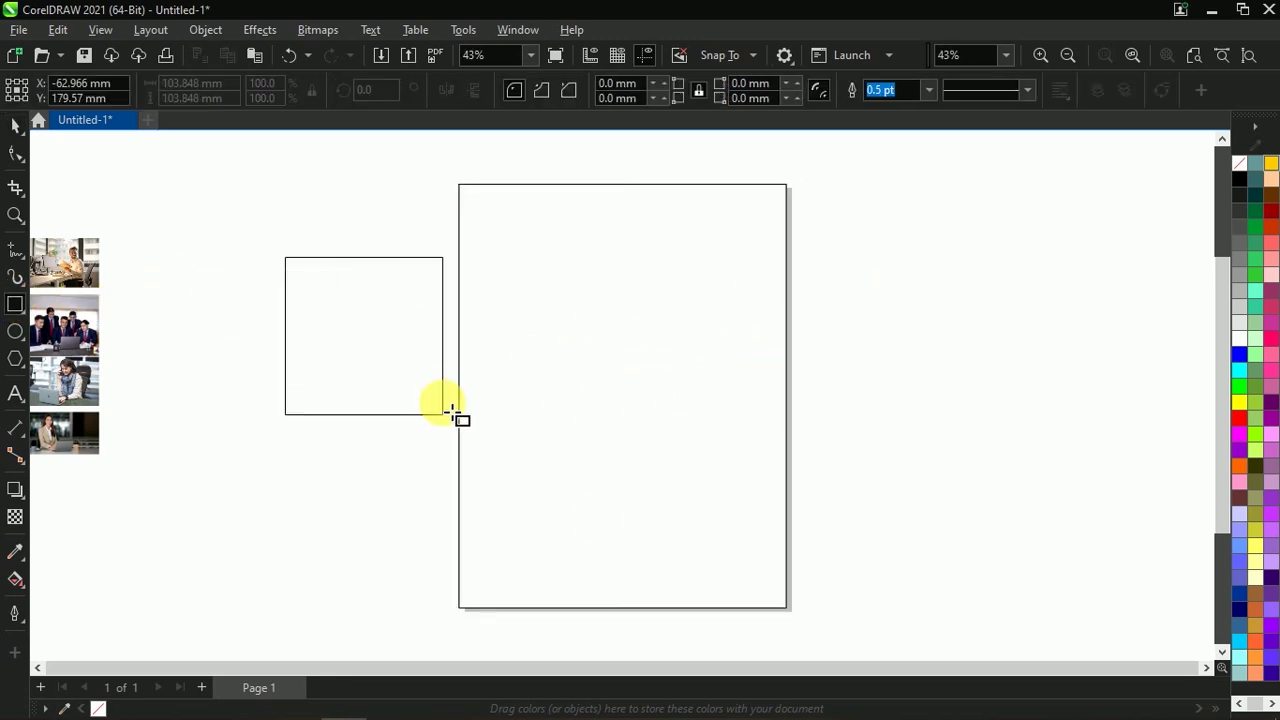
{"action": "key", "text": "space"}
{"action": "mouse_move", "coordinate": [363, 335]}
{"action": "left_mouse_down"}
{"action": "mouse_move", "coordinate": [466, 351]}
{"action": "mouse_move", "coordinate": [473, 365]}
{"action": "left_mouse_up"}
{"action": "left_click", "coordinate": [200, 83]}
{"action": "type", "text": "20"}
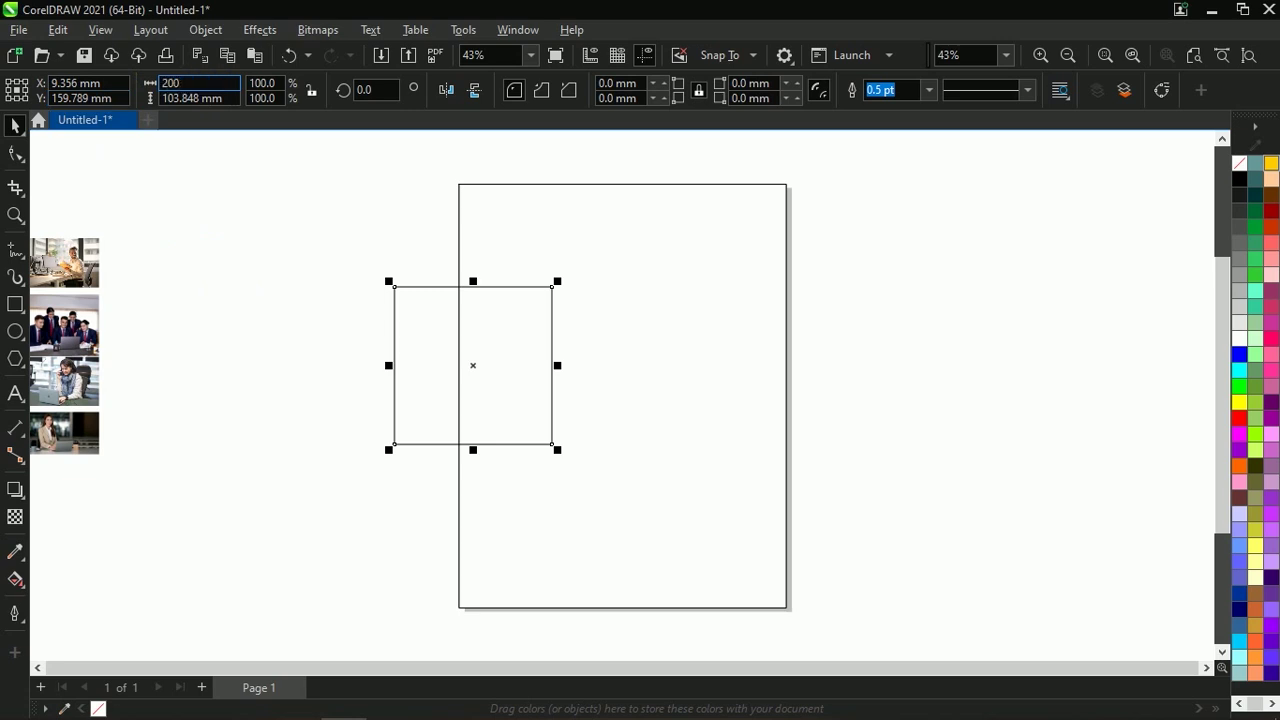
{"action": "type", "text": "0"}
{"action": "key", "text": "Return"}
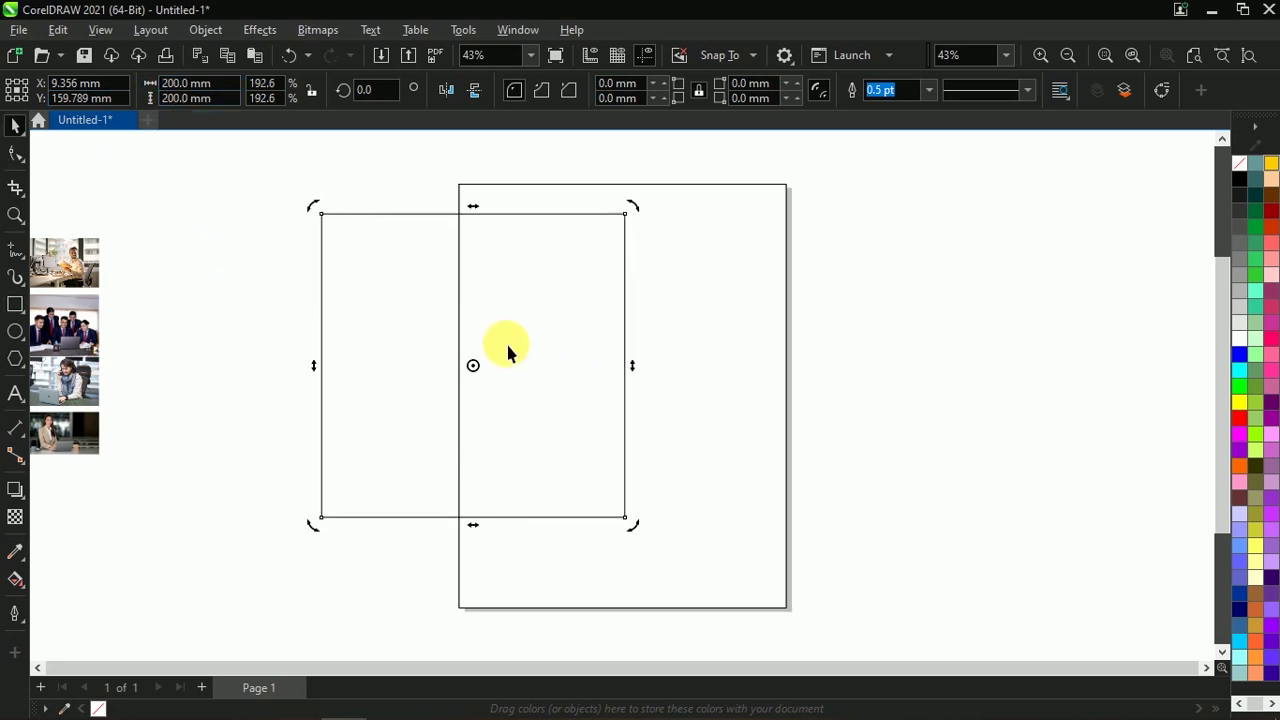
Rotate the square 45° into a diamond and centre it on the page.
{"action": "left_click_drag", "start_coordinate": [633, 206], "coordinate": [676, 392]}
{"action": "left_click", "coordinate": [852, 322]}
{"action": "key", "text": "ctrl+a"}
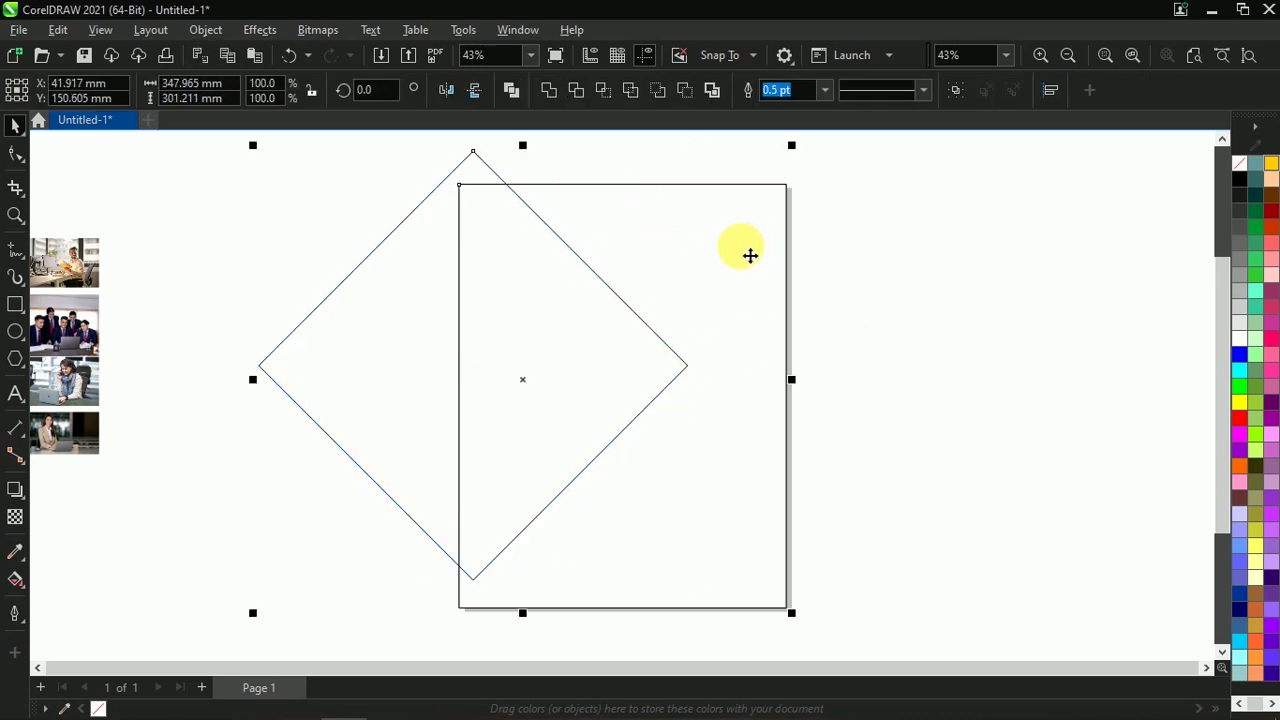
{"action": "key", "text": "p"}
{"action": "left_click", "coordinate": [693, 246]}
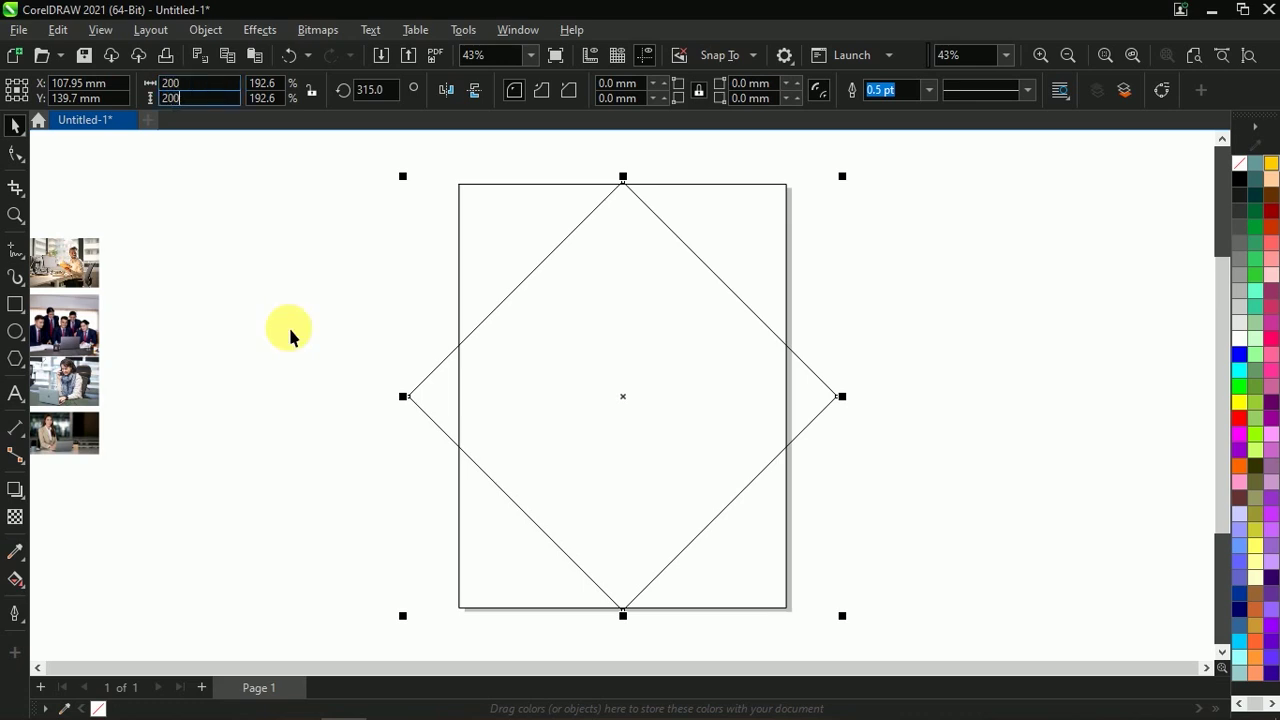
{"action": "key", "text": "Return"}
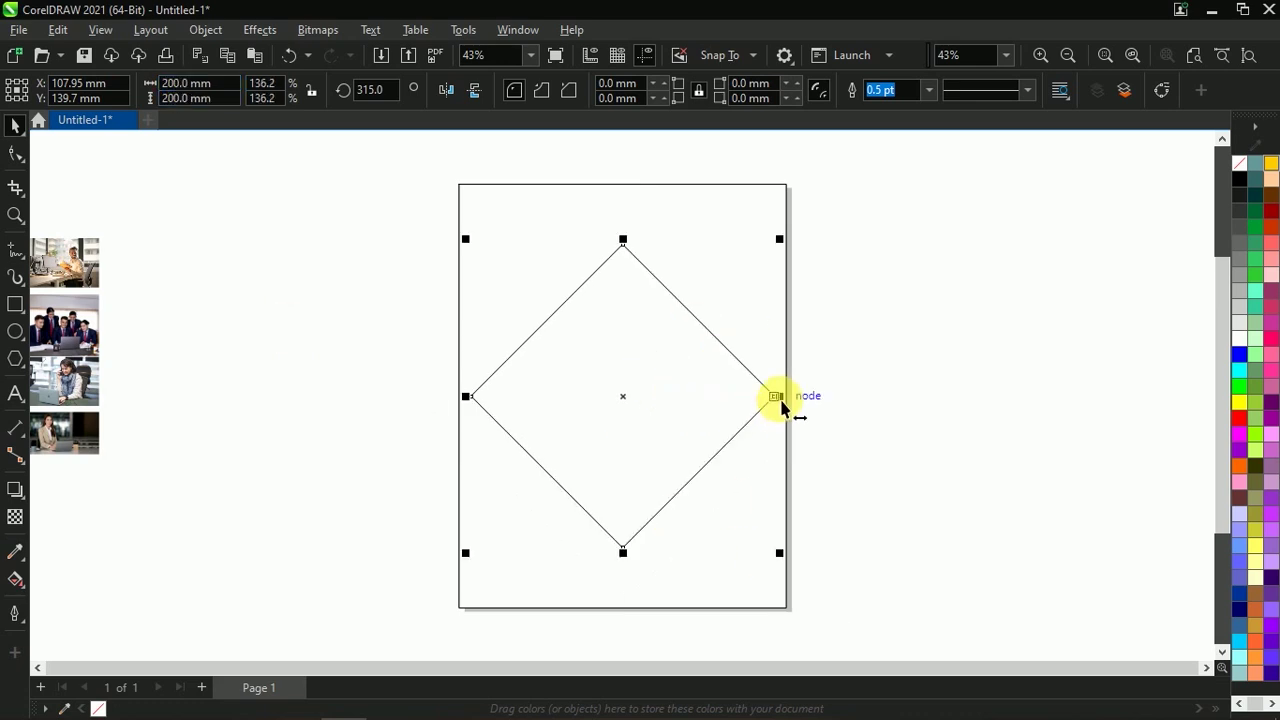
Place the diamond centred on the page's left edge and drop a copy on the right edge.
{"action": "left_click_drag", "start_coordinate": [778, 405], "coordinate": [715, 400]}
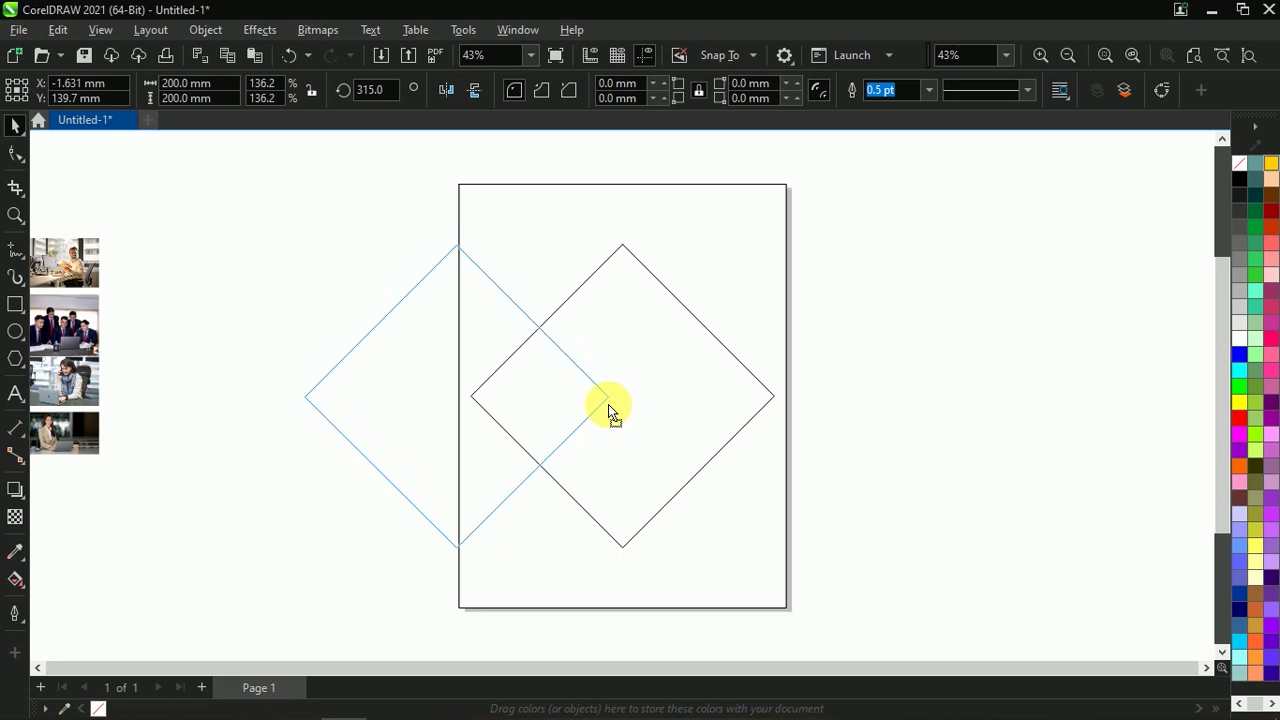
{"action": "mouse_move", "coordinate": [565, 396]}
{"action": "left_mouse_down"}
{"action": "mouse_move", "coordinate": [459, 395]}
{"action": "mouse_move", "coordinate": [787, 397]}
{"action": "left_mouse_up"}
{"action": "left_click", "coordinate": [846, 306]}
{"action": "left_click", "coordinate": [466, 402]}
{"action": "left_click", "coordinate": [966, 318]}
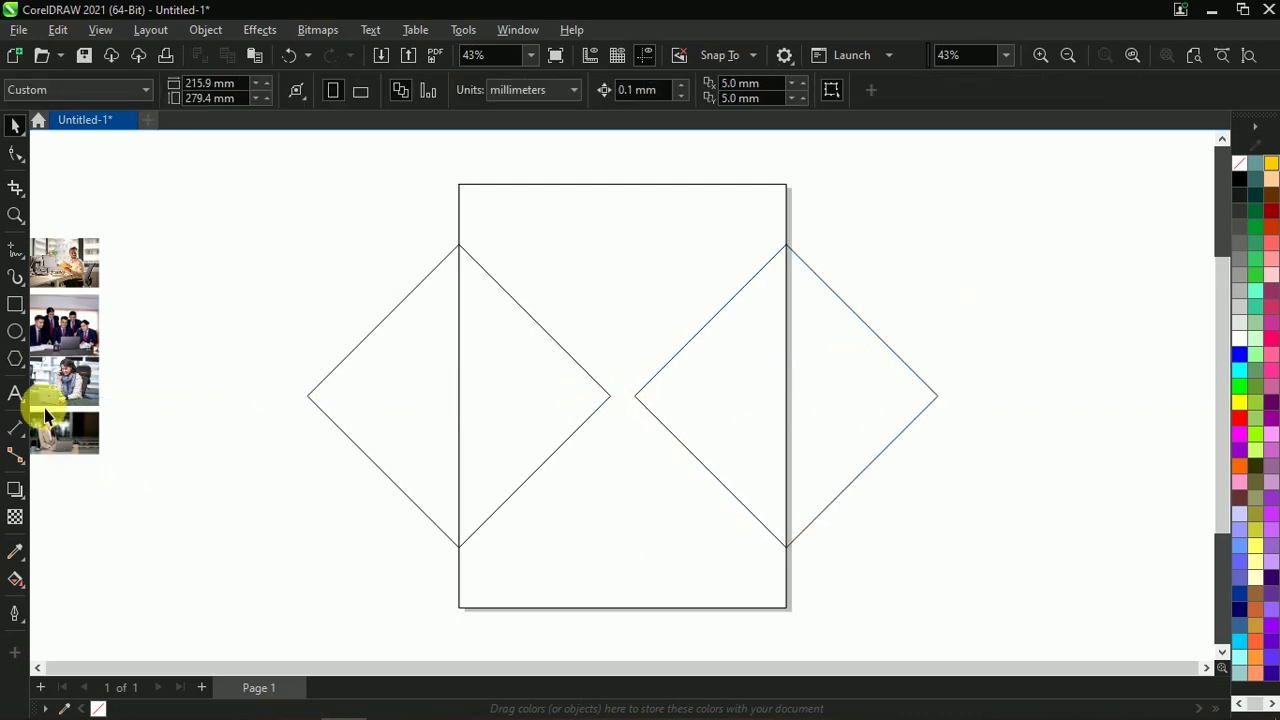
{"action": "left_click", "coordinate": [18, 302]}
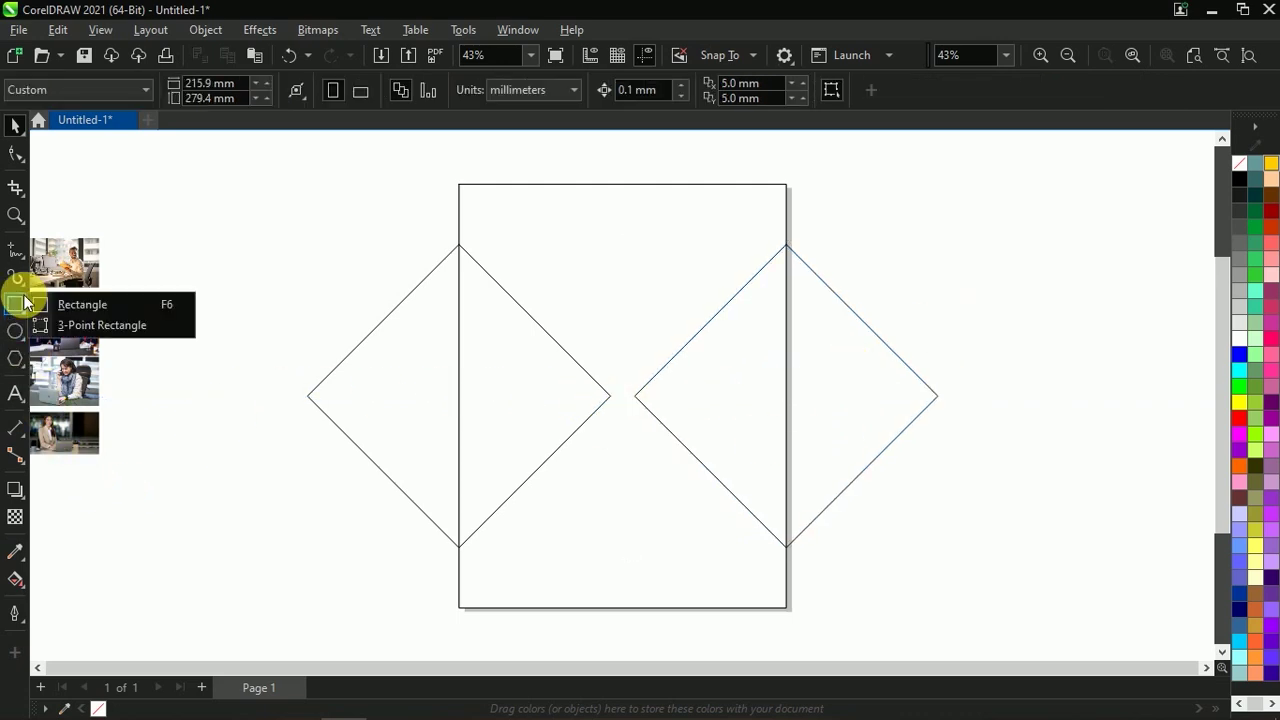
Draw a tilted square from the centre node up to the page top with the 3-Point Rectangle tool.
{"action": "left_click", "coordinate": [103, 327]}
{"action": "left_click_drag", "start_coordinate": [611, 397], "coordinate": [463, 248]}
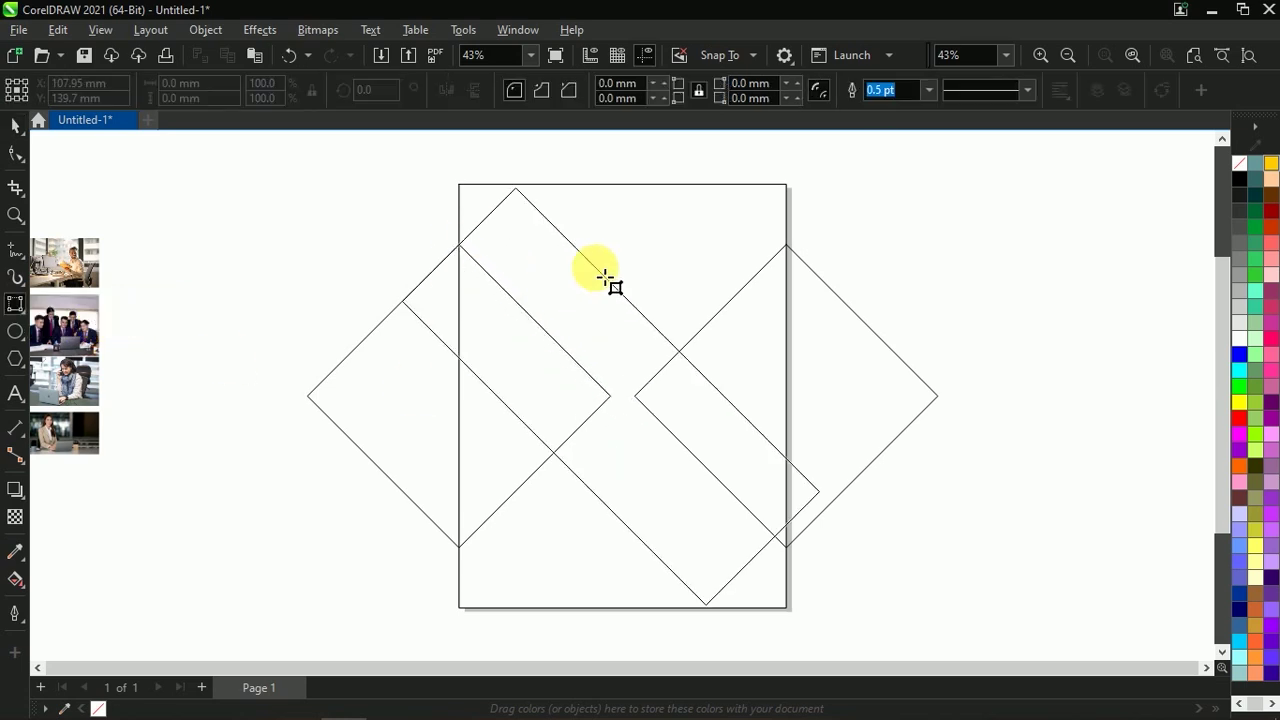
{"action": "left_click", "coordinate": [668, 333]}
{"action": "scroll", "coordinate": [668, 333], "scroll_direction": "down", "scroll_amount": 1}
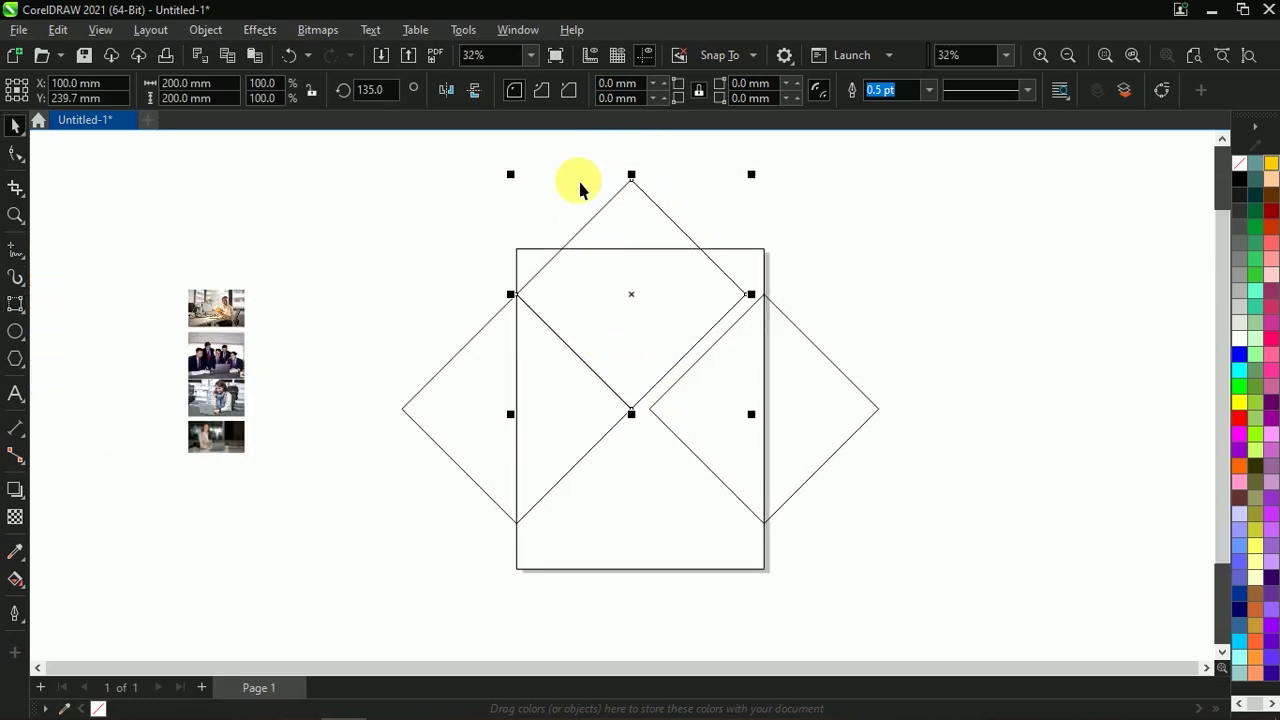
Scale the new diamond to about 62% (124.125 mm) and snap it onto the side diamonds' node.
{"action": "left_click_drag", "start_coordinate": [509, 177], "coordinate": [602, 265]}
{"action": "scroll", "coordinate": [700, 405], "scroll_direction": "up", "scroll_amount": 2}
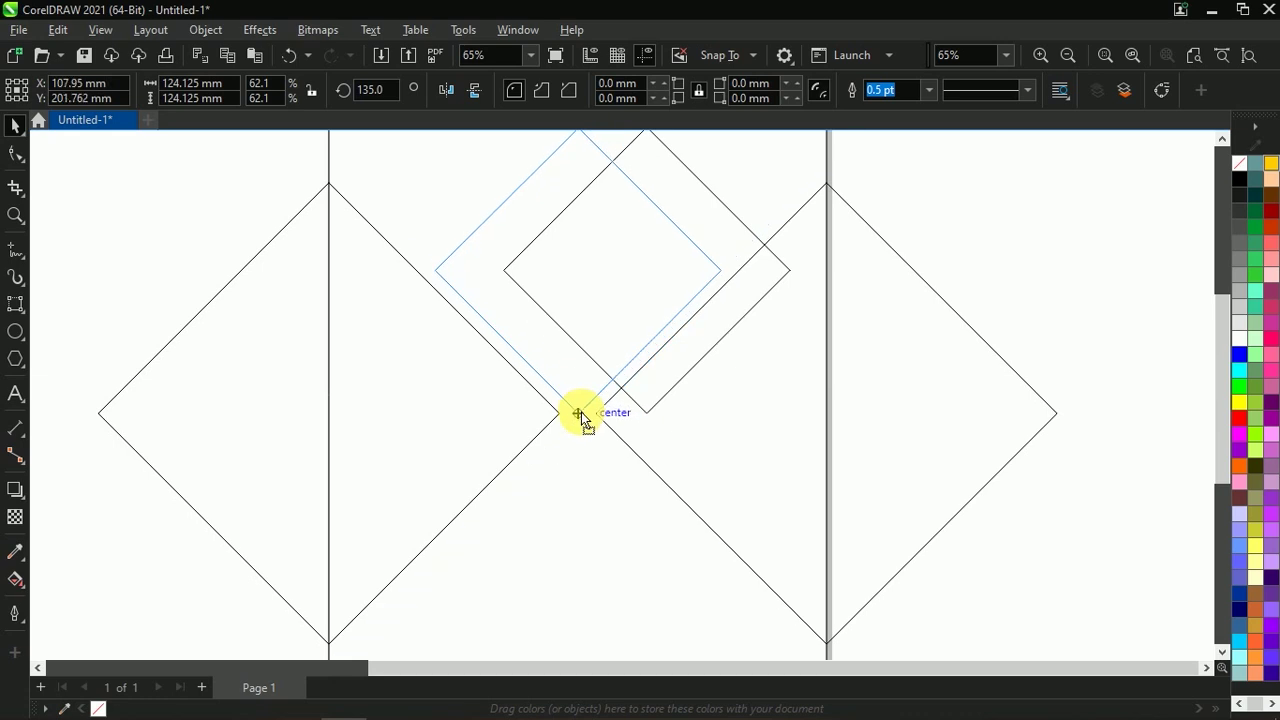
{"action": "left_click_drag", "start_coordinate": [652, 418], "coordinate": [580, 416]}
{"action": "scroll", "coordinate": [599, 452], "scroll_direction": "down", "scroll_amount": 2}
{"action": "scroll", "coordinate": [597, 441], "scroll_direction": "up", "scroll_amount": 1}
{"action": "left_click", "coordinate": [700, 349]}
{"action": "scroll", "coordinate": [760, 300], "scroll_direction": "up", "scroll_amount": 1}
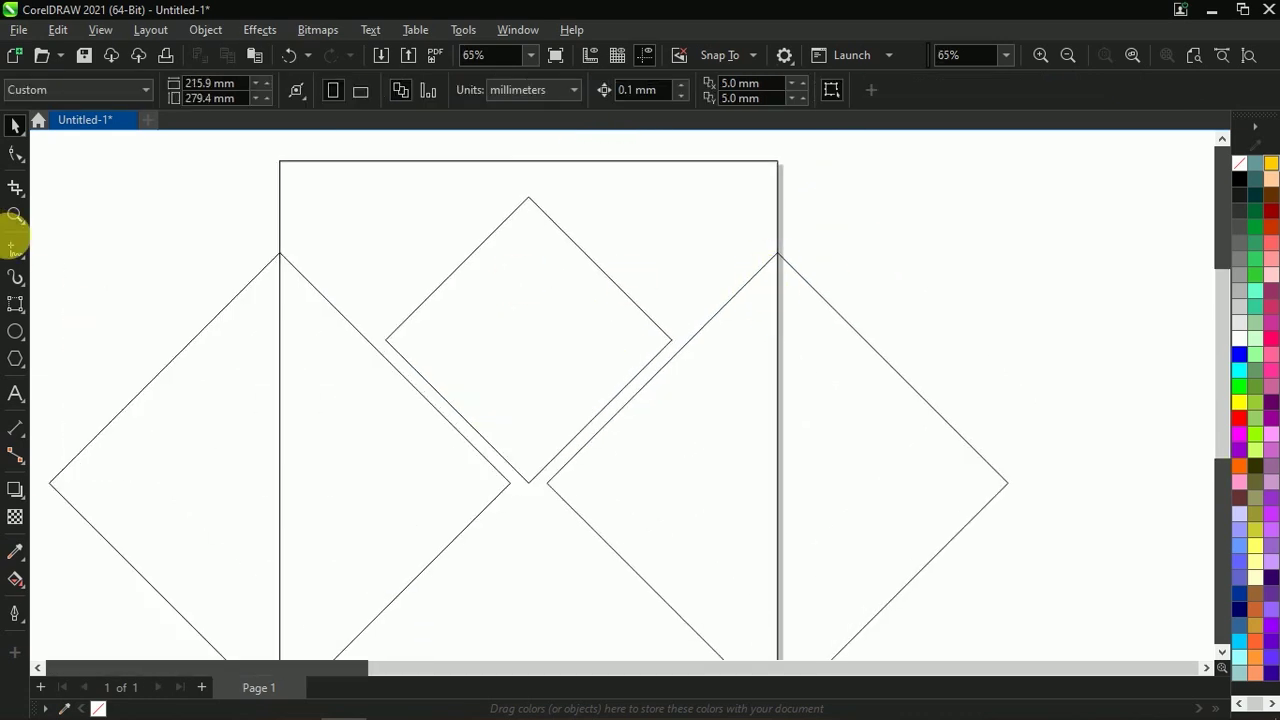
{"action": "left_click", "coordinate": [20, 254]}
Draw a guide line across the diamond tops and shrink the centre diamond to 100 mm.
{"action": "left_click", "coordinate": [778, 252]}
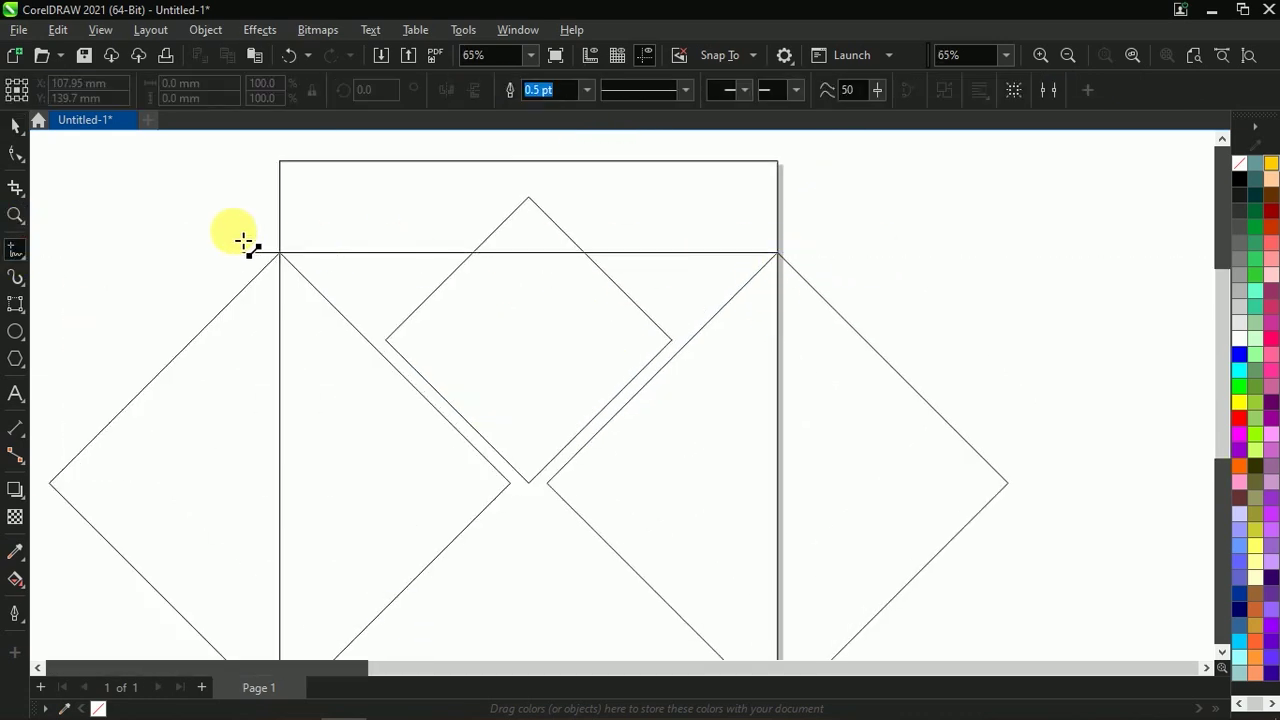
{"action": "left_click", "coordinate": [232, 252]}
{"action": "scroll", "coordinate": [232, 252], "scroll_direction": "down", "scroll_amount": 1}
{"action": "left_click", "coordinate": [613, 322]}
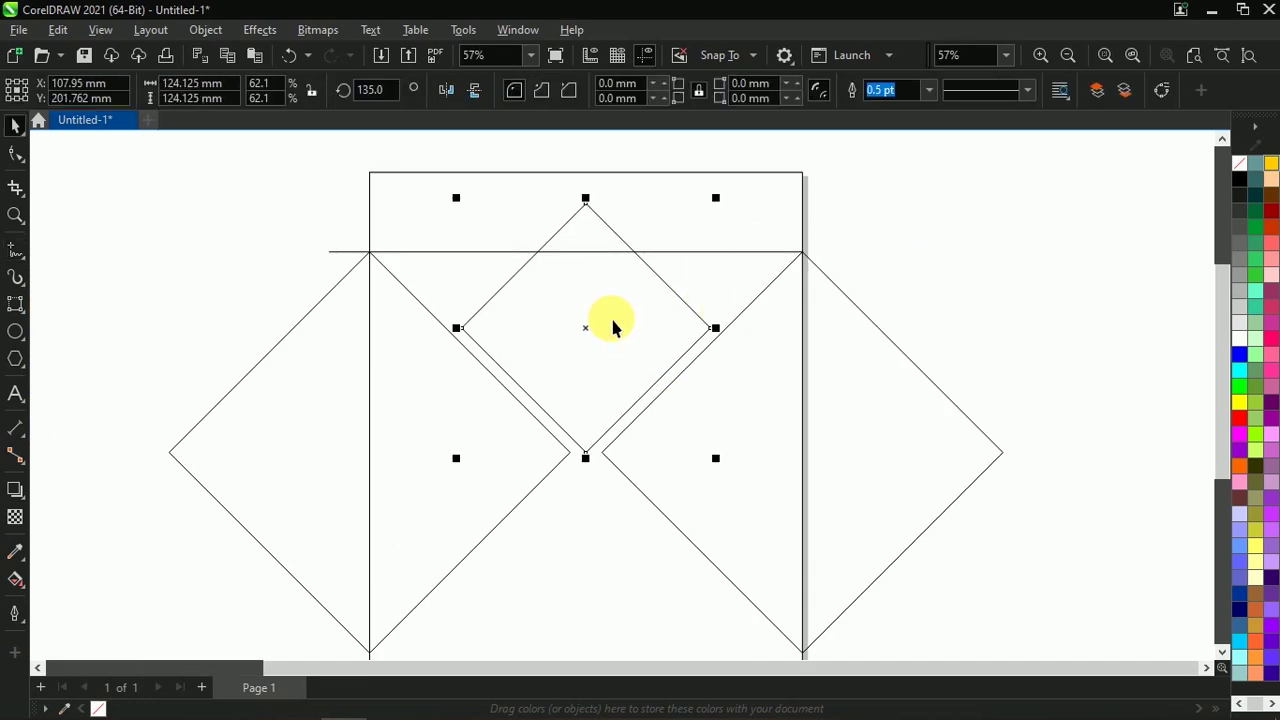
{"action": "left_click_drag", "start_coordinate": [715, 197], "coordinate": [670, 250]}
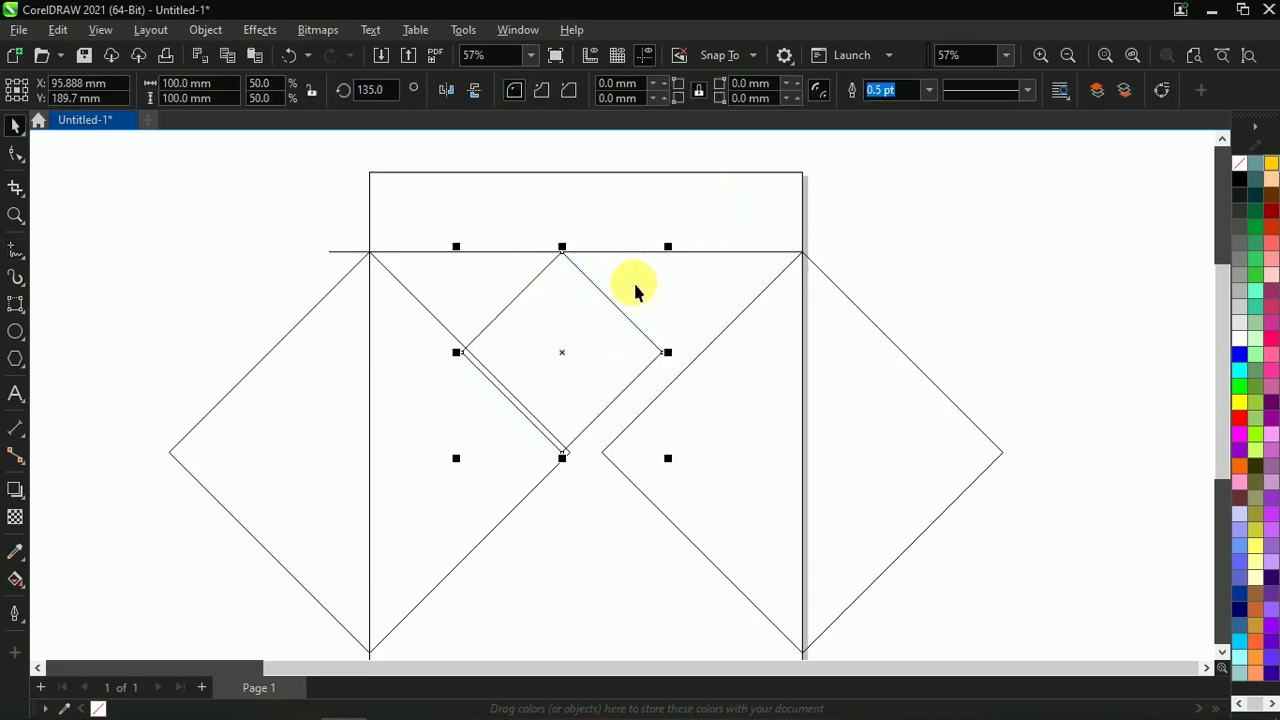
{"action": "left_click", "coordinate": [728, 243]}
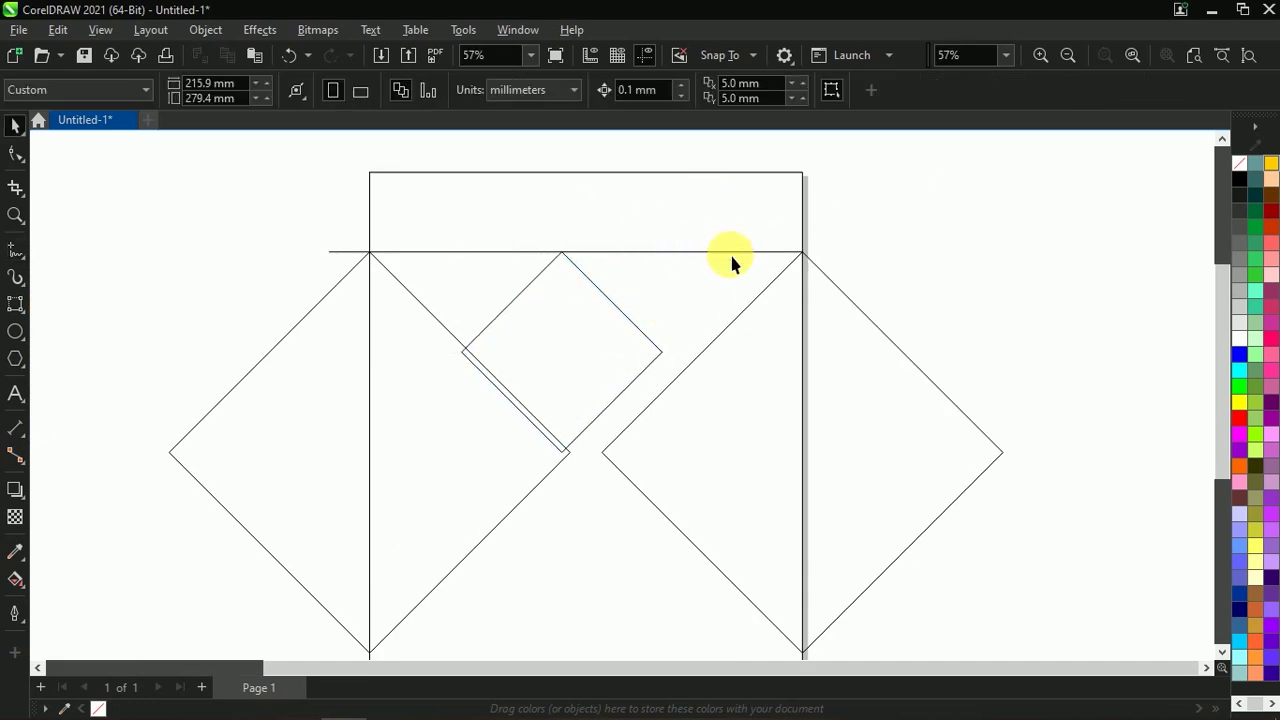
Delete the guide line and centre the small diamond horizontally on the page.
{"action": "left_click", "coordinate": [731, 255]}
{"action": "key", "text": "Delete"}
{"action": "left_click", "coordinate": [566, 450]}
{"action": "left_click_drag", "start_coordinate": [566, 455], "coordinate": [590, 455]}
{"action": "scroll", "coordinate": [674, 343], "scroll_direction": "down", "scroll_amount": 1}
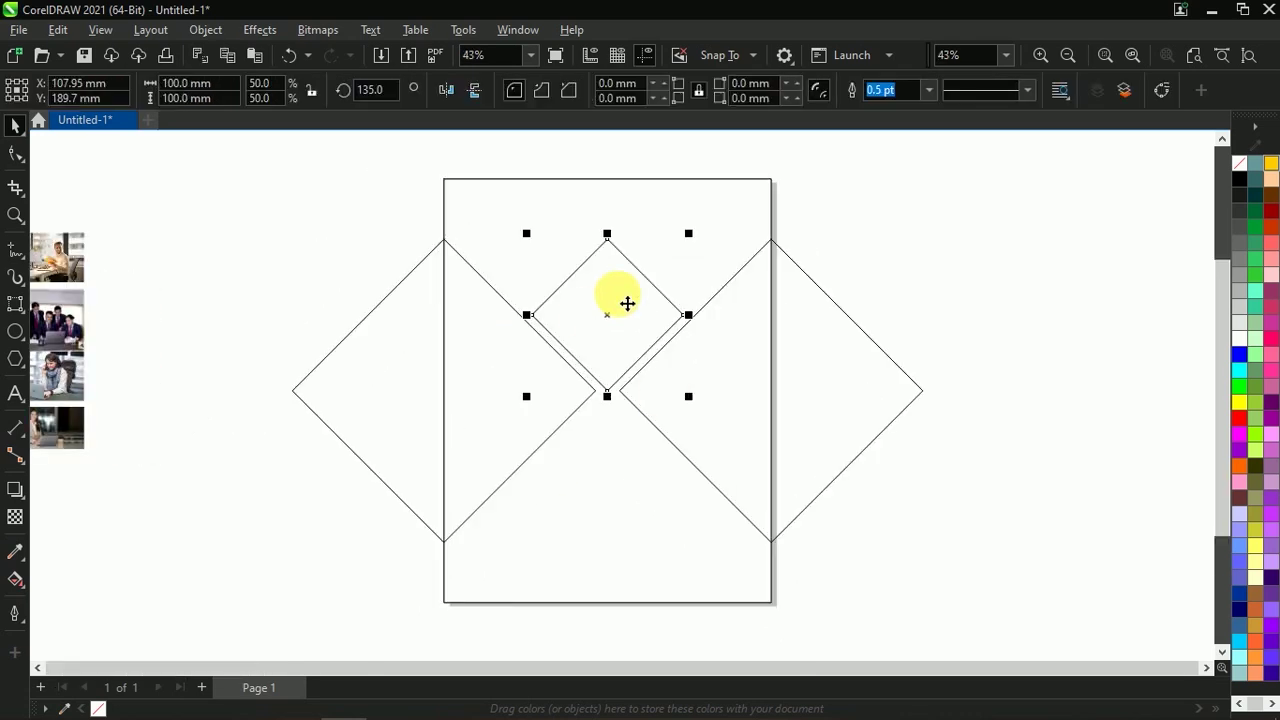
{"action": "left_click", "coordinate": [14, 155]}
{"action": "scroll", "coordinate": [544, 335], "scroll_direction": "up", "scroll_amount": 2}
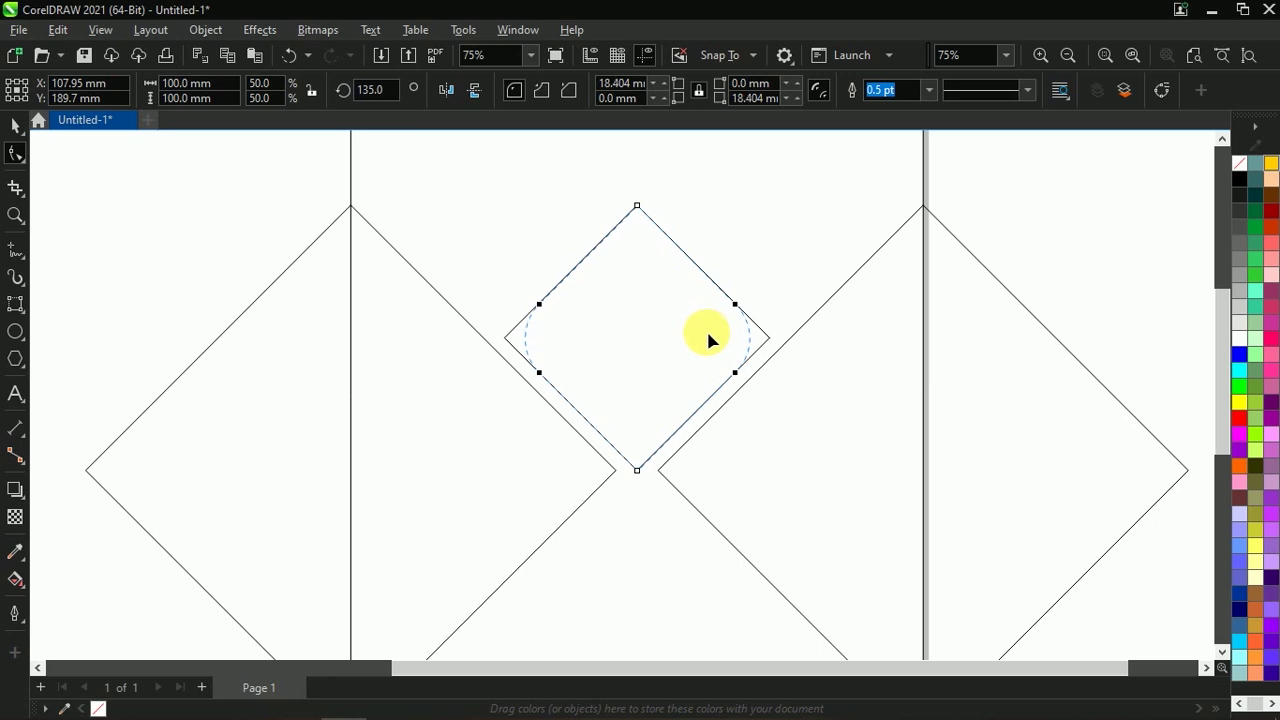
Round the centre diamond's side corners to 20.818 mm.
{"action": "left_click_drag", "start_coordinate": [708, 341], "coordinate": [711, 340]}
{"action": "scroll", "coordinate": [650, 330], "scroll_direction": "down", "scroll_amount": 3}
{"action": "scroll", "coordinate": [614, 323], "scroll_direction": "up", "scroll_amount": 1}
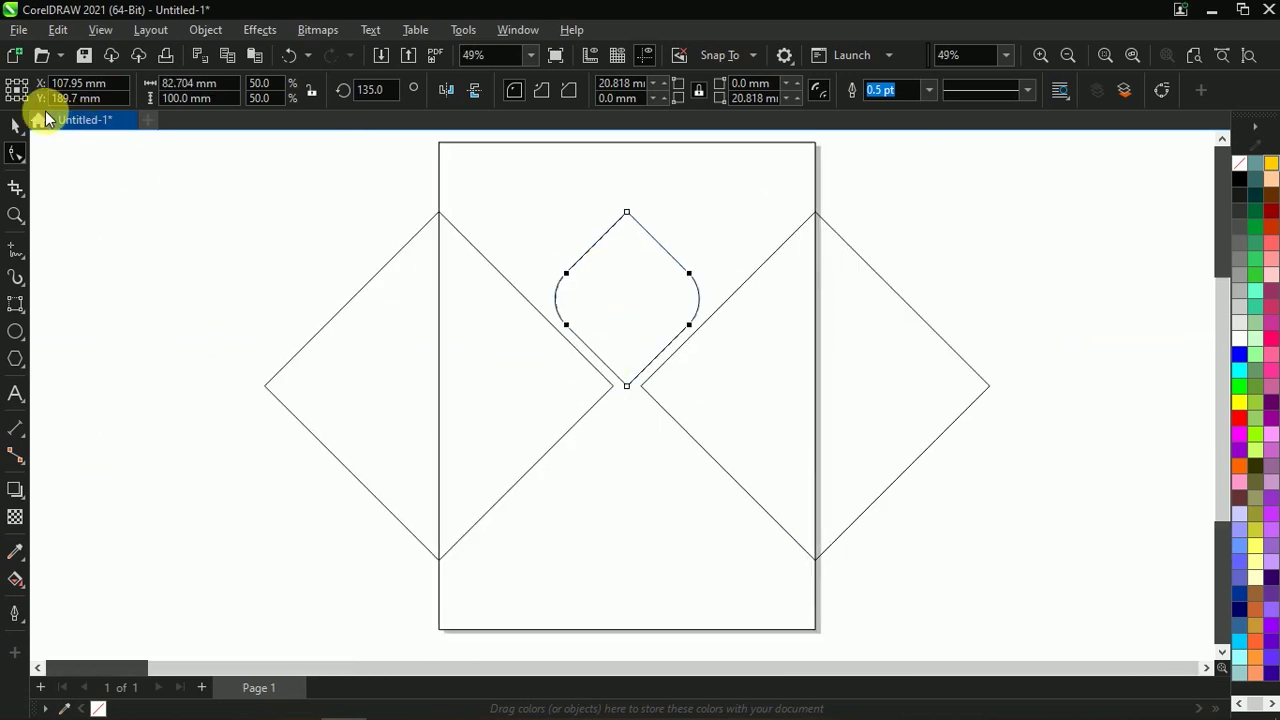
Leave a smaller centred copy inside the rounded diamond and select both outlines.
{"action": "left_click", "coordinate": [15, 125]}
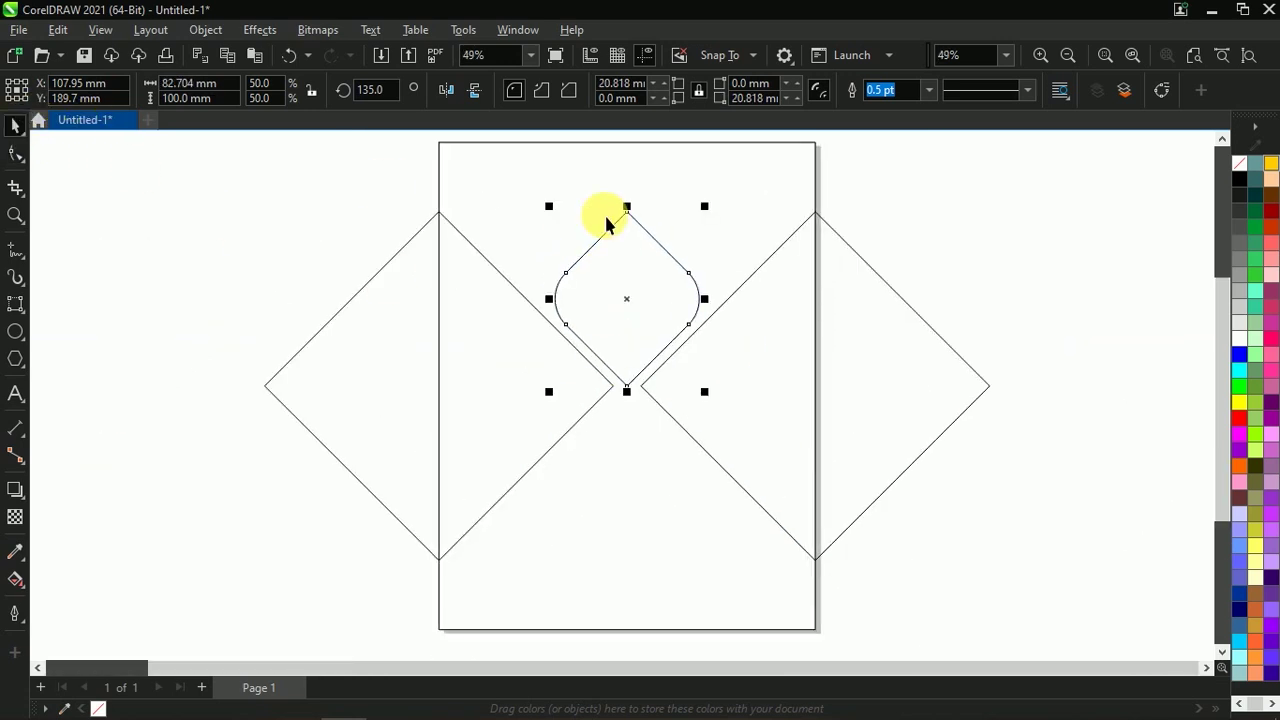
{"action": "scroll", "coordinate": [656, 307], "scroll_direction": "up", "scroll_amount": 1}
{"action": "left_click", "coordinate": [653, 314]}
{"action": "left_click", "coordinate": [645, 300]}
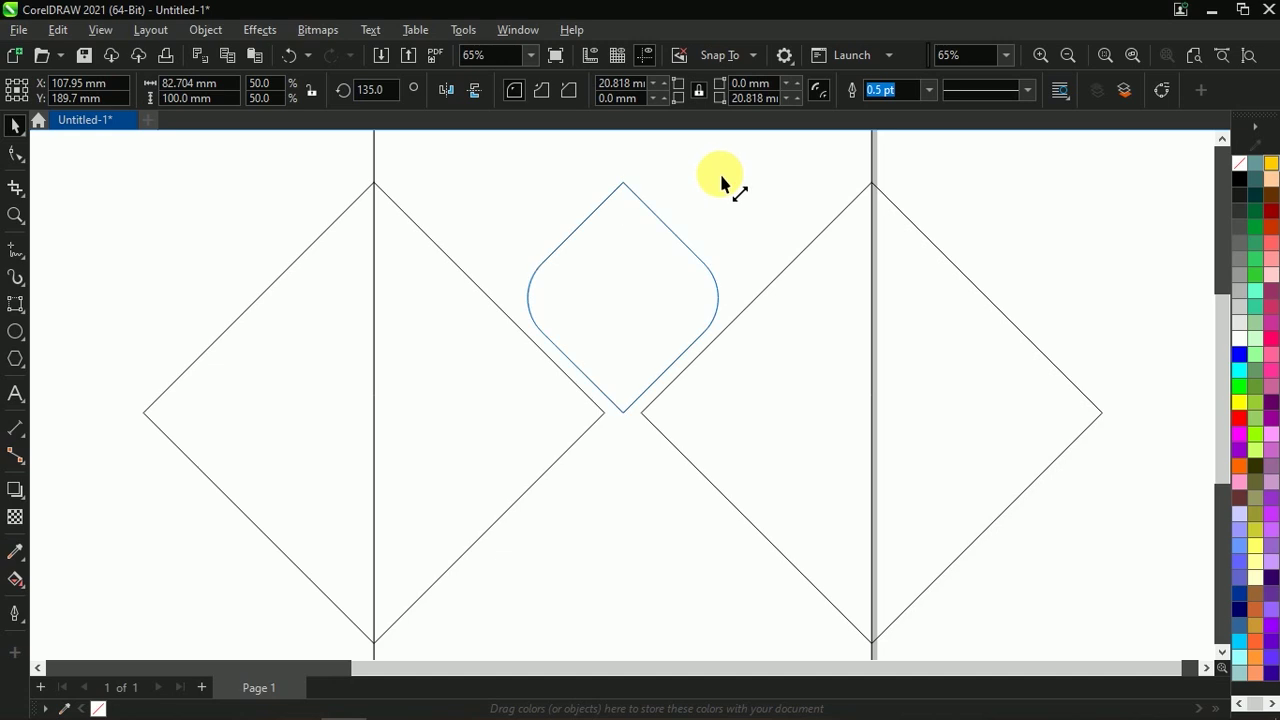
{"action": "left_click_drag", "start_coordinate": [723, 183], "coordinate": [717, 195]}
{"action": "scroll", "coordinate": [648, 282], "scroll_direction": "down", "scroll_amount": 1}
{"action": "left_click_drag", "start_coordinate": [913, 160], "coordinate": [525, 397]}
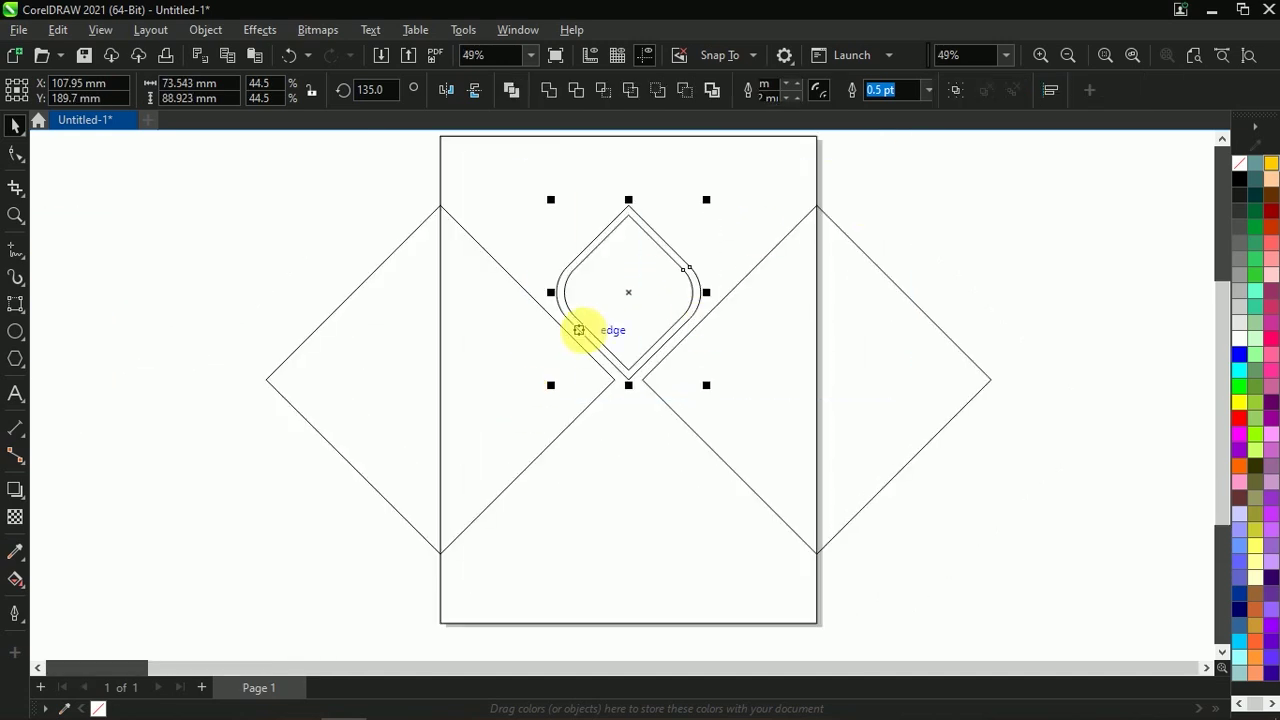
{"action": "right_click", "coordinate": [596, 300]}
Group both outlines and rotate-duplicate them 90° around the bottom node into four petals.
{"action": "left_click", "coordinate": [720, 277]}
{"action": "left_click", "coordinate": [628, 292]}
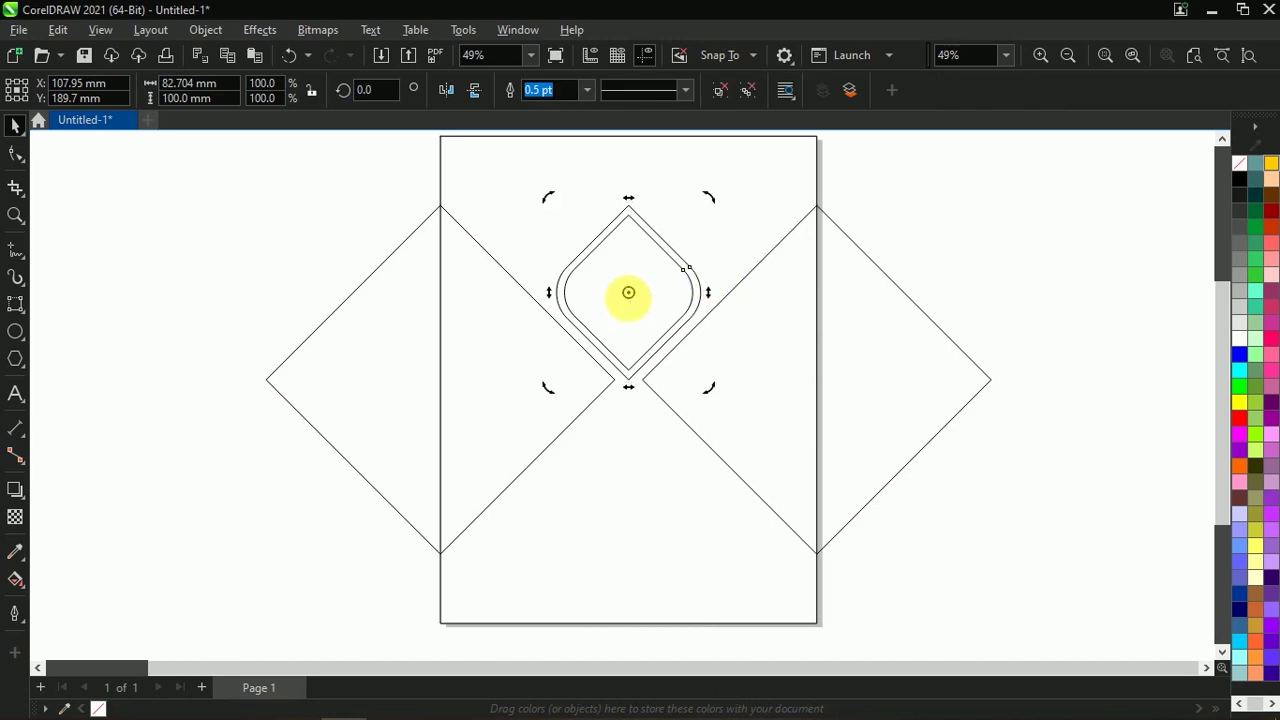
{"action": "scroll", "coordinate": [638, 390], "scroll_direction": "down", "scroll_amount": 1}
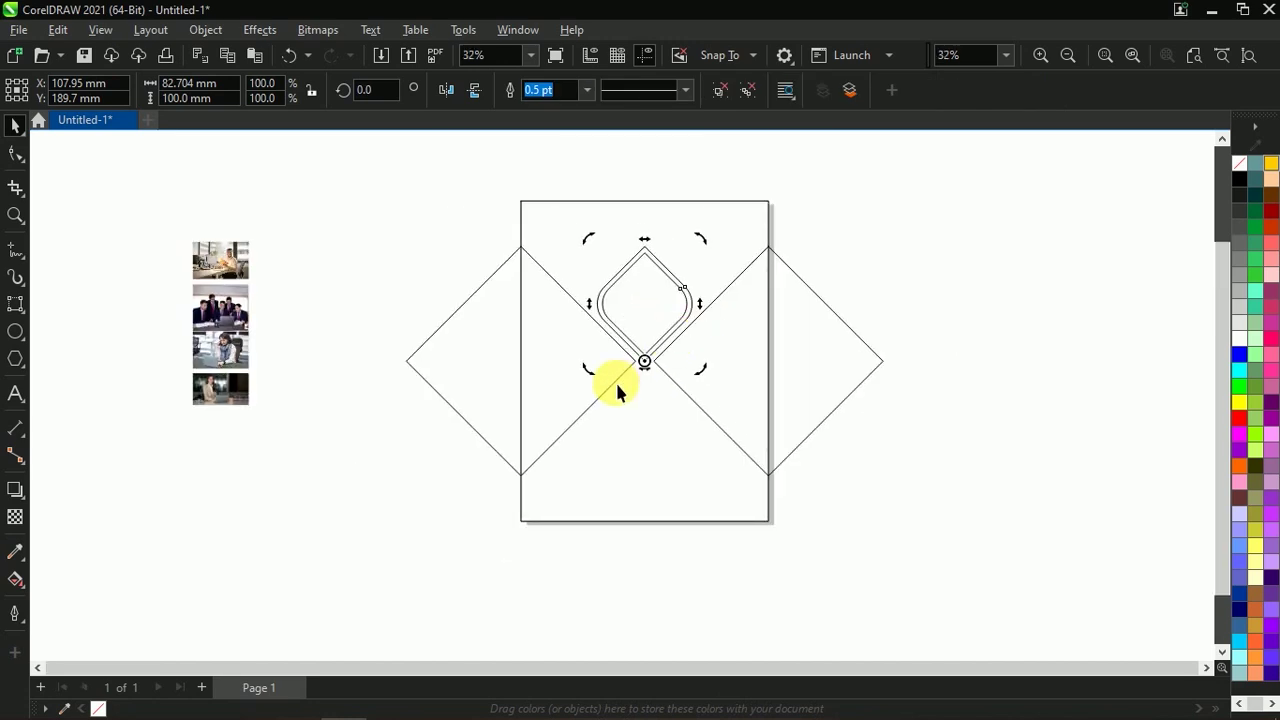
{"action": "mouse_move", "coordinate": [703, 203]}
{"action": "left_mouse_down"}
{"action": "mouse_move", "coordinate": [785, 380]}
{"action": "mouse_move", "coordinate": [777, 418]}
{"action": "left_mouse_up"}
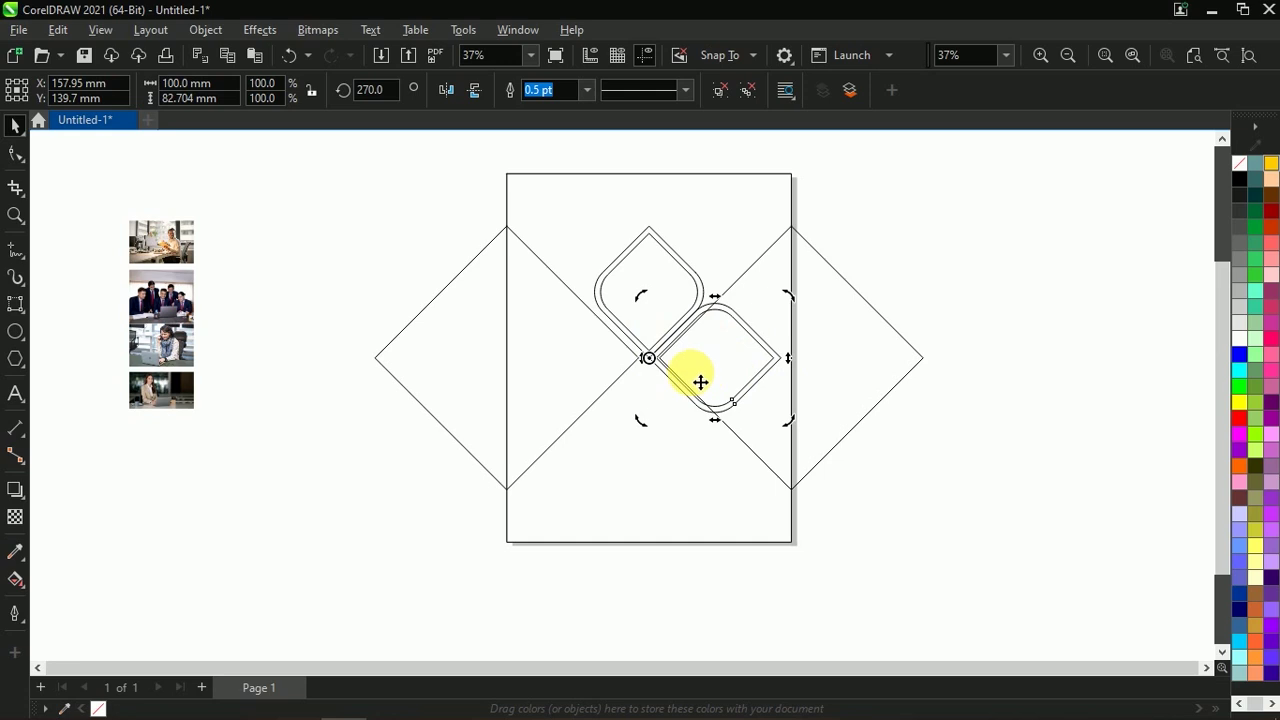
{"action": "key", "text": "ctrl+r"}
{"action": "key", "text": "ctrl+r"}
{"action": "left_click", "coordinate": [948, 243]}
{"action": "scroll", "coordinate": [600, 360], "scroll_direction": "up", "scroll_amount": 2}
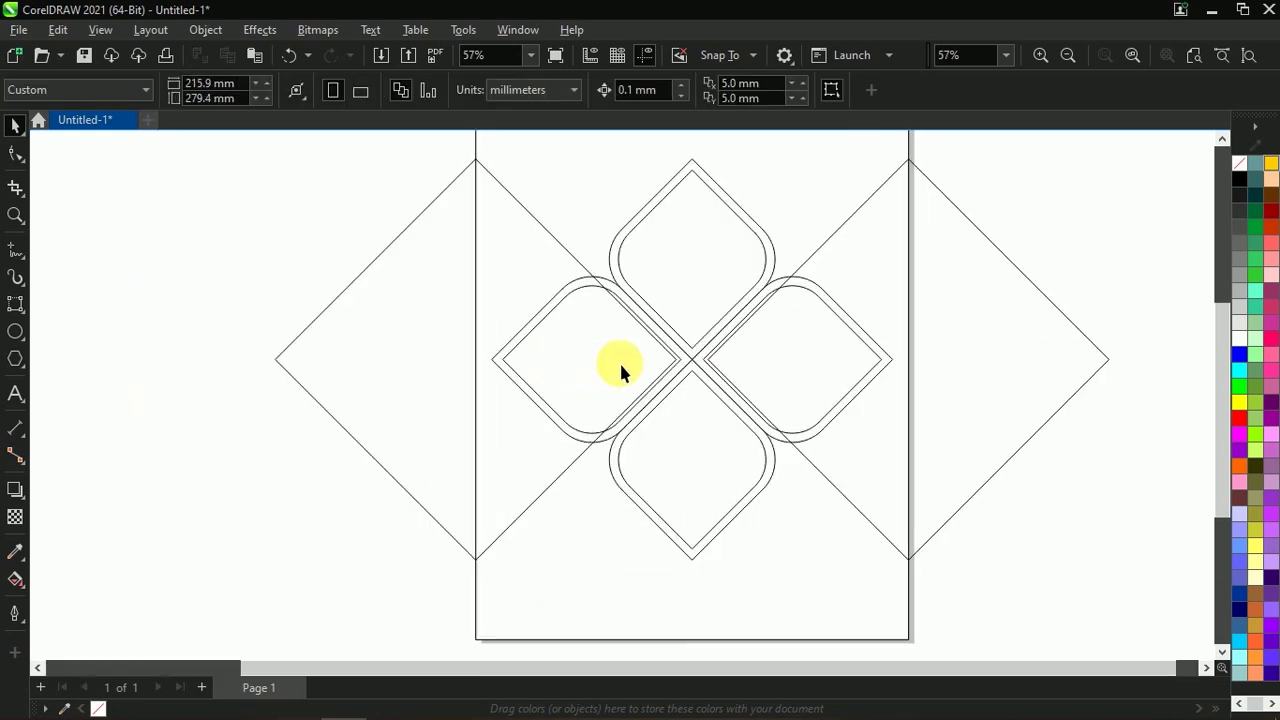
{"action": "left_click", "coordinate": [443, 305]}
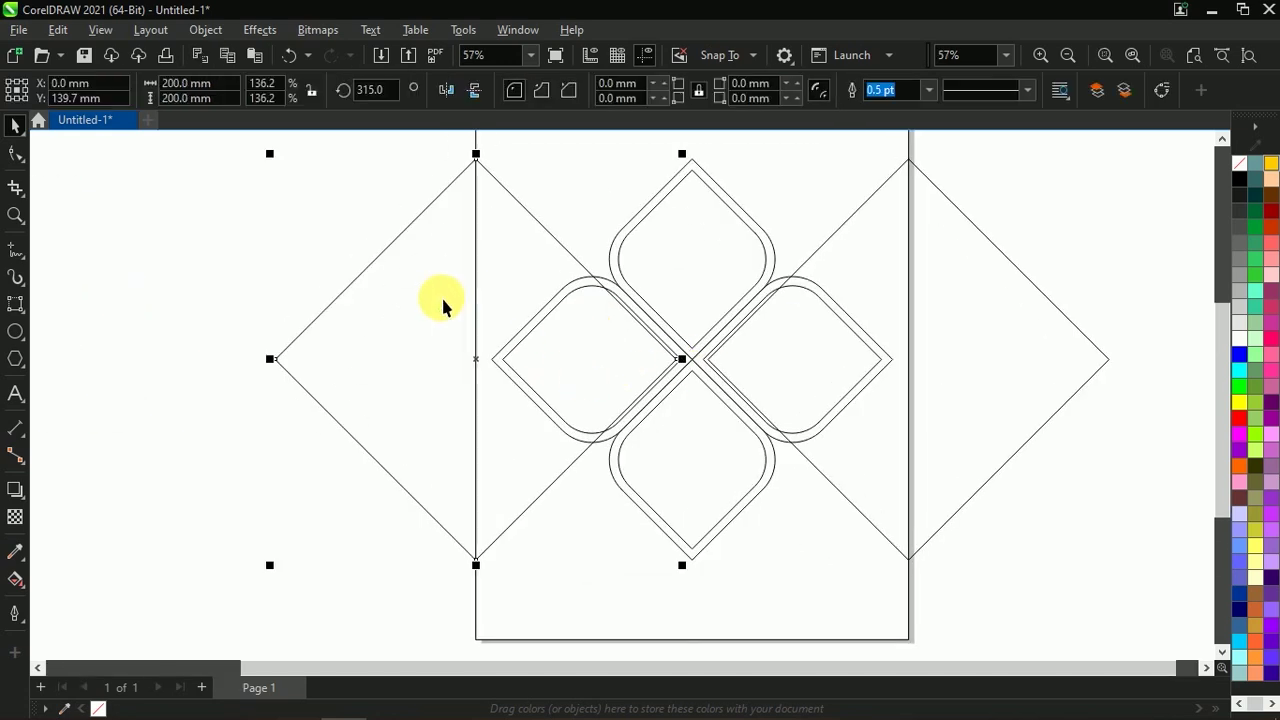
Marquee-select the four petal shapes and cut them from the drawing.
{"action": "scroll", "coordinate": [598, 351], "scroll_direction": "down", "scroll_amount": 2}
{"action": "left_click", "coordinate": [690, 285]}
{"action": "left_click_drag", "start_coordinate": [927, 198], "coordinate": [800, 316]}
{"action": "left_click_drag", "start_coordinate": [531, 485], "coordinate": [531, 500]}
{"action": "left_click_drag", "start_coordinate": [600, 434], "coordinate": [660, 328]}
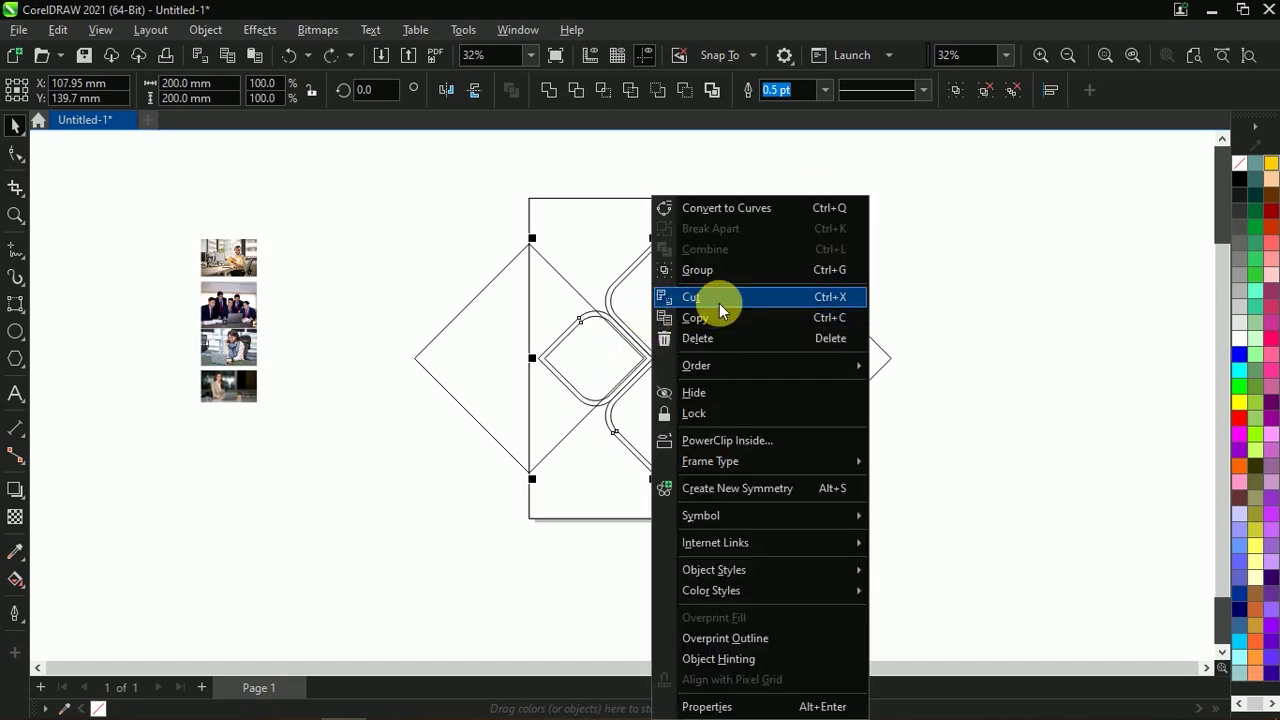
{"action": "left_click", "coordinate": [757, 298]}
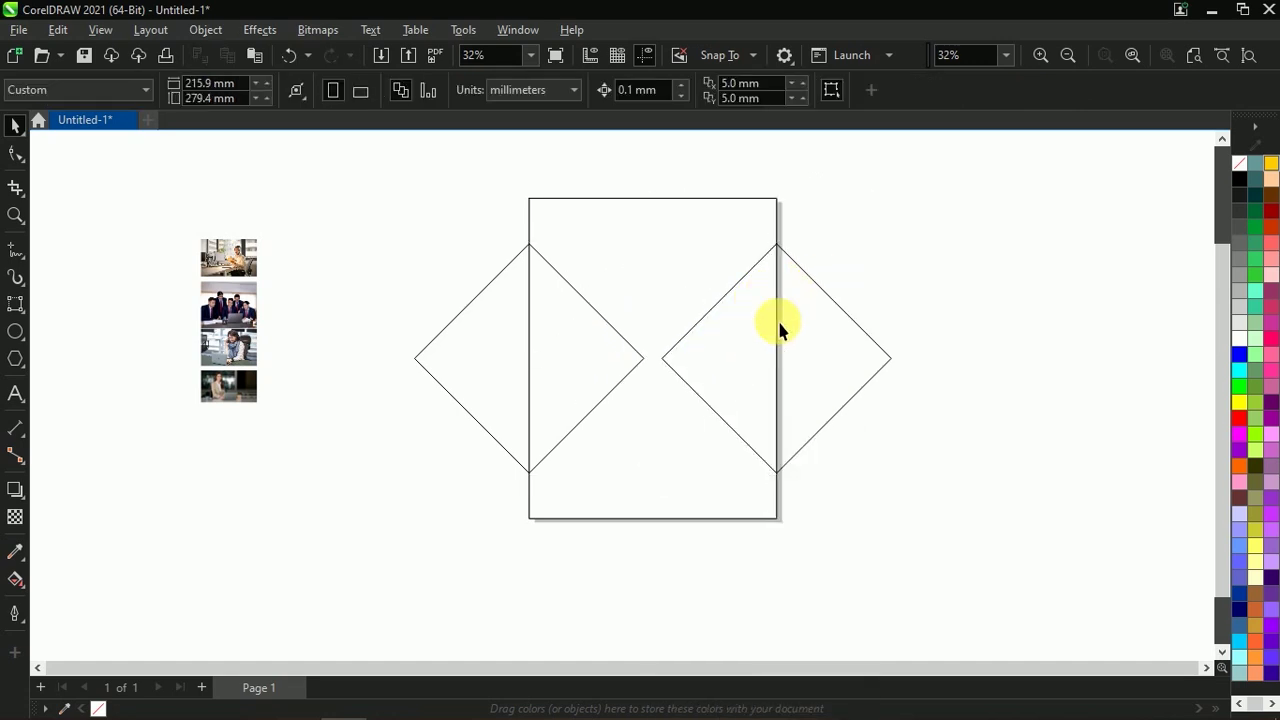
Smart Fill the left and right inner triangles blue.
{"action": "scroll", "coordinate": [670, 375], "scroll_direction": "up", "scroll_amount": 2}
{"action": "left_click", "coordinate": [18, 578]}
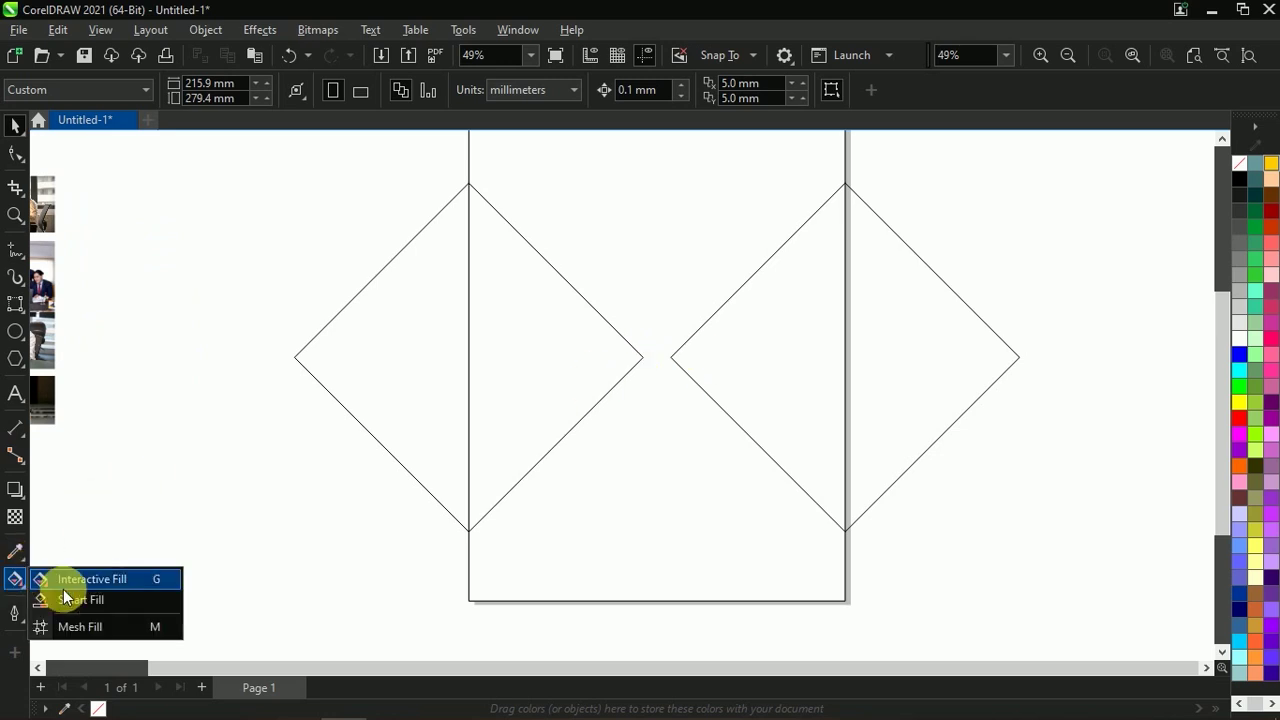
{"action": "left_click", "coordinate": [63, 582]}
{"action": "left_click", "coordinate": [597, 408]}
{"action": "left_click", "coordinate": [831, 351]}
{"action": "scroll", "coordinate": [675, 408], "scroll_direction": "down", "scroll_amount": 2}
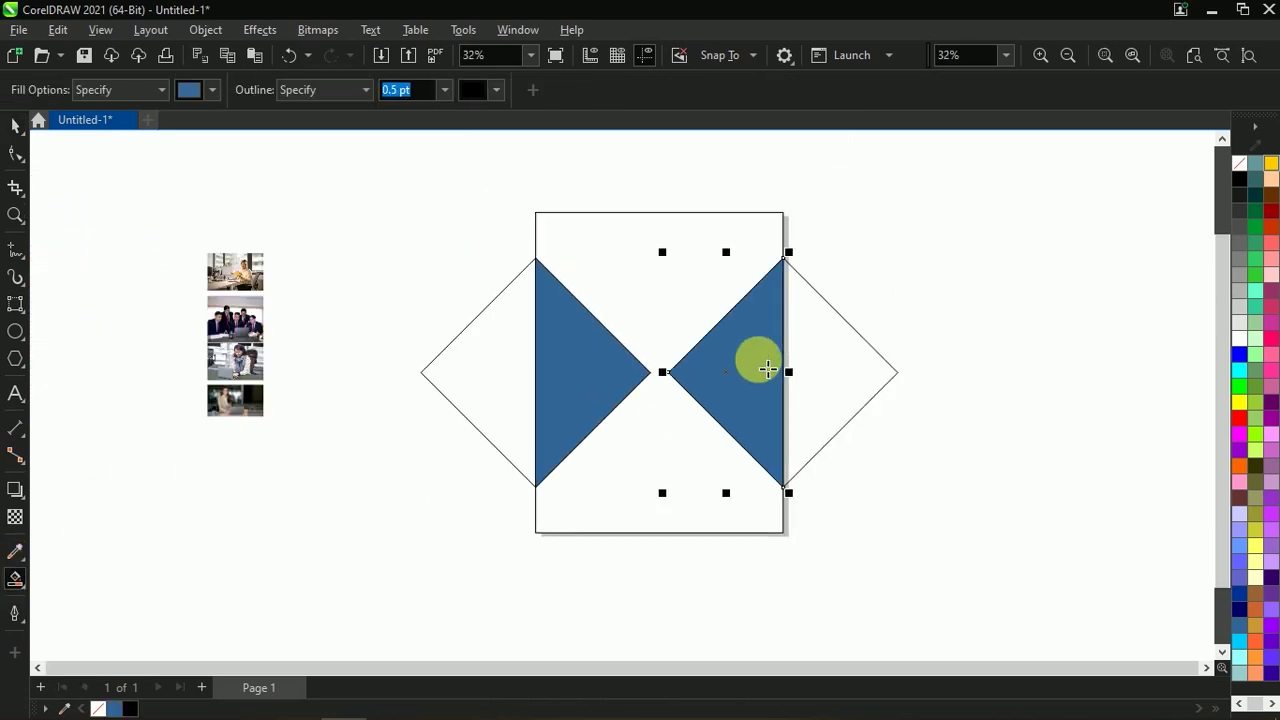
{"action": "key", "text": "space"}
Delete both large outline diamonds and paste the petal flower back onto the page.
{"action": "left_click", "coordinate": [803, 348]}
{"action": "key", "text": "Delete"}
{"action": "left_click", "coordinate": [443, 366]}
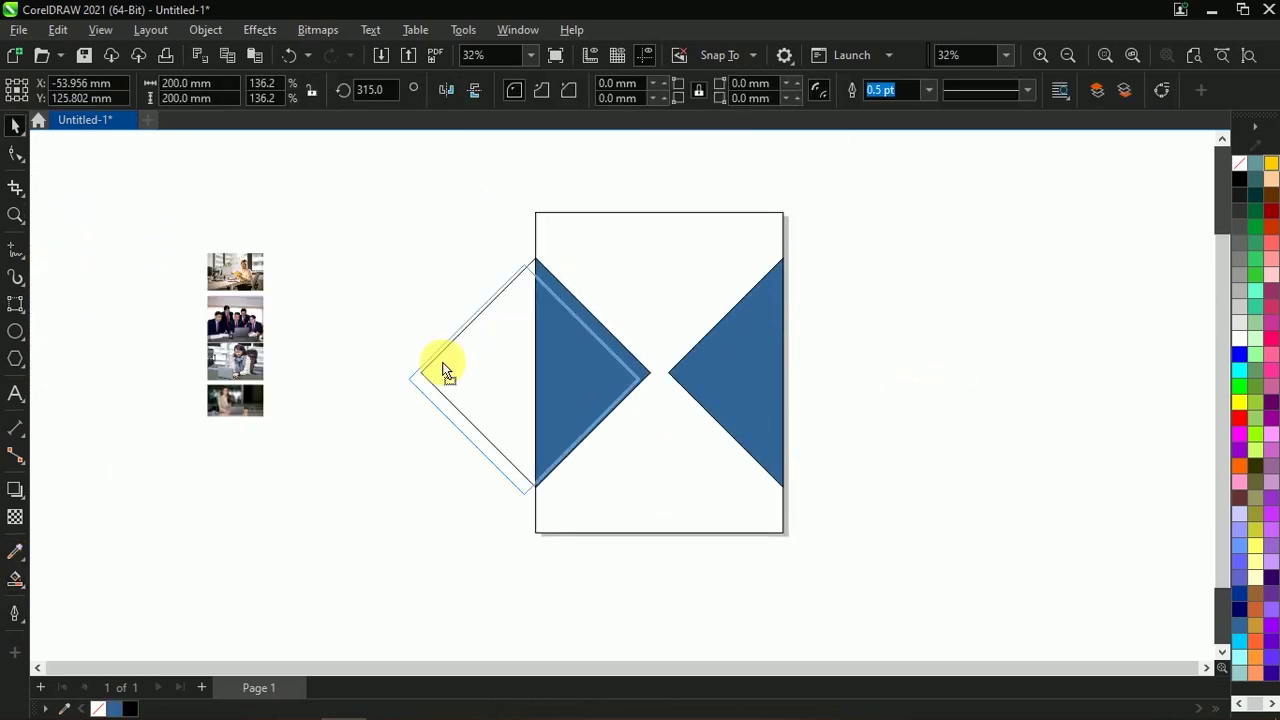
{"action": "key", "text": "Delete"}
{"action": "scroll", "coordinate": [652, 376], "scroll_direction": "up", "scroll_amount": 1}
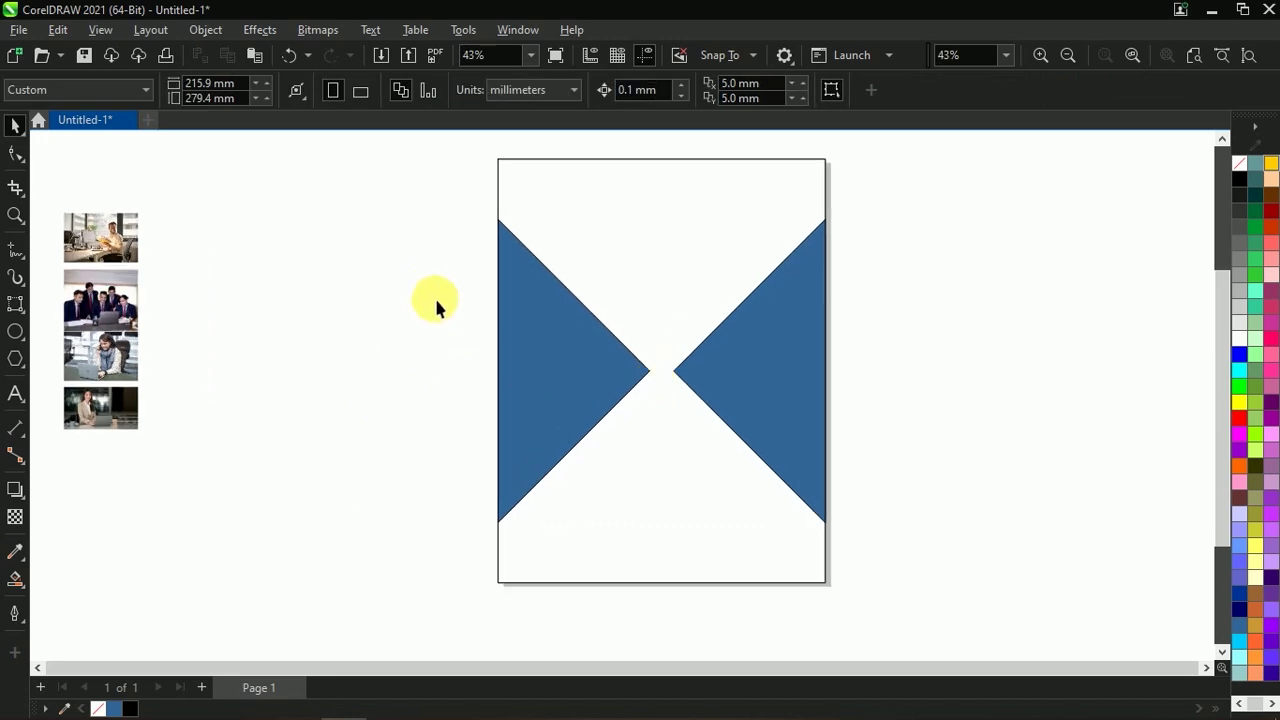
{"action": "left_click", "coordinate": [254, 55]}
Shift-select the top, right, left and bottom petals, then clear the selection.
{"action": "key", "text": "Escape"}
{"action": "scroll", "coordinate": [613, 414], "scroll_direction": "up", "scroll_amount": 1}
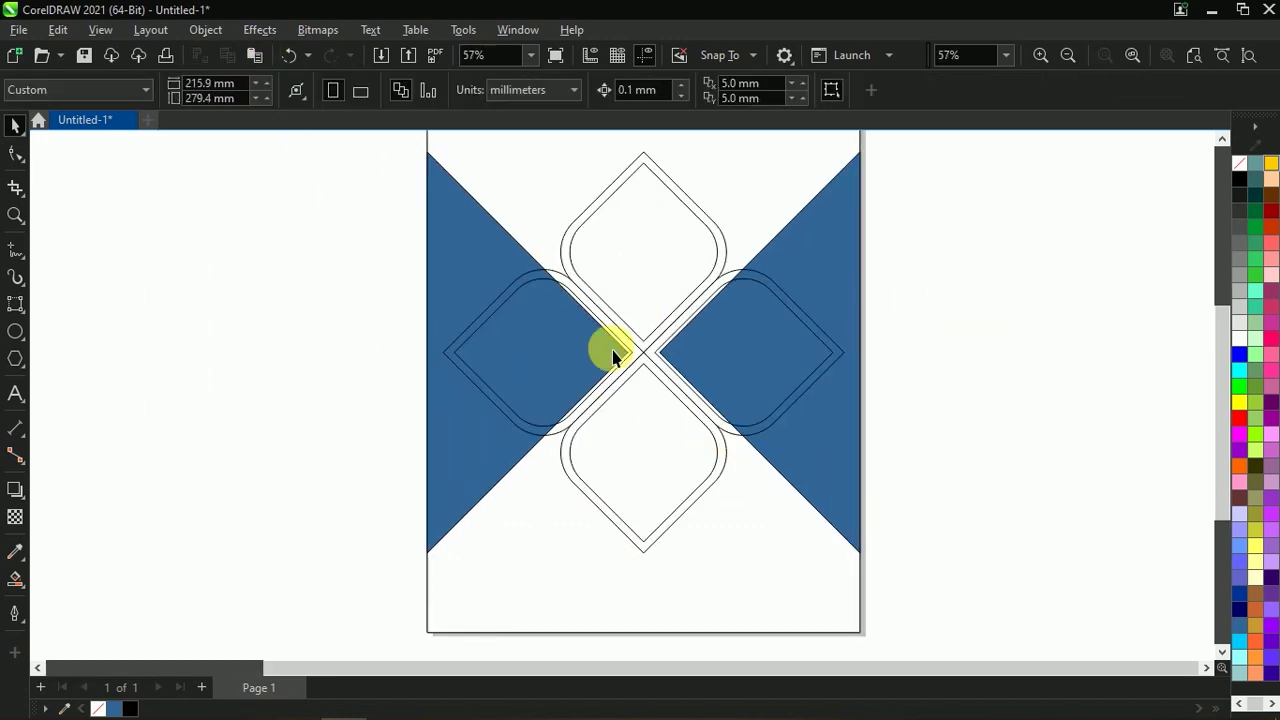
{"action": "left_click", "coordinate": [645, 263]}
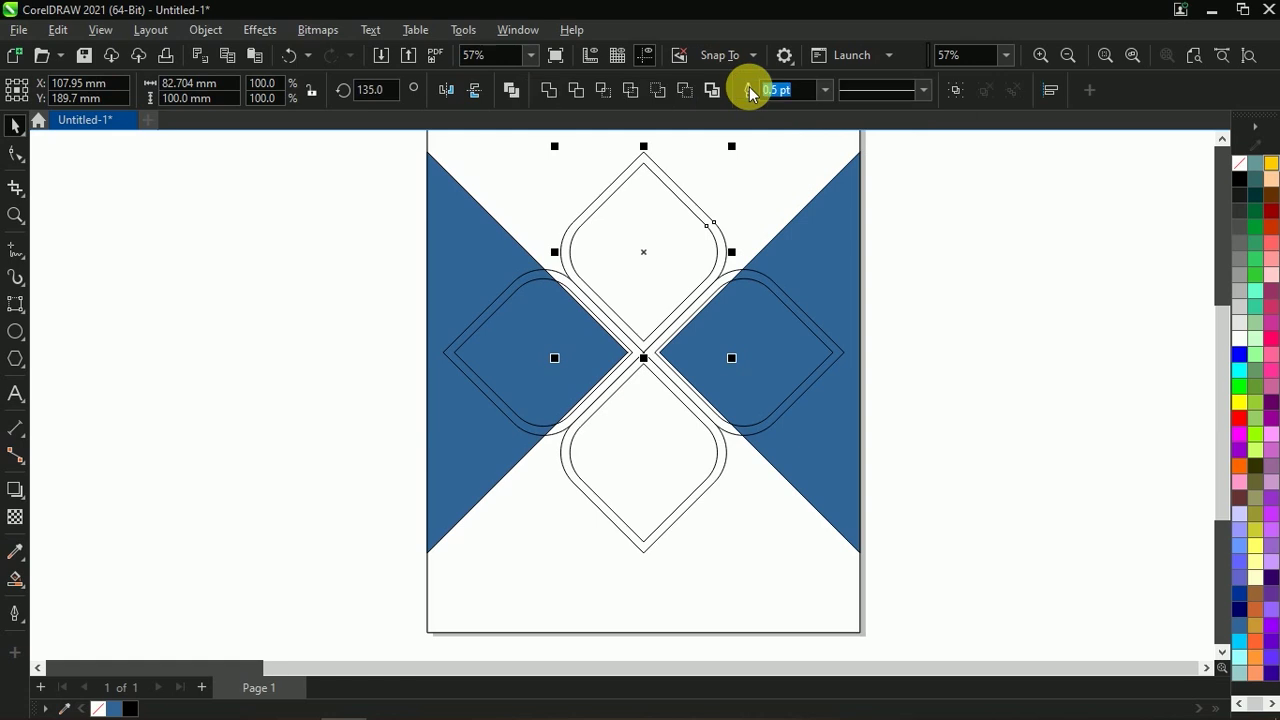
{"action": "left_click", "coordinate": [743, 352]}
{"action": "left_click", "coordinate": [544, 338]}
{"action": "left_click", "coordinate": [632, 428]}
{"action": "left_click", "coordinate": [595, 345]}
{"action": "left_click", "coordinate": [751, 343]}
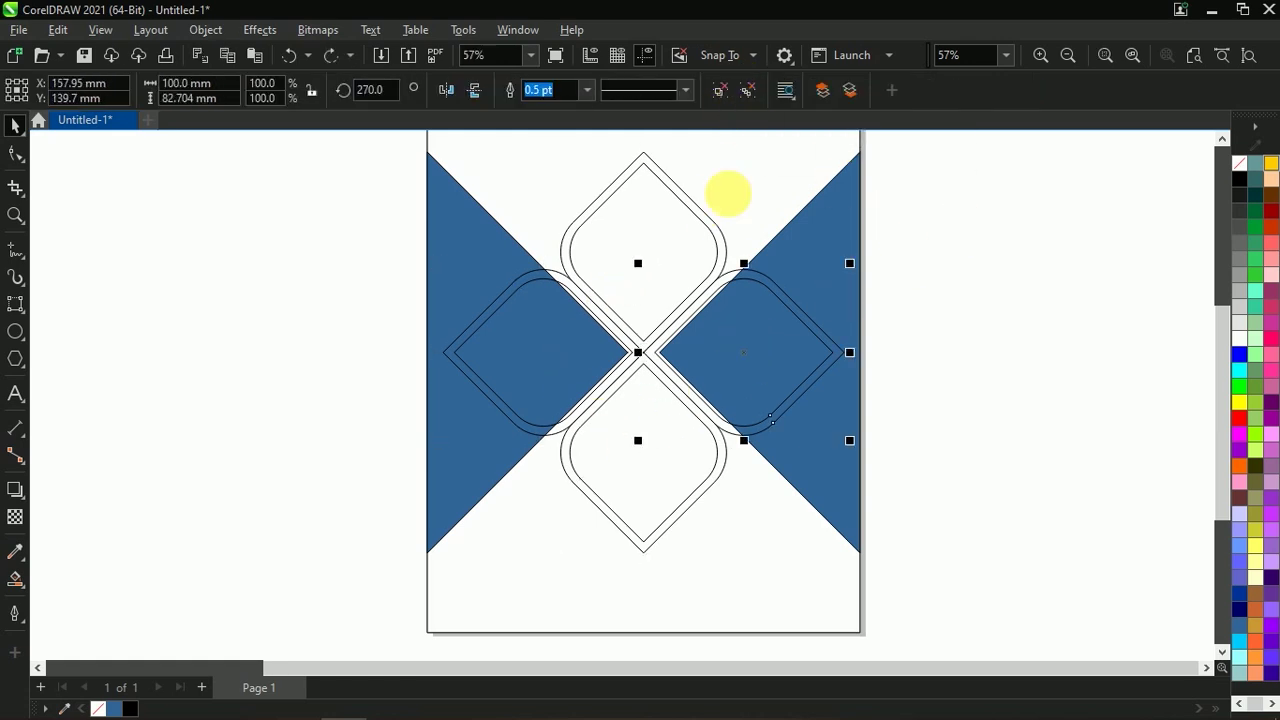
{"action": "left_click", "coordinate": [563, 354], "text": "shift"}
{"action": "left_click", "coordinate": [663, 482], "text": "shift"}
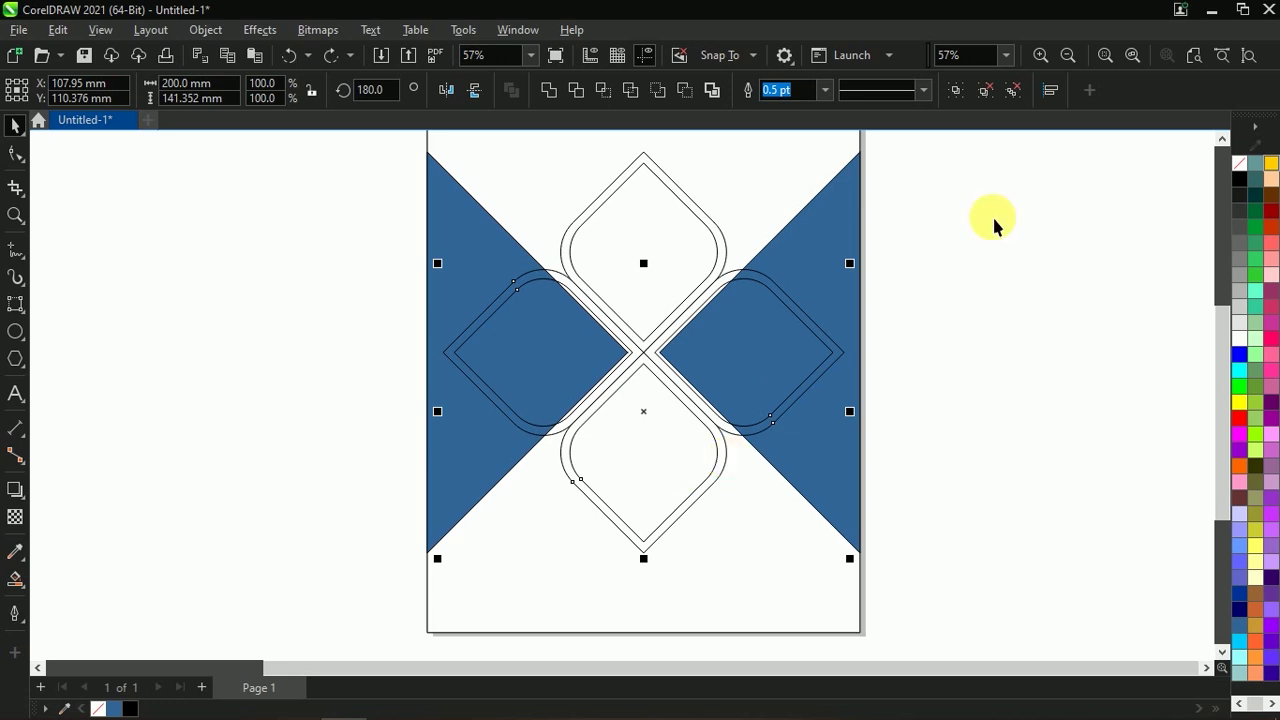
{"action": "left_click", "coordinate": [1012, 92]}
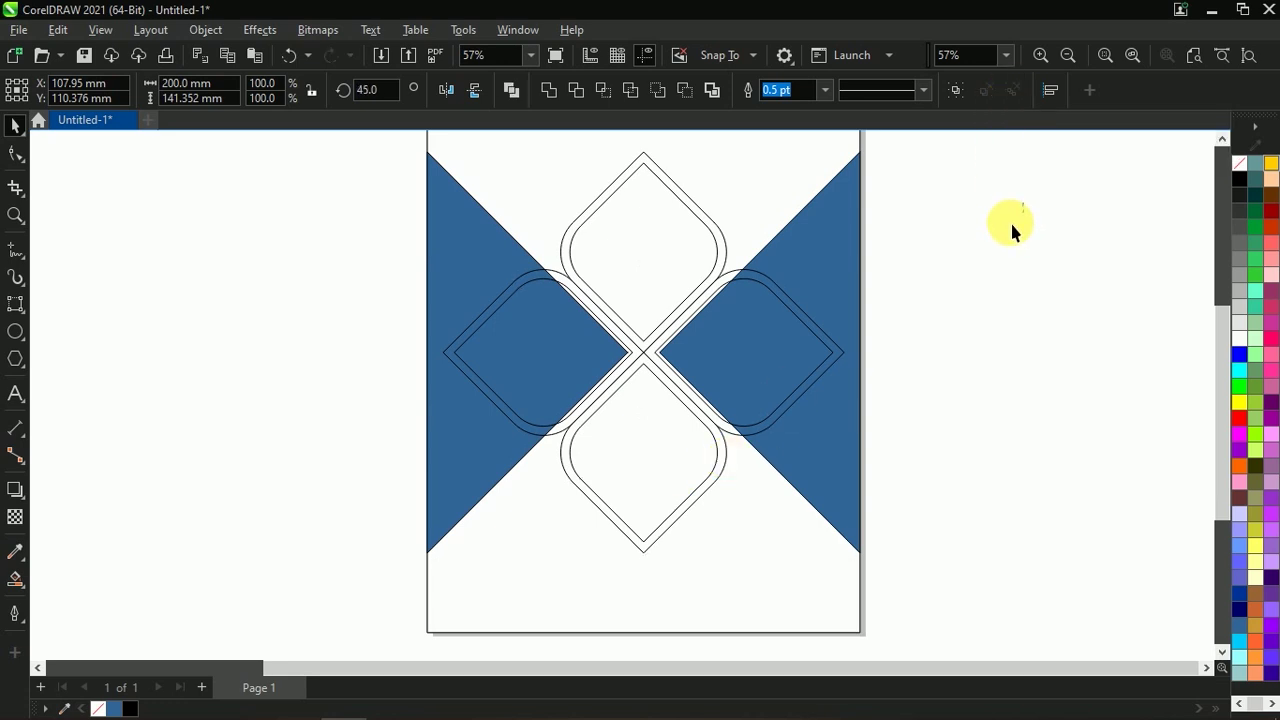
Select the left, top and right petals and fill them white.
{"action": "scroll", "coordinate": [614, 410], "scroll_direction": "down", "scroll_amount": 1}
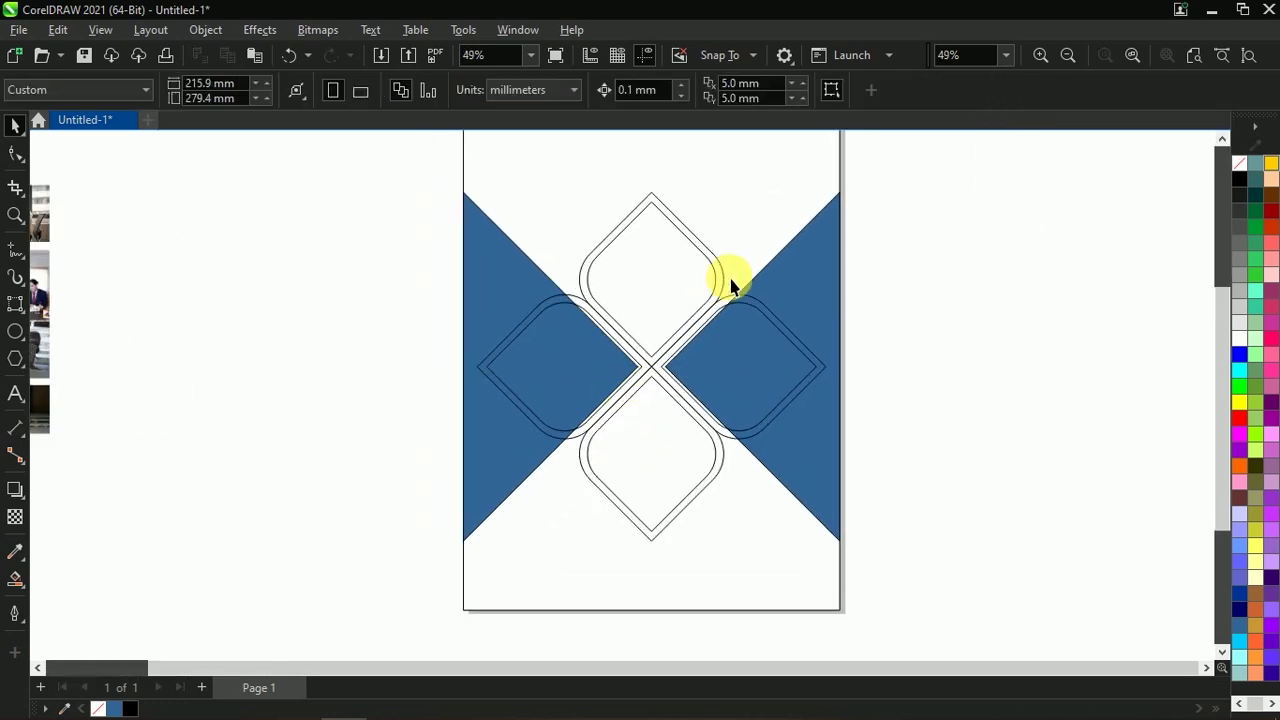
{"action": "scroll", "coordinate": [566, 308], "scroll_direction": "up", "scroll_amount": 1}
{"action": "scroll", "coordinate": [565, 305], "scroll_direction": "up", "scroll_amount": 1}
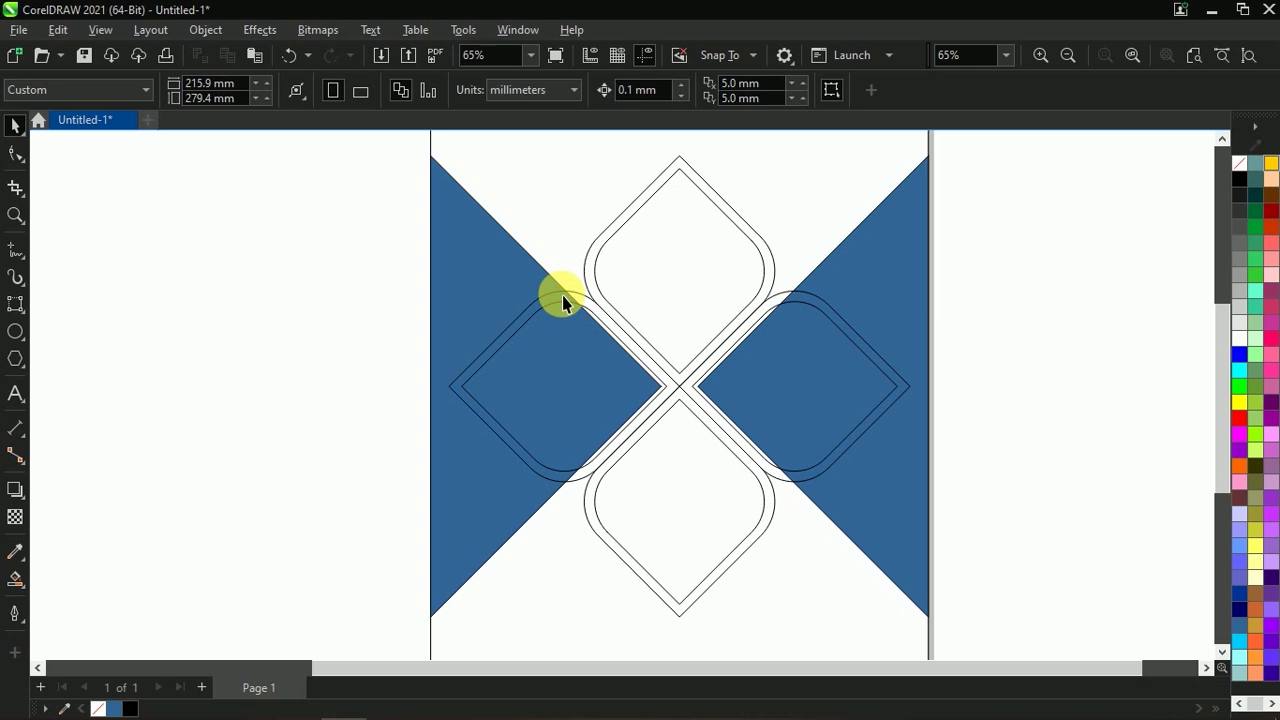
{"action": "left_click", "coordinate": [563, 298]}
{"action": "left_click", "coordinate": [641, 208], "text": "shift"}
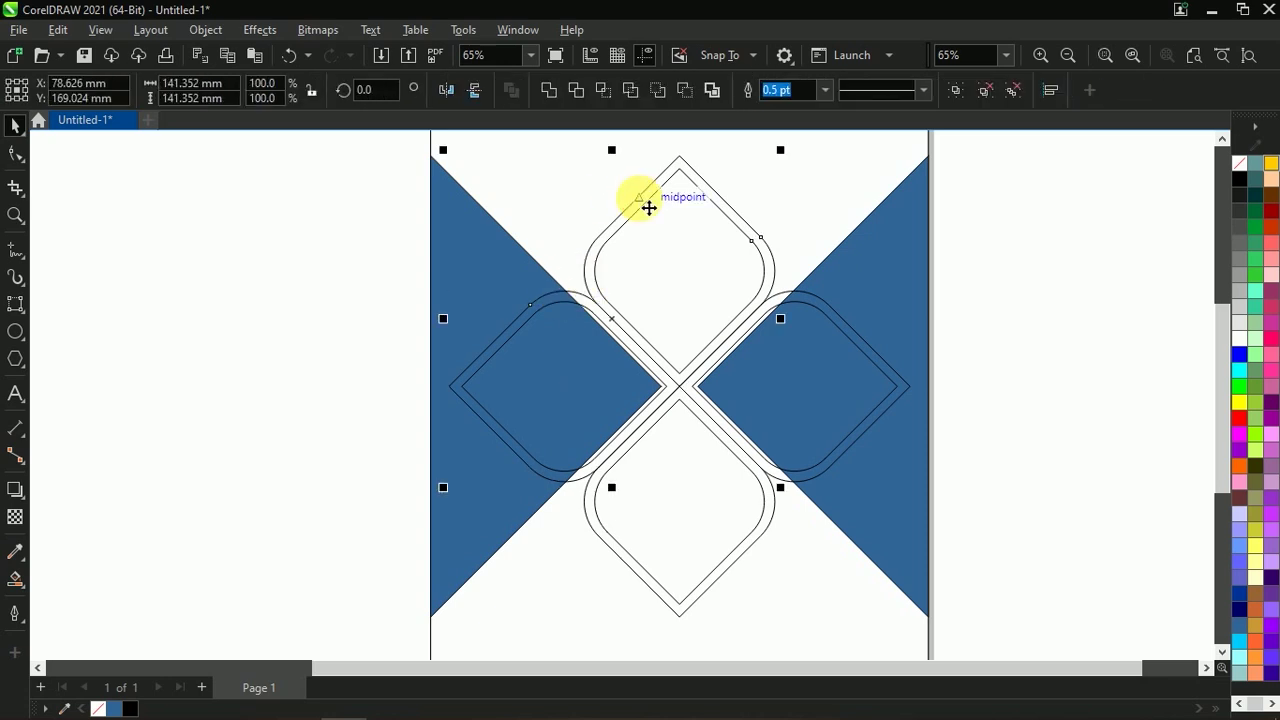
{"action": "left_click", "coordinate": [830, 313], "text": "shift"}
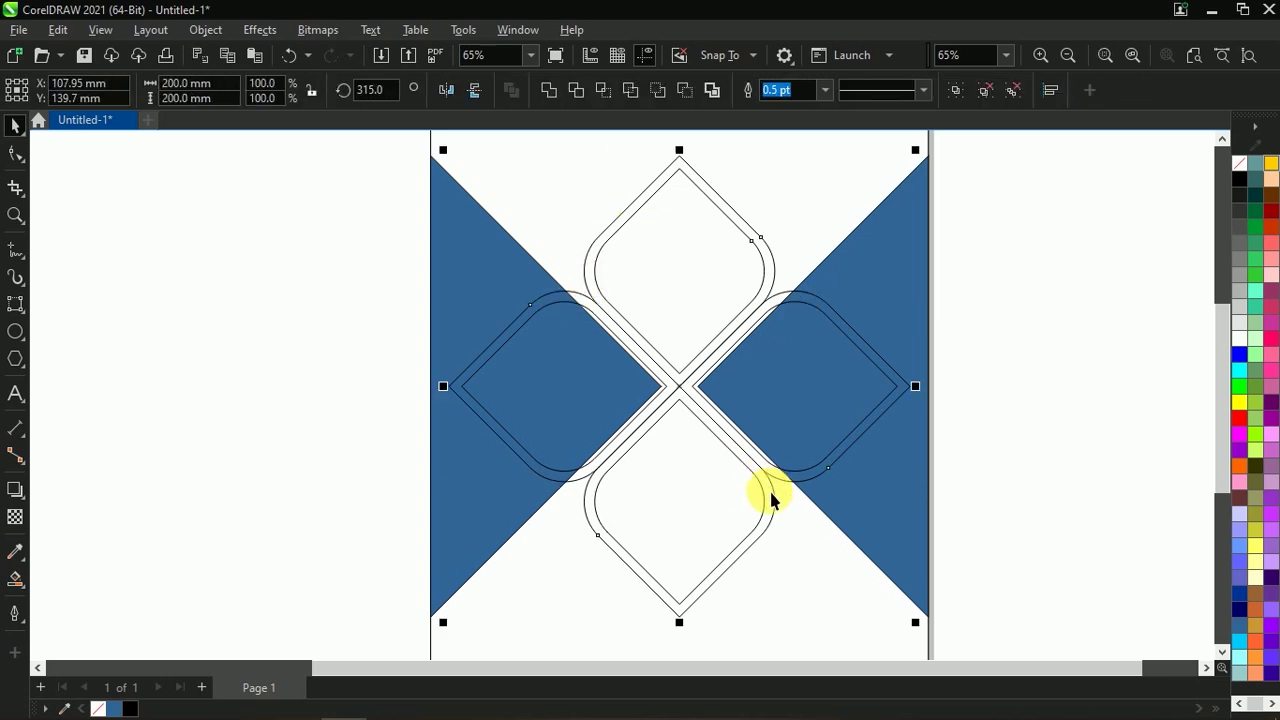
{"action": "left_click", "coordinate": [1240, 343]}
{"action": "left_click", "coordinate": [1075, 347]}
Select the four photos placed beside the page.
{"action": "scroll", "coordinate": [623, 514], "scroll_direction": "down", "scroll_amount": 1}
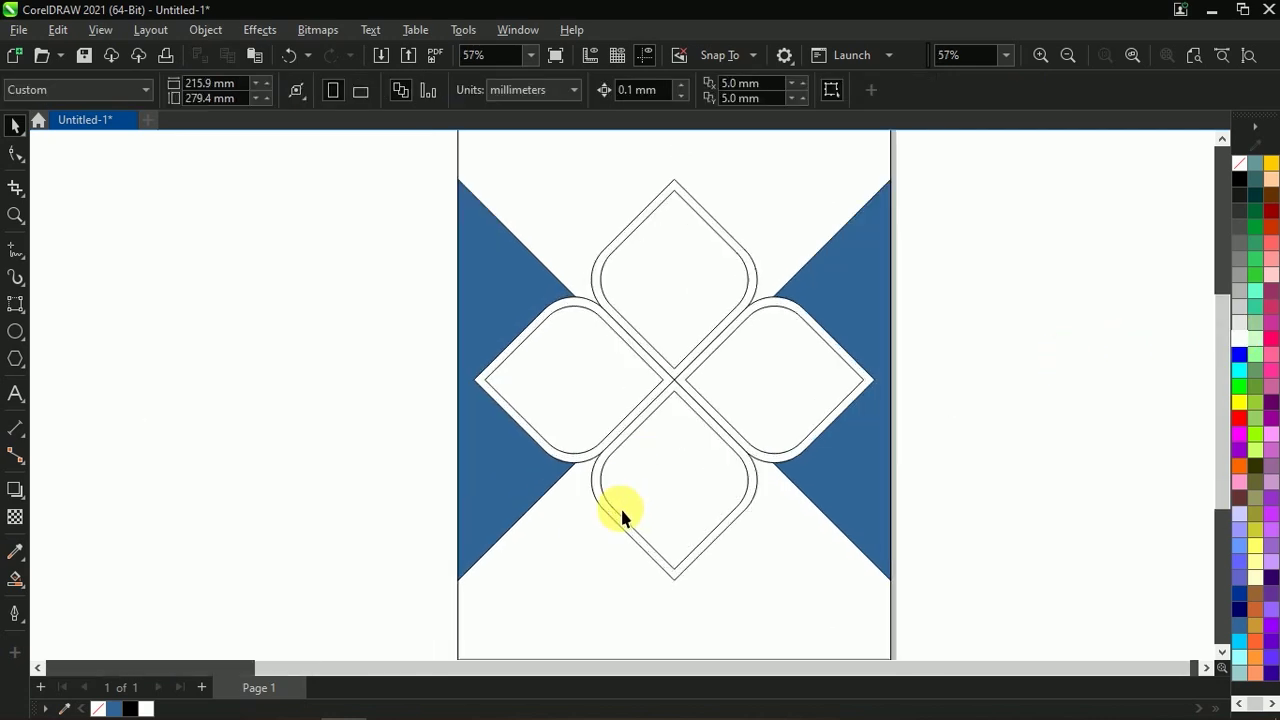
{"action": "scroll", "coordinate": [729, 471], "scroll_direction": "down", "scroll_amount": 2}
{"action": "scroll", "coordinate": [717, 426], "scroll_direction": "up", "scroll_amount": 1}
{"action": "scroll", "coordinate": [447, 433], "scroll_direction": "down", "scroll_amount": 1}
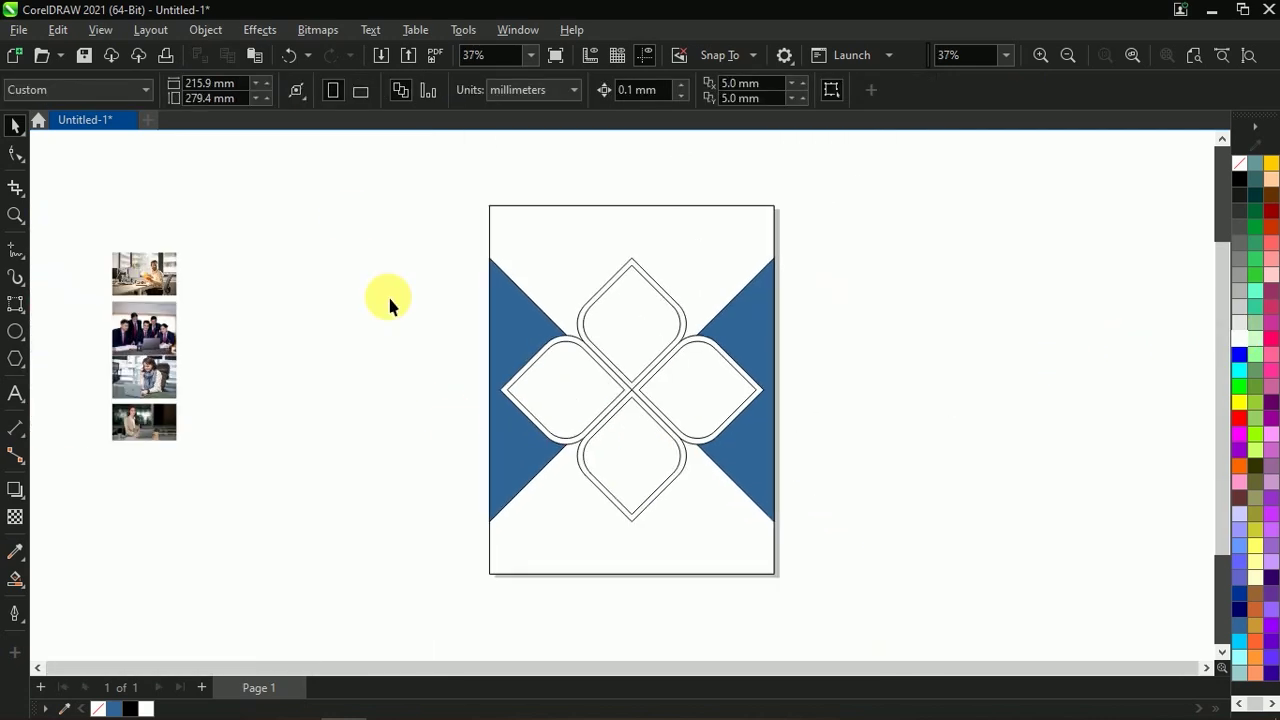
{"action": "left_click_drag", "start_coordinate": [108, 475], "coordinate": [110, 470]}
Move the four photos beside the page's left edge.
{"action": "left_click_drag", "start_coordinate": [149, 358], "coordinate": [414, 420]}
{"action": "scroll", "coordinate": [486, 409], "scroll_direction": "up", "scroll_amount": 2}
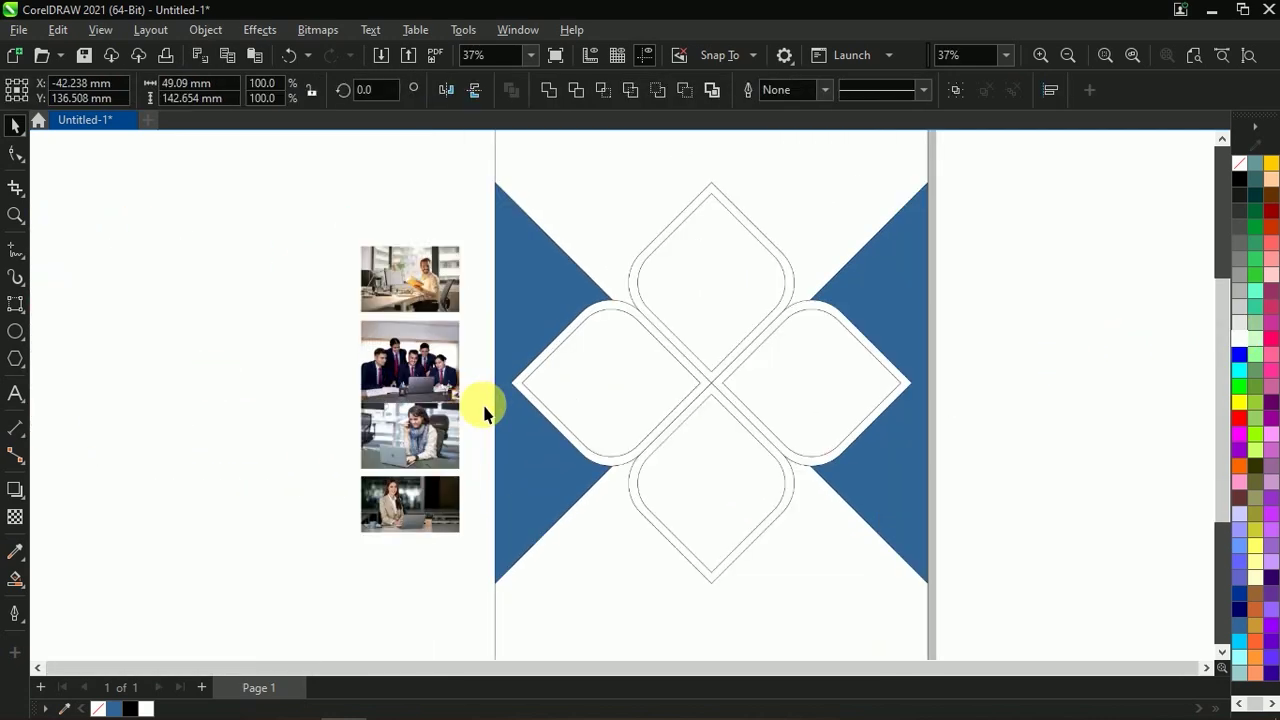
{"action": "scroll", "coordinate": [320, 365], "scroll_direction": "down", "scroll_amount": 1}
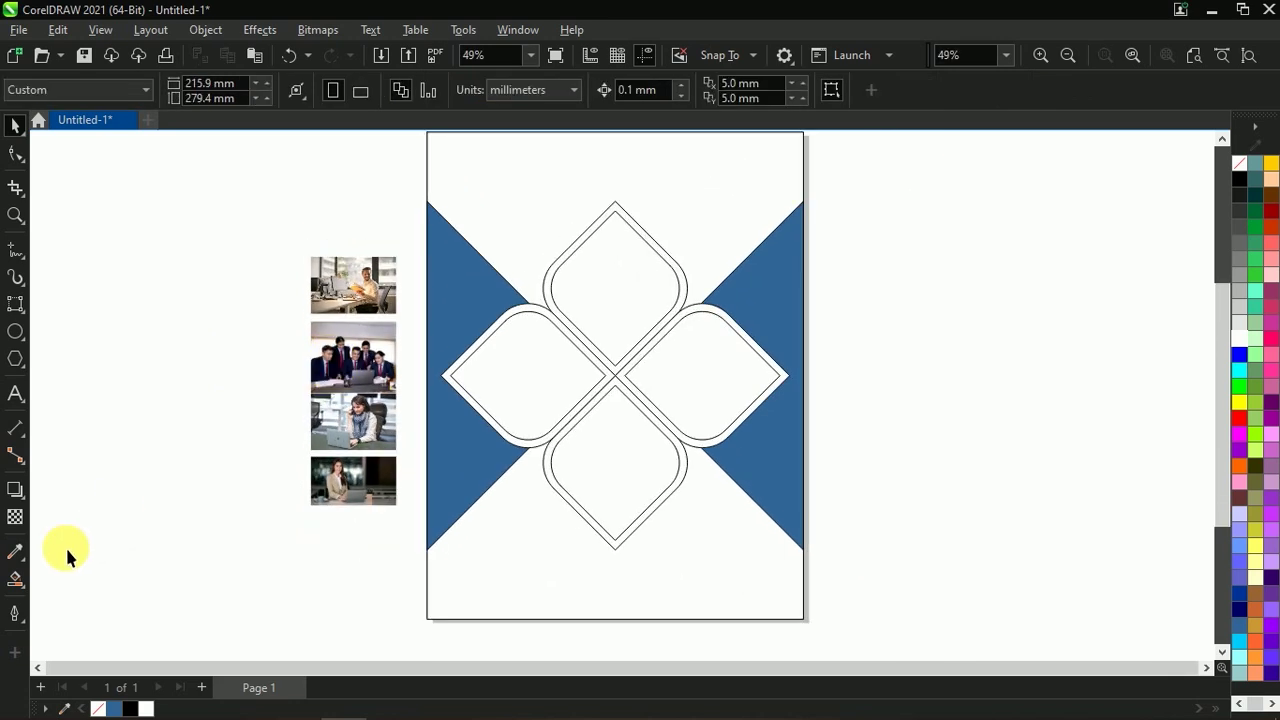
Smart Fill the top and bottom white gaps between the panels blue.
{"action": "left_click", "coordinate": [15, 578]}
{"action": "left_click", "coordinate": [528, 207]}
{"action": "left_click", "coordinate": [586, 582]}
{"action": "scroll", "coordinate": [620, 550], "scroll_direction": "down", "scroll_amount": 1}
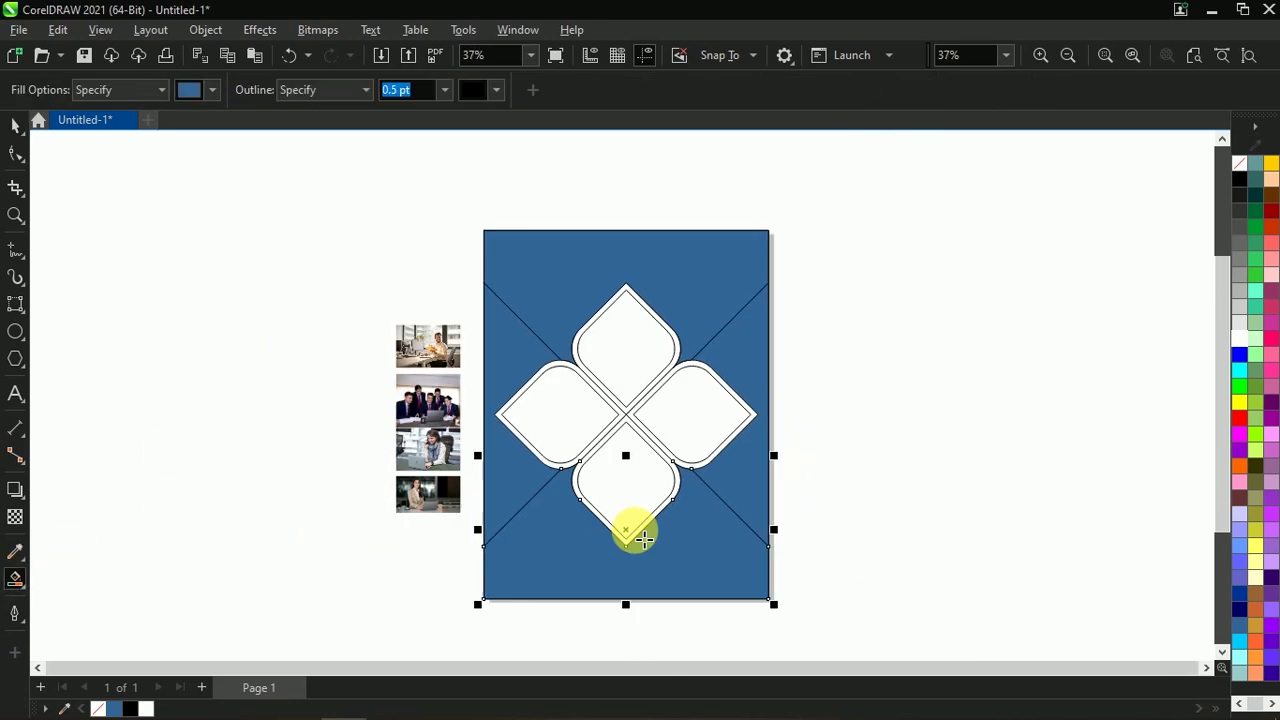
{"action": "scroll", "coordinate": [660, 500], "scroll_direction": "up", "scroll_amount": 1}
{"action": "key", "text": "space"}
{"action": "scroll", "coordinate": [550, 440], "scroll_direction": "up", "scroll_amount": 1}
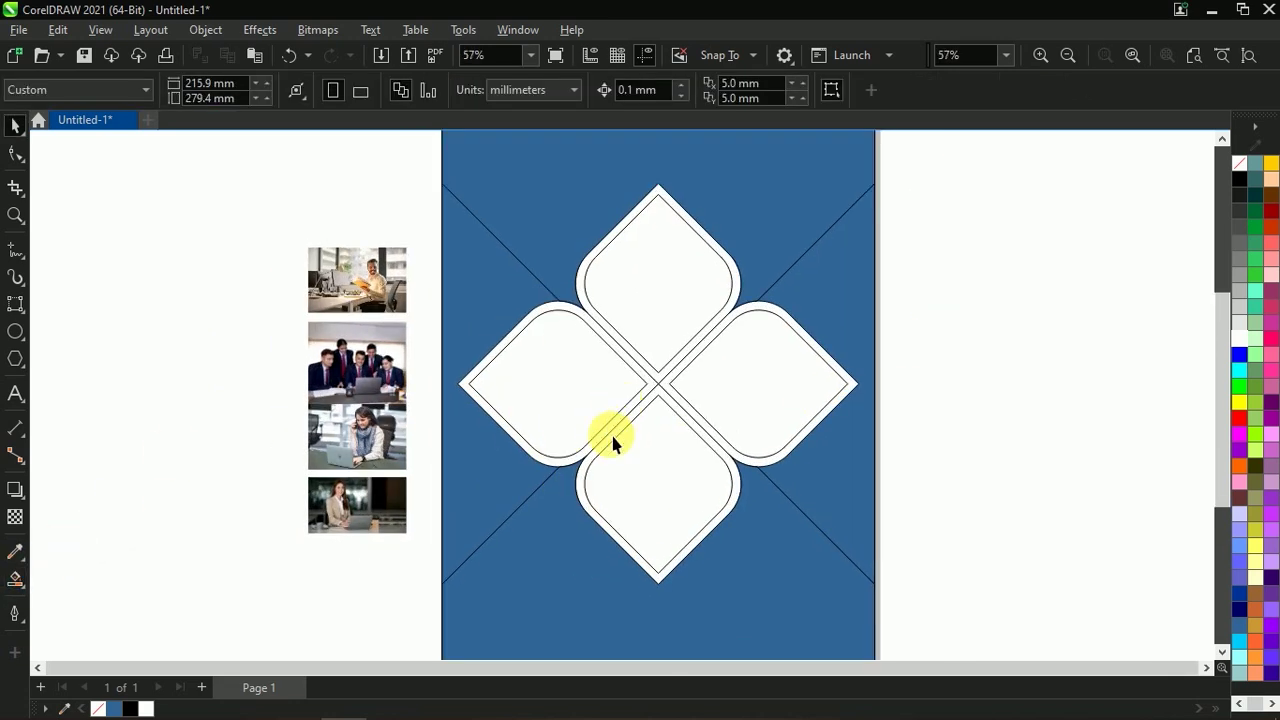
PowerClip the office-worker photo into the top petal and the group photo into the left petal.
{"action": "left_click", "coordinate": [367, 300]}
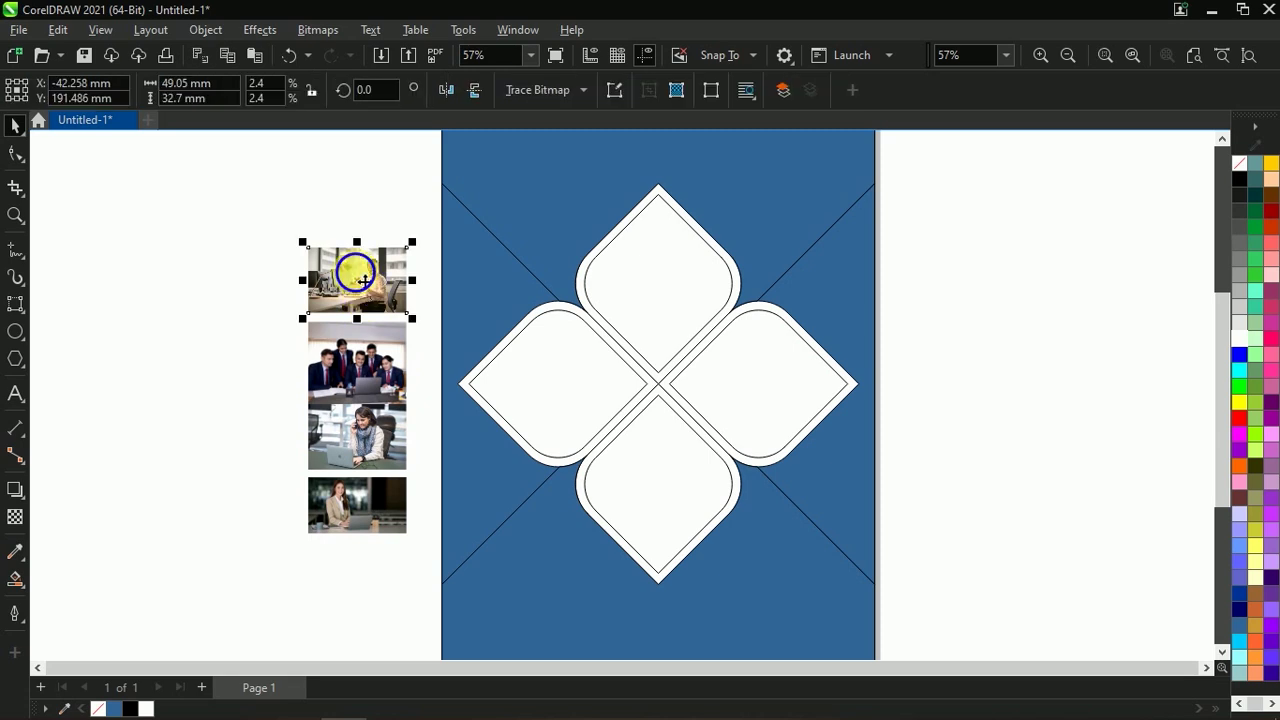
{"action": "left_click_drag", "start_coordinate": [362, 280], "coordinate": [660, 280]}
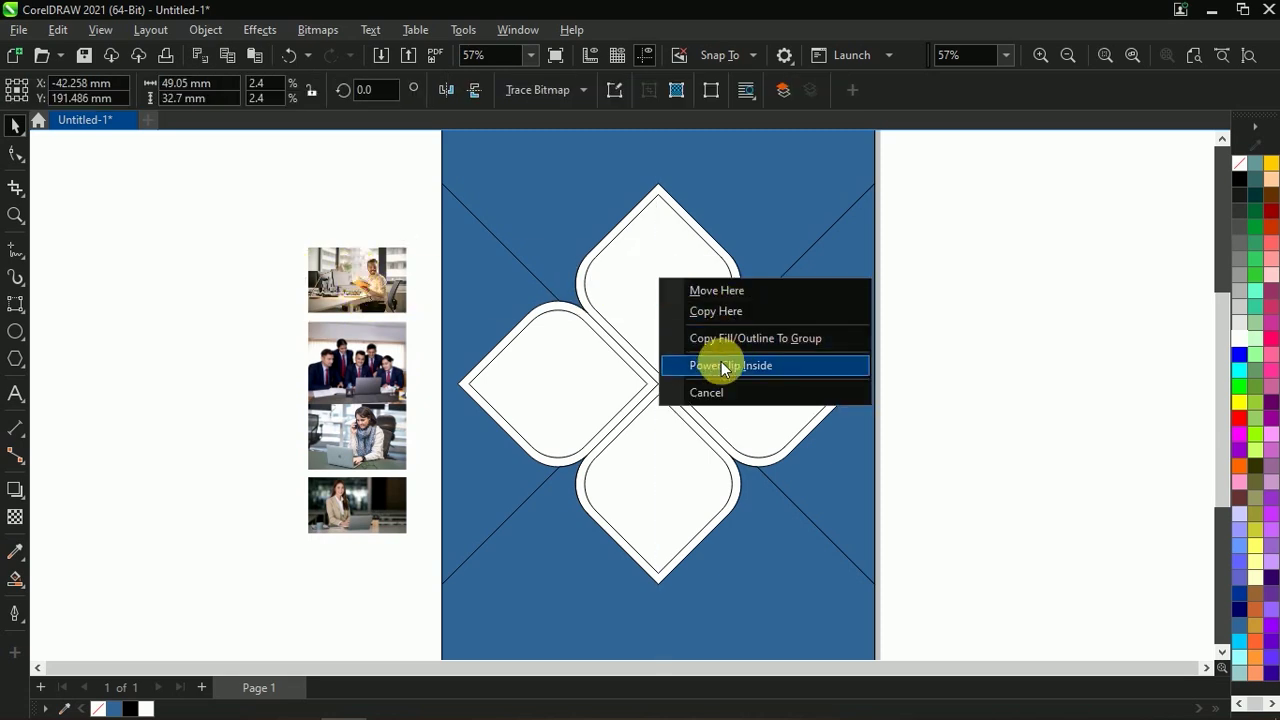
{"action": "left_click", "coordinate": [723, 366]}
{"action": "left_click_drag", "start_coordinate": [357, 357], "coordinate": [543, 386]}
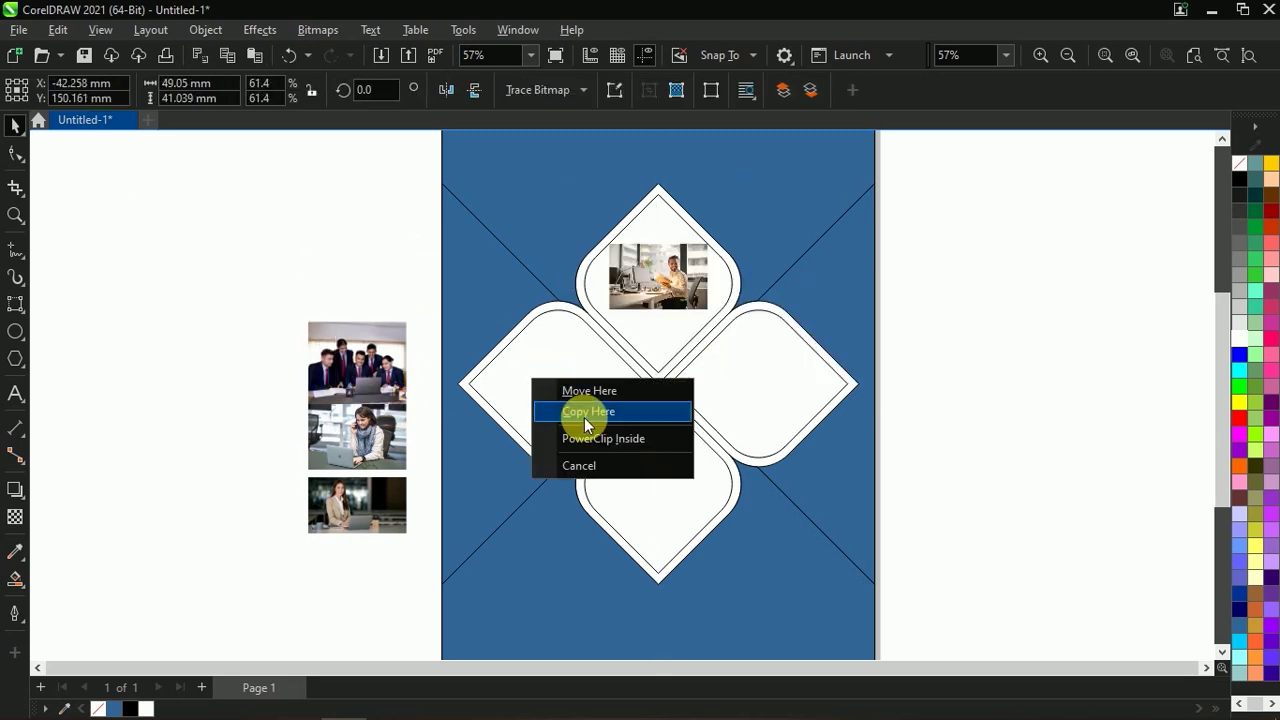
{"action": "left_click", "coordinate": [590, 439]}
PowerClip the remaining two photos inside the bottom and right petals.
{"action": "left_click_drag", "start_coordinate": [360, 430], "coordinate": [680, 492]}
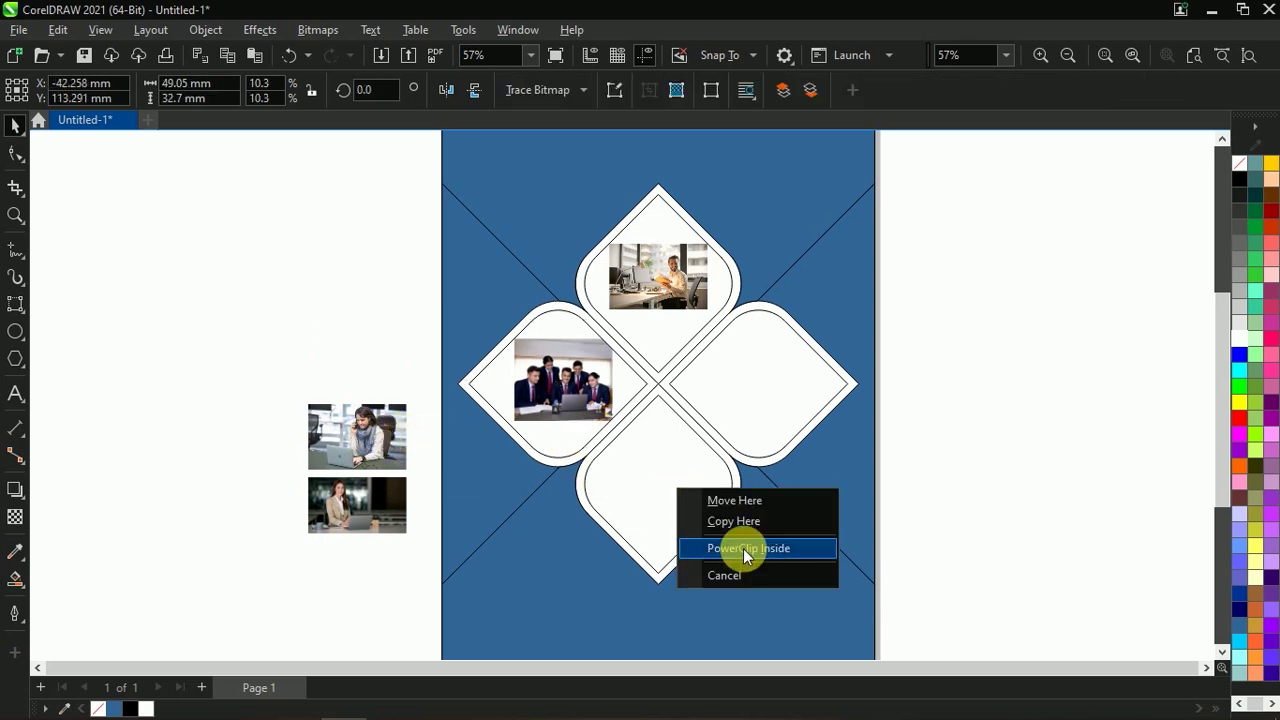
{"action": "left_click", "coordinate": [743, 548]}
{"action": "left_click_drag", "start_coordinate": [394, 486], "coordinate": [760, 368]}
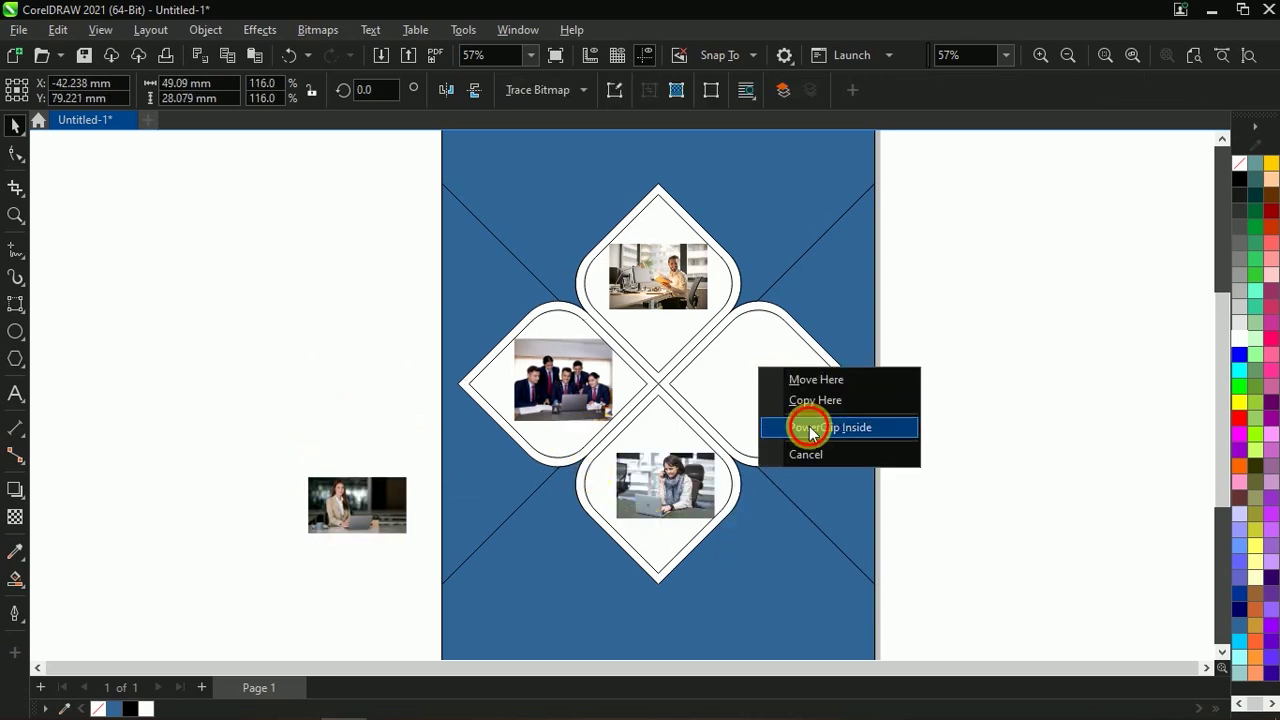
{"action": "left_click", "coordinate": [810, 432]}
{"action": "left_click", "coordinate": [700, 285]}
{"action": "key", "text": "shift+F4"}
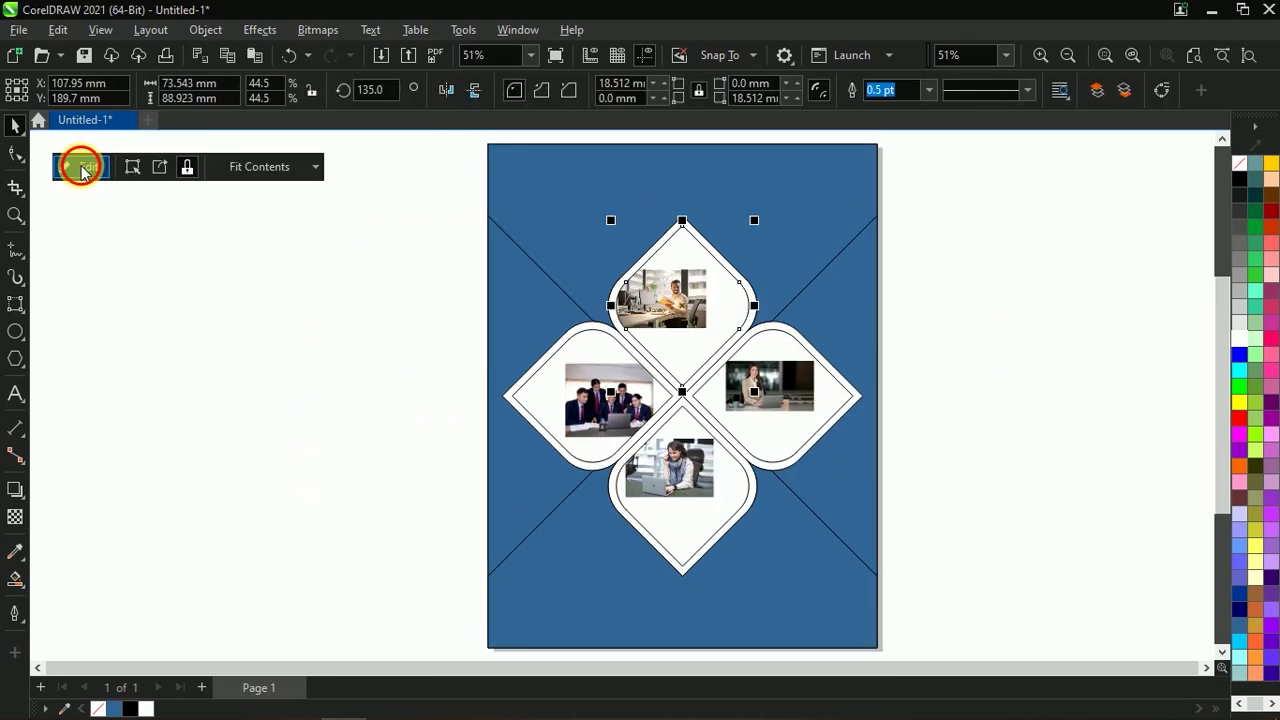
Enlarge and recentre the photo inside the top petal so it covers the frame.
{"action": "left_click", "coordinate": [84, 172]}
{"action": "left_click", "coordinate": [657, 271]}
{"action": "scroll", "coordinate": [667, 251], "scroll_direction": "up", "scroll_amount": 2}
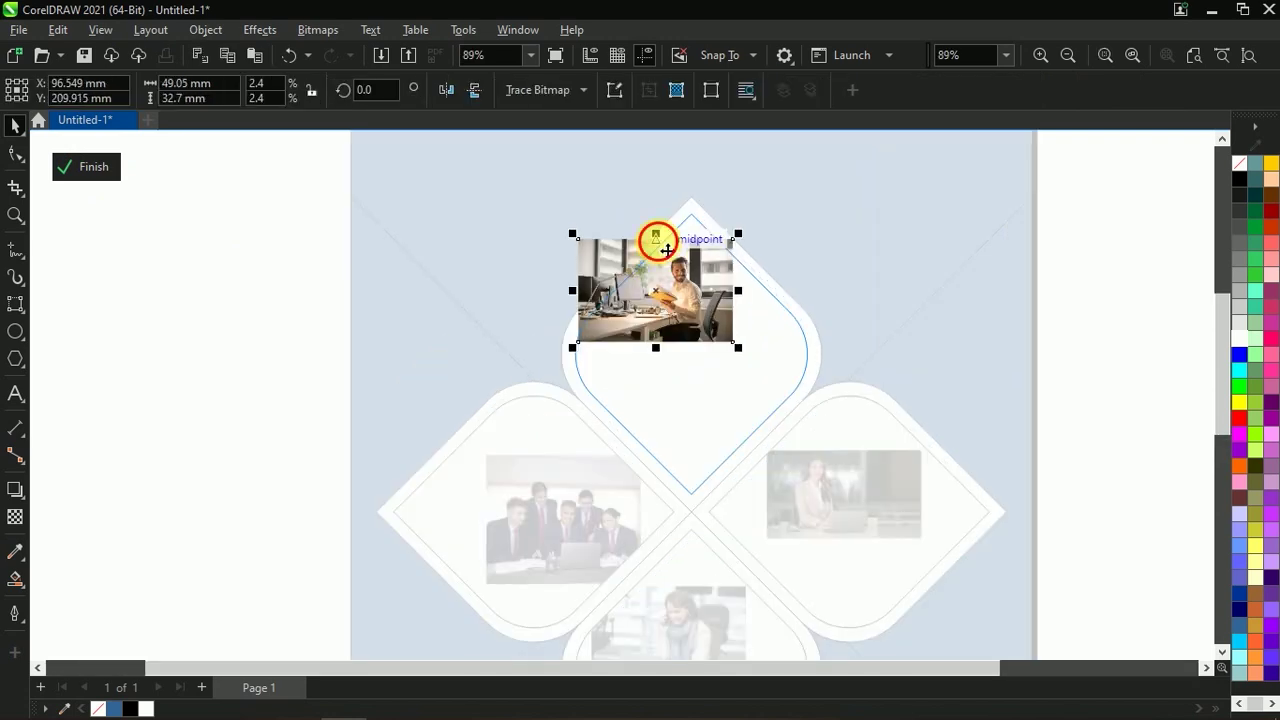
{"action": "left_click_drag", "start_coordinate": [667, 251], "coordinate": [703, 226]}
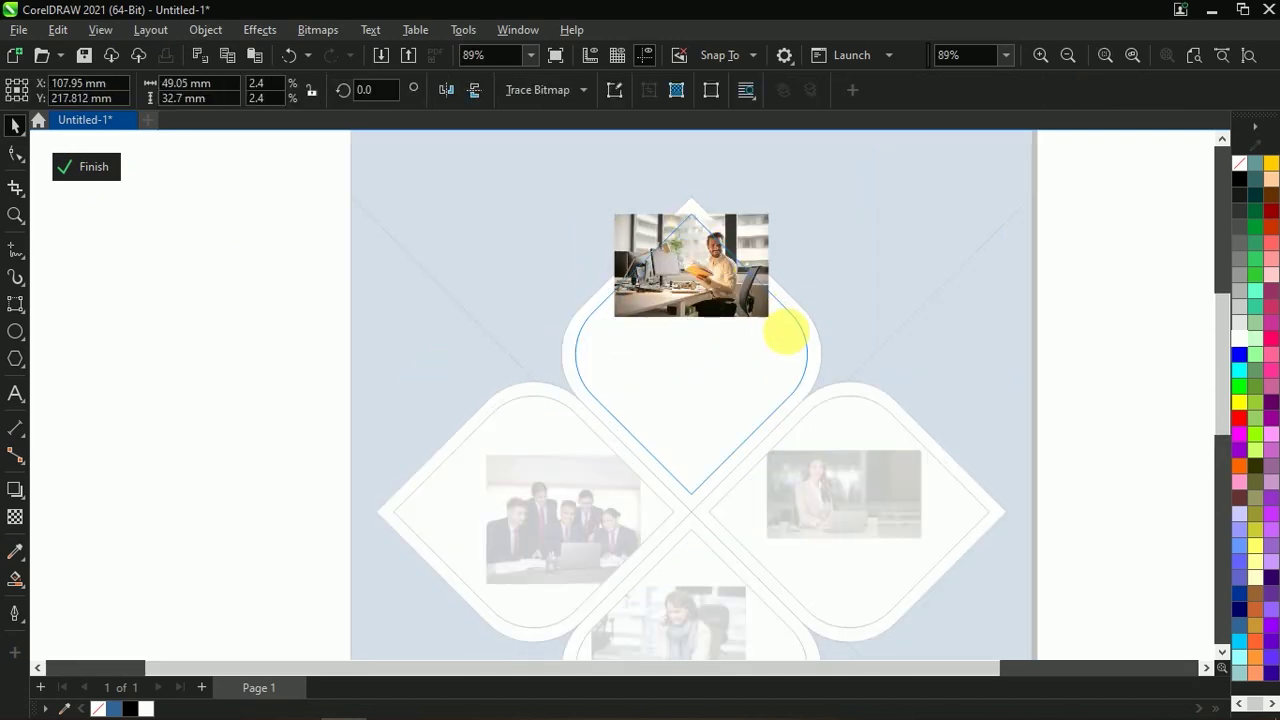
{"action": "left_click_drag", "start_coordinate": [780, 333], "coordinate": [1149, 505]}
{"action": "left_click_drag", "start_coordinate": [949, 416], "coordinate": [768, 402]}
{"action": "left_click", "coordinate": [86, 167]}
{"action": "scroll", "coordinate": [690, 380], "scroll_direction": "down", "scroll_amount": 2}
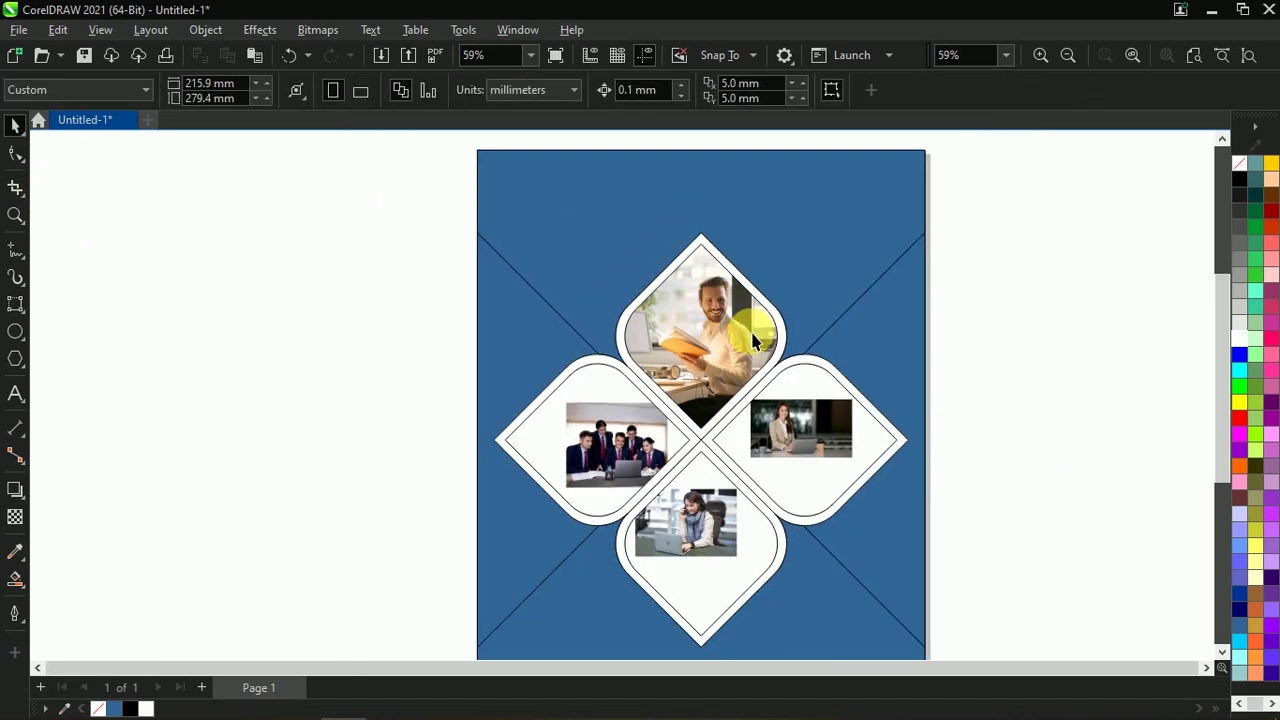
{"action": "scroll", "coordinate": [657, 286], "scroll_direction": "up", "scroll_amount": 2}
{"action": "scroll", "coordinate": [657, 300], "scroll_direction": "down", "scroll_amount": 3}
{"action": "scroll", "coordinate": [606, 375], "scroll_direction": "up", "scroll_amount": 2}
Enlarge the group photo to about 120% and shift it left within the left petal.
{"action": "left_click", "coordinate": [606, 375]}
{"action": "left_click", "coordinate": [80, 167]}
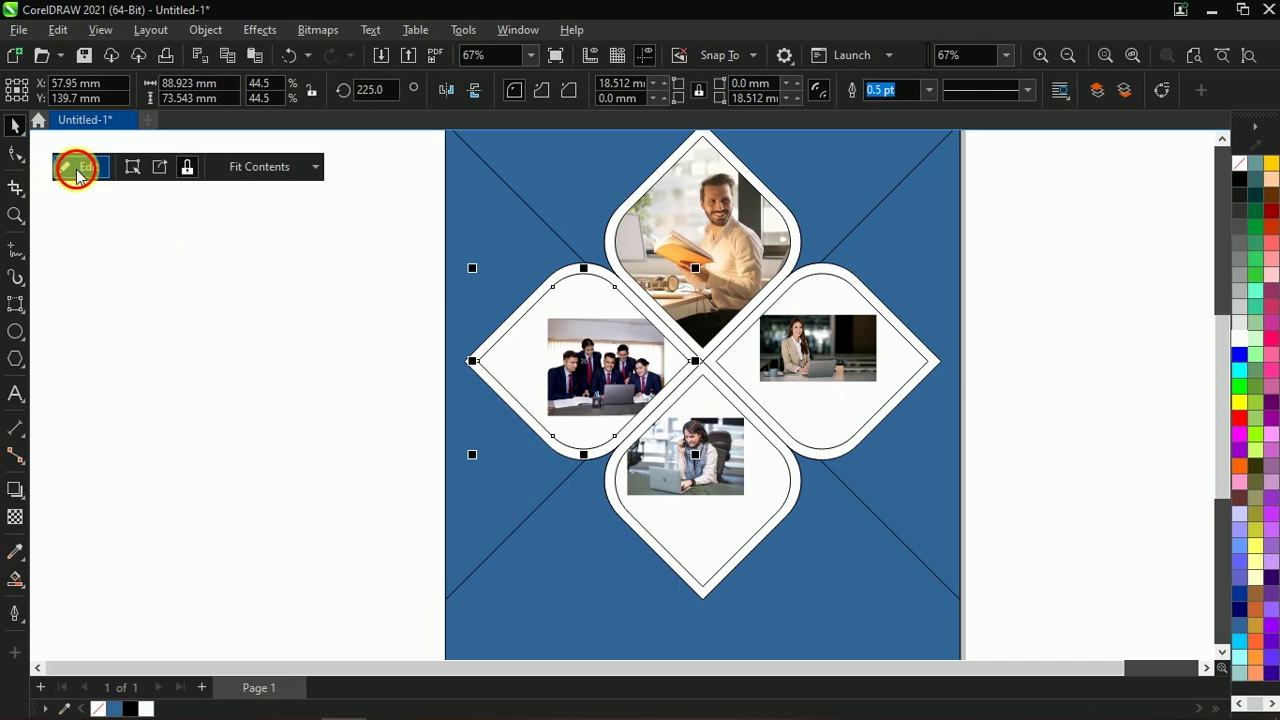
{"action": "left_click_drag", "start_coordinate": [586, 363], "coordinate": [593, 290]}
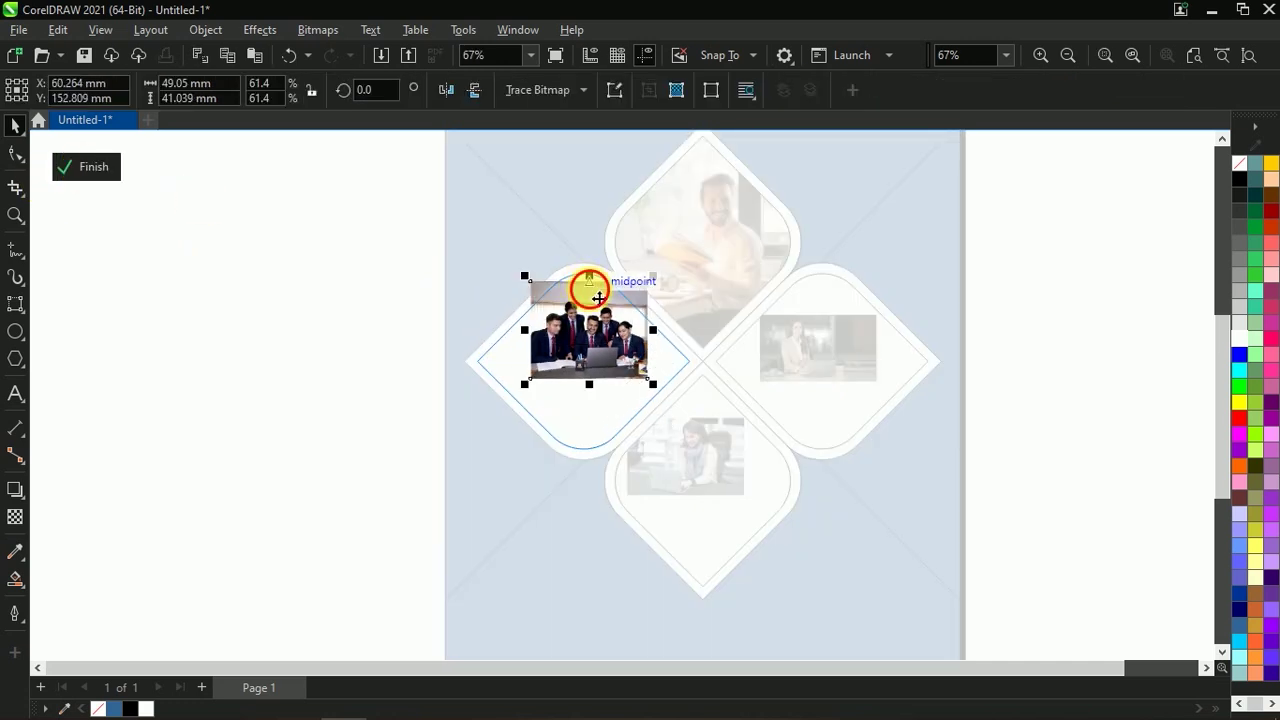
{"action": "left_click_drag", "start_coordinate": [653, 384], "coordinate": [736, 430]}
{"action": "key", "text": "ctrl+z"}
{"action": "left_click_drag", "start_coordinate": [653, 384], "coordinate": [760, 470]}
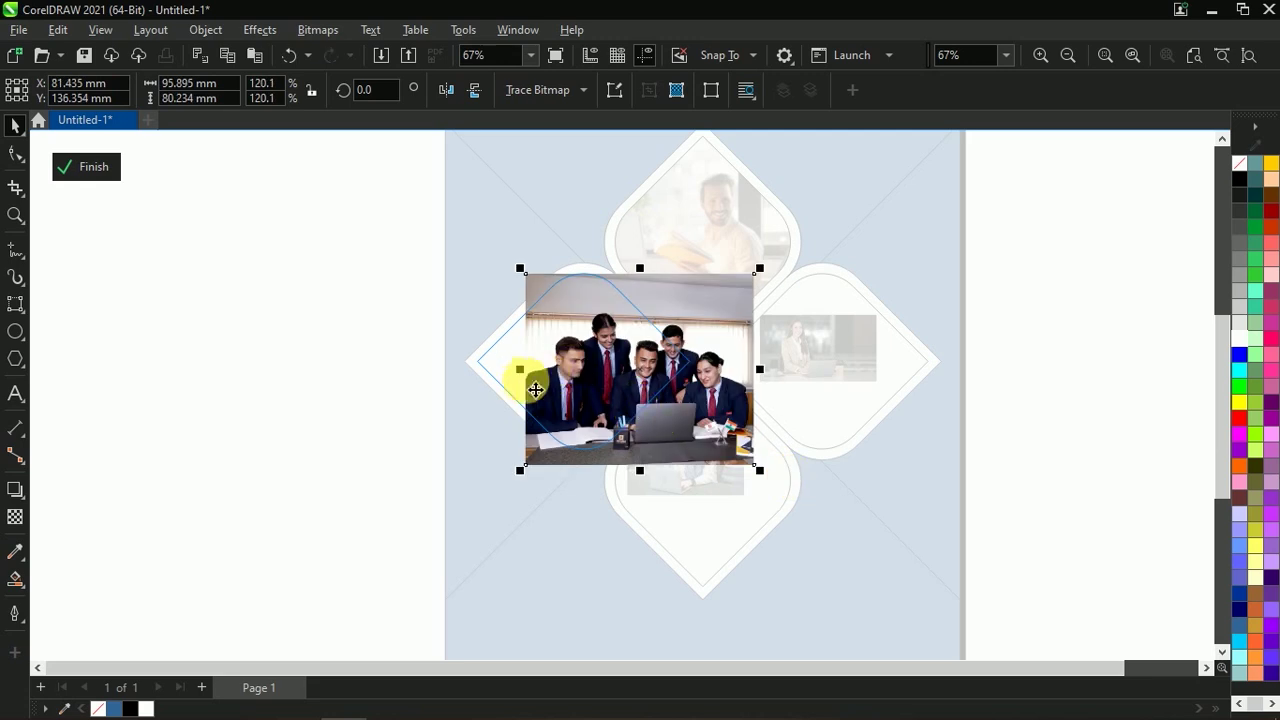
{"action": "left_click_drag", "start_coordinate": [583, 380], "coordinate": [543, 370]}
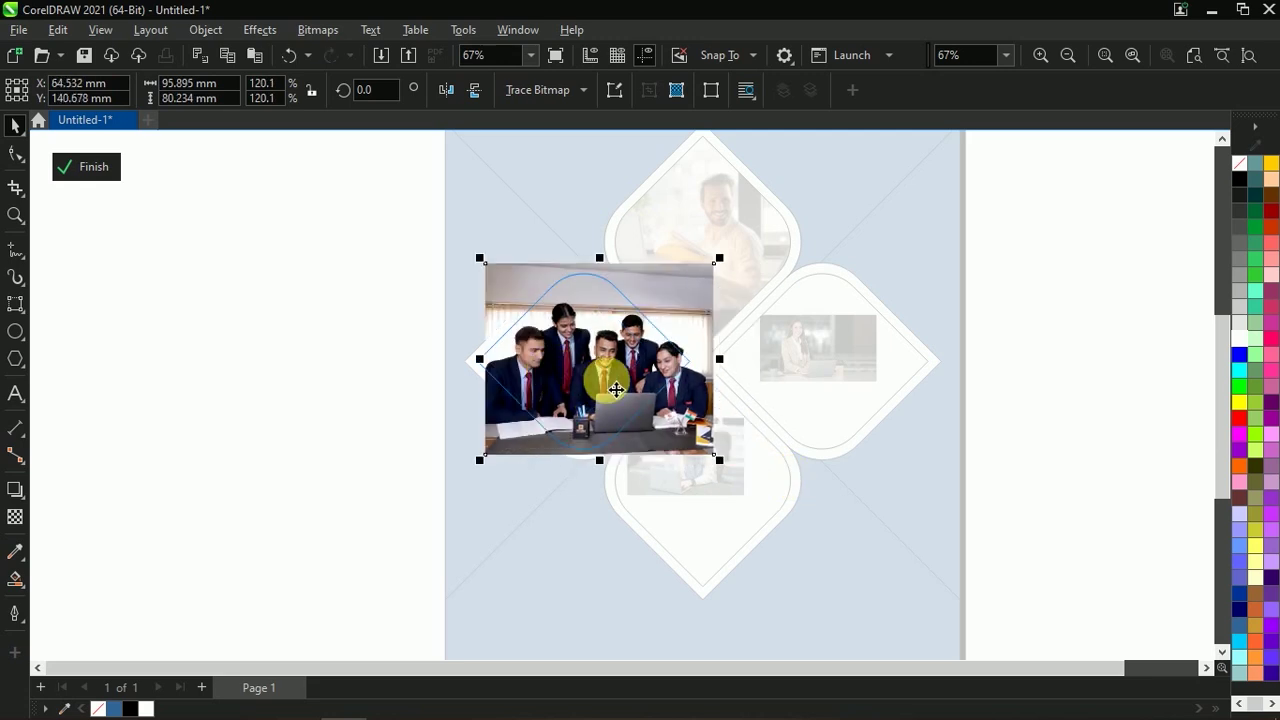
{"action": "left_click_drag", "start_coordinate": [616, 390], "coordinate": [604, 388]}
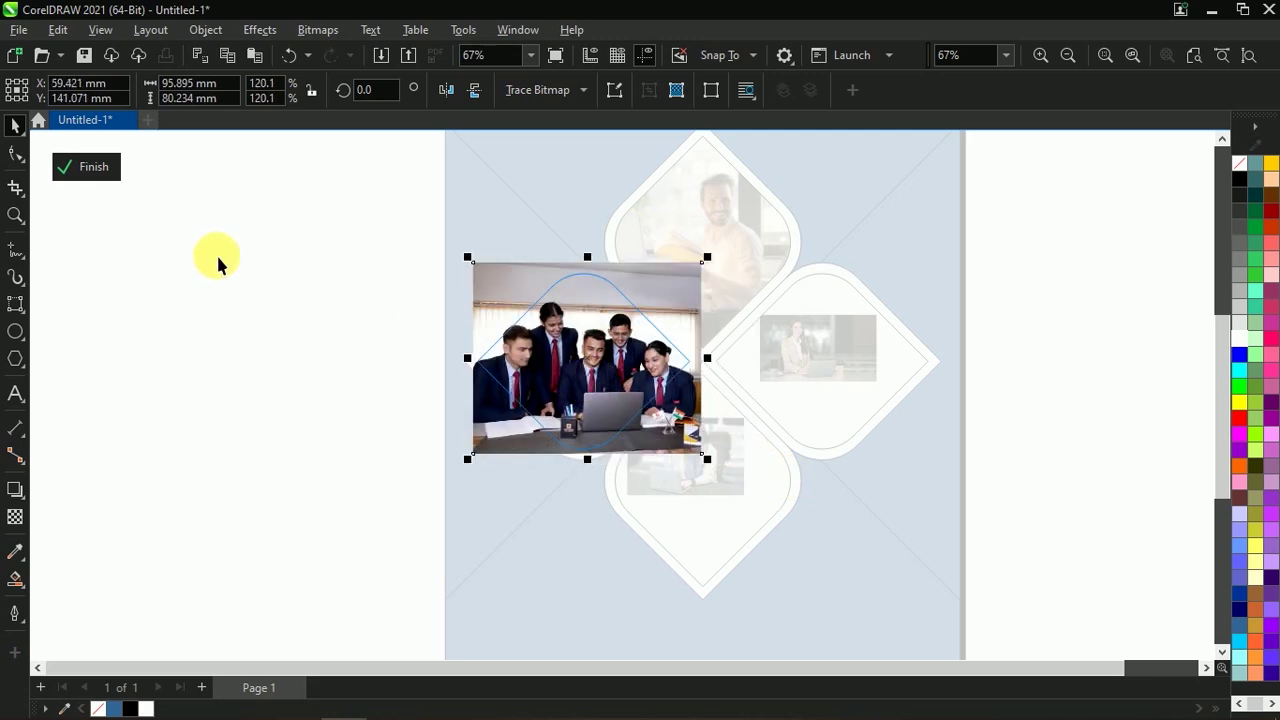
{"action": "left_click", "coordinate": [73, 166]}
Move up and enlarge the woman's photo so it fills the right petal.
{"action": "left_click", "coordinate": [743, 330]}
{"action": "left_click", "coordinate": [85, 166]}
{"action": "left_click", "coordinate": [170, 172]}
{"action": "scroll", "coordinate": [740, 350], "scroll_direction": "up", "scroll_amount": 2}
{"action": "left_click_drag", "start_coordinate": [694, 294], "coordinate": [697, 236]}
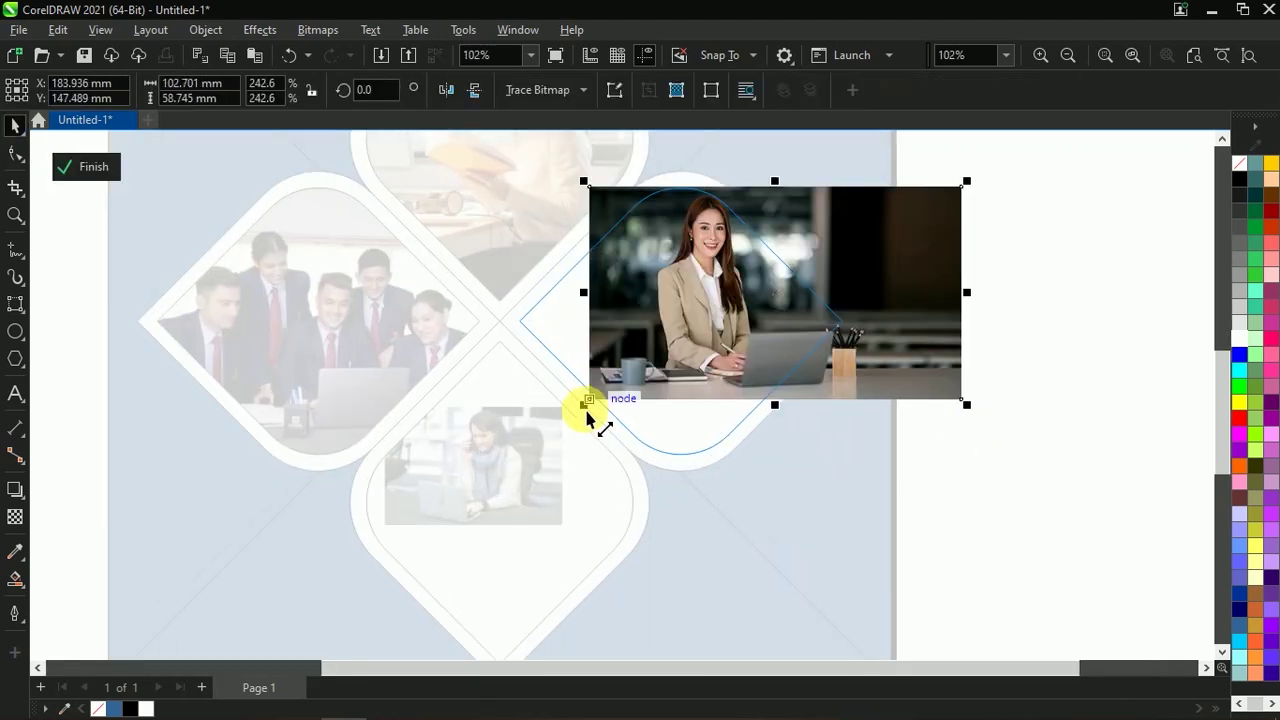
{"action": "left_click_drag", "start_coordinate": [583, 404], "coordinate": [488, 487]}
{"action": "left_click_drag", "start_coordinate": [651, 374], "coordinate": [672, 338]}
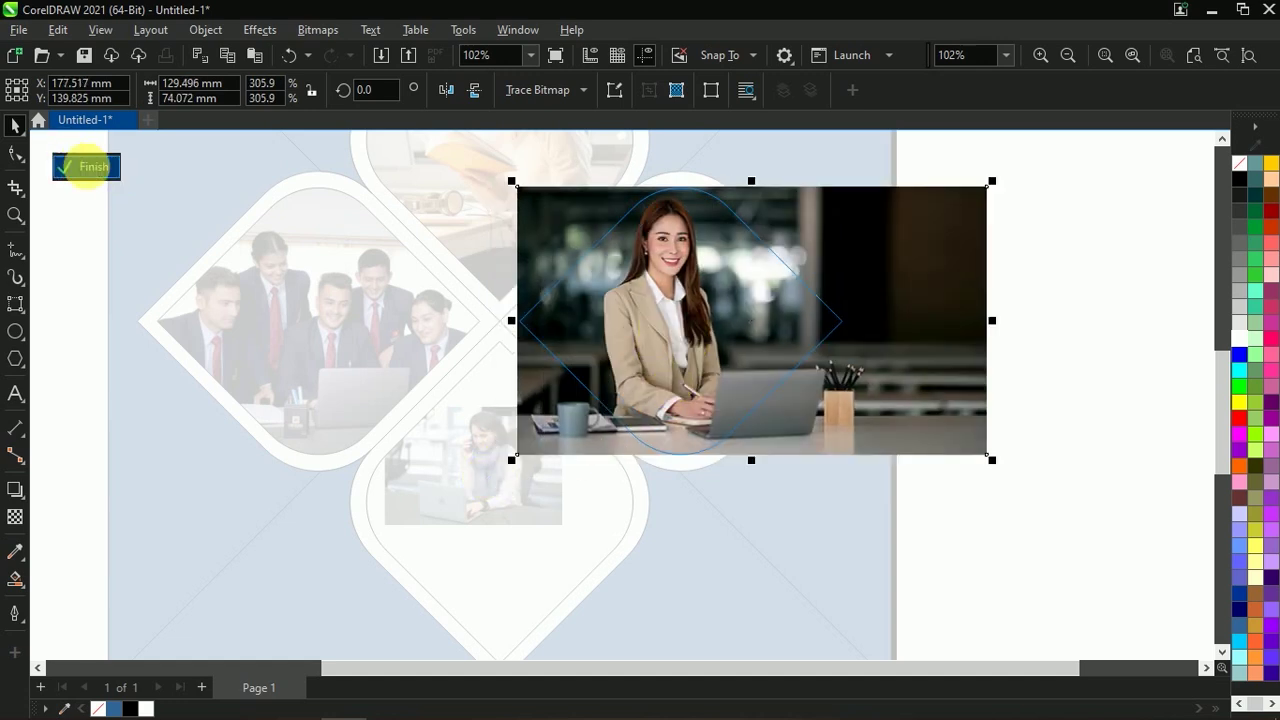
{"action": "left_click", "coordinate": [86, 166]}
Enlarge the bottom petal's photo and shift it left to fill the frame.
{"action": "left_click", "coordinate": [543, 371]}
{"action": "left_click", "coordinate": [89, 170]}
{"action": "left_click_drag", "start_coordinate": [576, 349], "coordinate": [594, 302]}
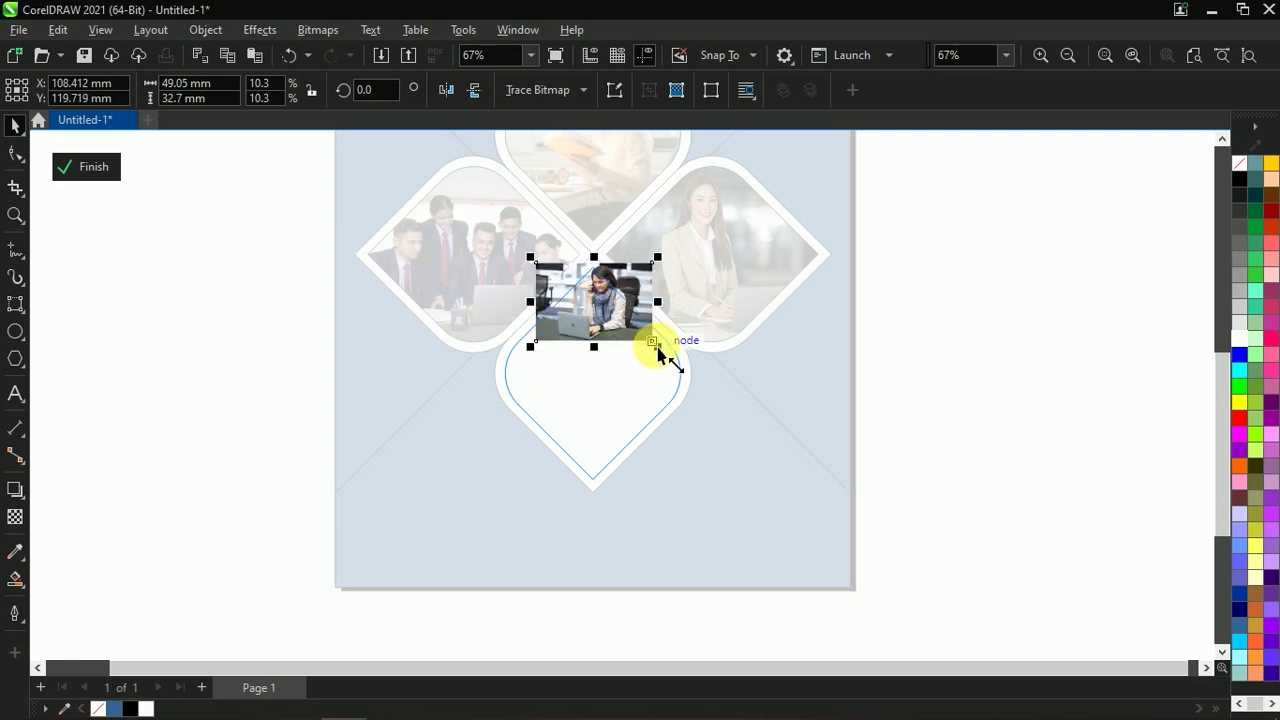
{"action": "left_click_drag", "start_coordinate": [655, 340], "coordinate": [880, 500]}
{"action": "left_click_drag", "start_coordinate": [751, 434], "coordinate": [656, 431]}
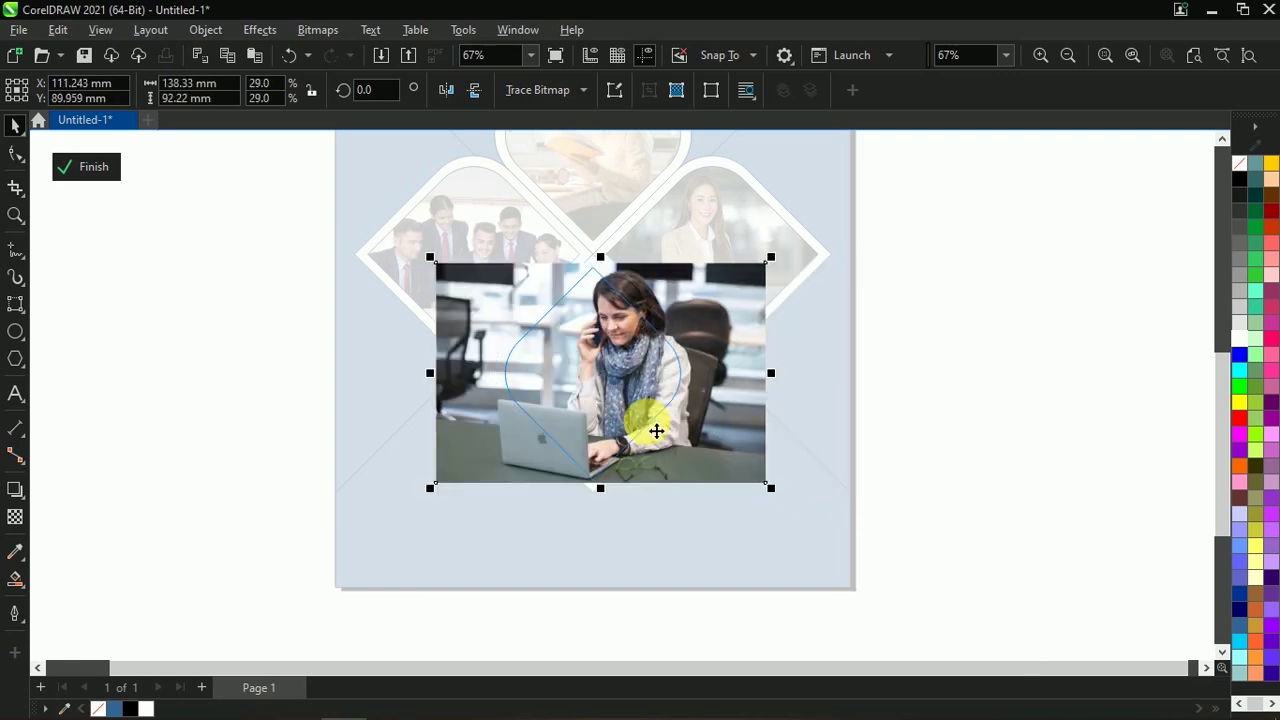
{"action": "left_click_drag", "start_coordinate": [656, 431], "coordinate": [636, 431]}
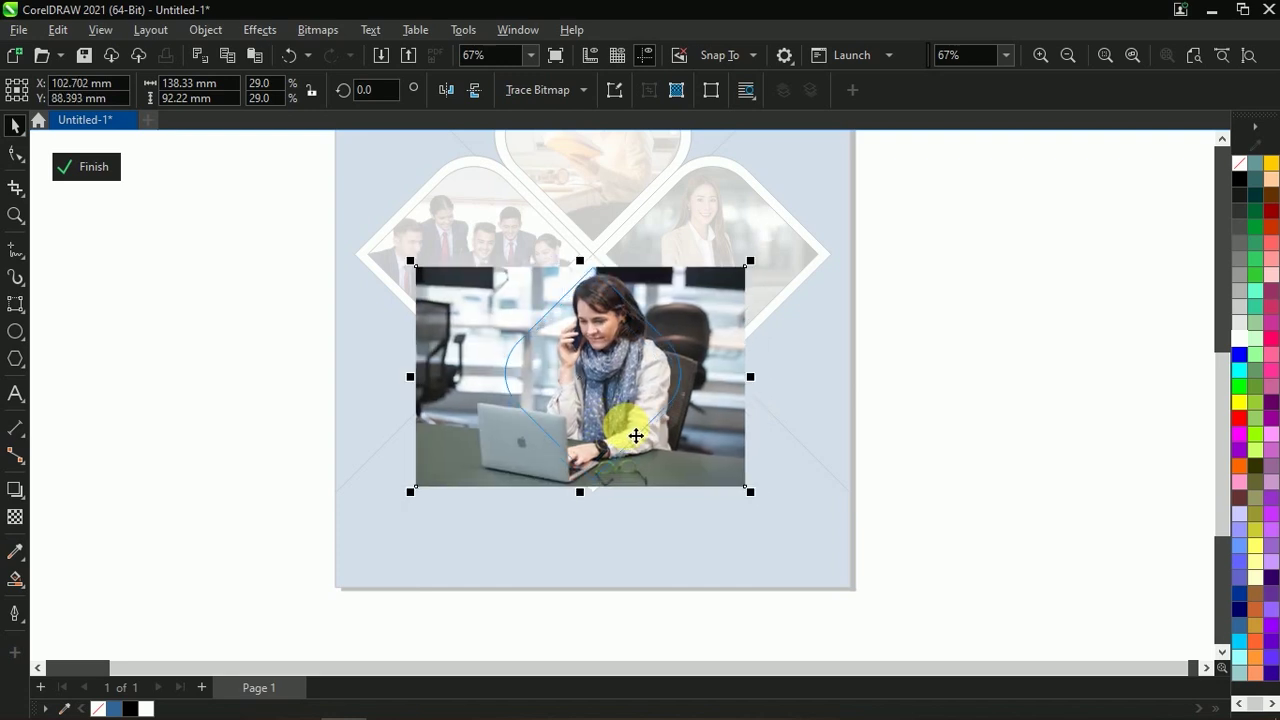
{"action": "left_click", "coordinate": [86, 166]}
{"action": "scroll", "coordinate": [771, 423], "scroll_direction": "down", "scroll_amount": 3}
{"action": "scroll", "coordinate": [751, 423], "scroll_direction": "up", "scroll_amount": 1}
Marquee-select the four photo frames and group them.
{"action": "scroll", "coordinate": [745, 295], "scroll_direction": "down", "scroll_amount": 1}
{"action": "scroll", "coordinate": [743, 296], "scroll_direction": "up", "scroll_amount": 1}
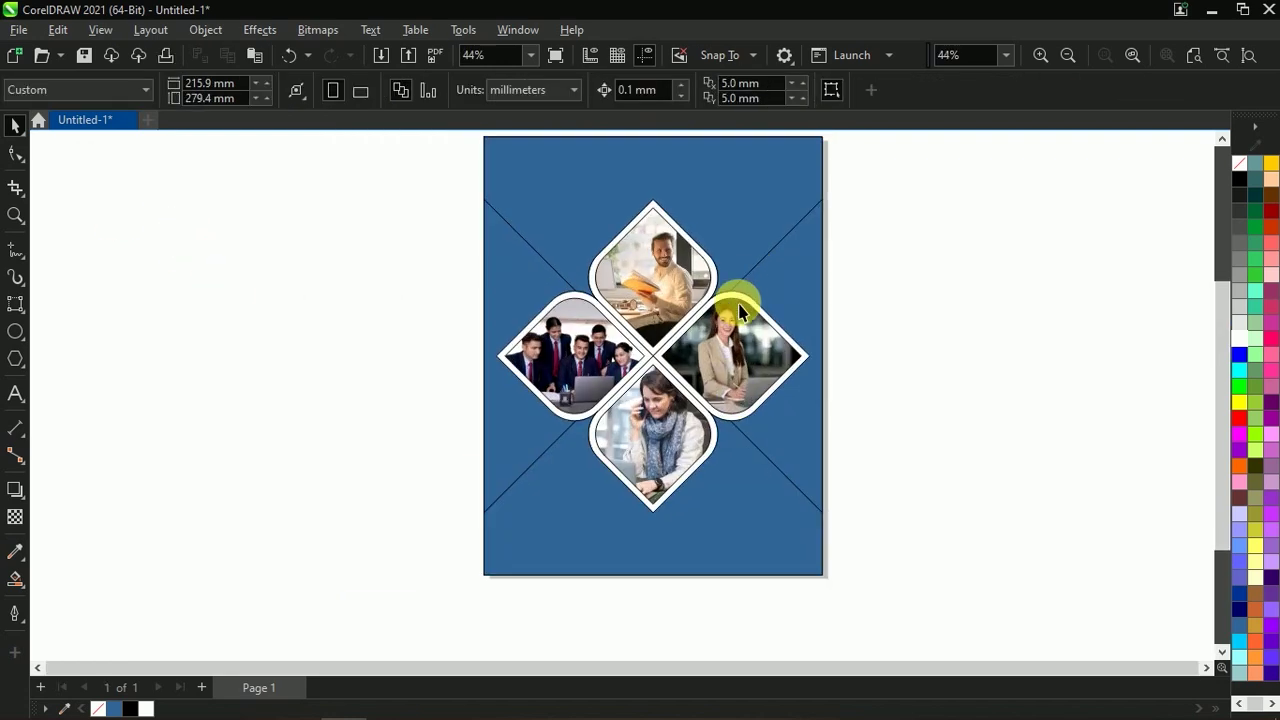
{"action": "scroll", "coordinate": [760, 305], "scroll_direction": "down", "scroll_amount": 1}
{"action": "scroll", "coordinate": [800, 295], "scroll_direction": "up", "scroll_amount": 1}
{"action": "scroll", "coordinate": [840, 285], "scroll_direction": "up", "scroll_amount": 1}
{"action": "scroll", "coordinate": [900, 230], "scroll_direction": "down", "scroll_amount": 1}
{"action": "left_click_drag", "start_coordinate": [975, 152], "coordinate": [577, 494]}
{"action": "scroll", "coordinate": [690, 356], "scroll_direction": "up", "scroll_amount": 1}
{"action": "right_click", "coordinate": [694, 318]}
{"action": "left_click", "coordinate": [762, 268]}
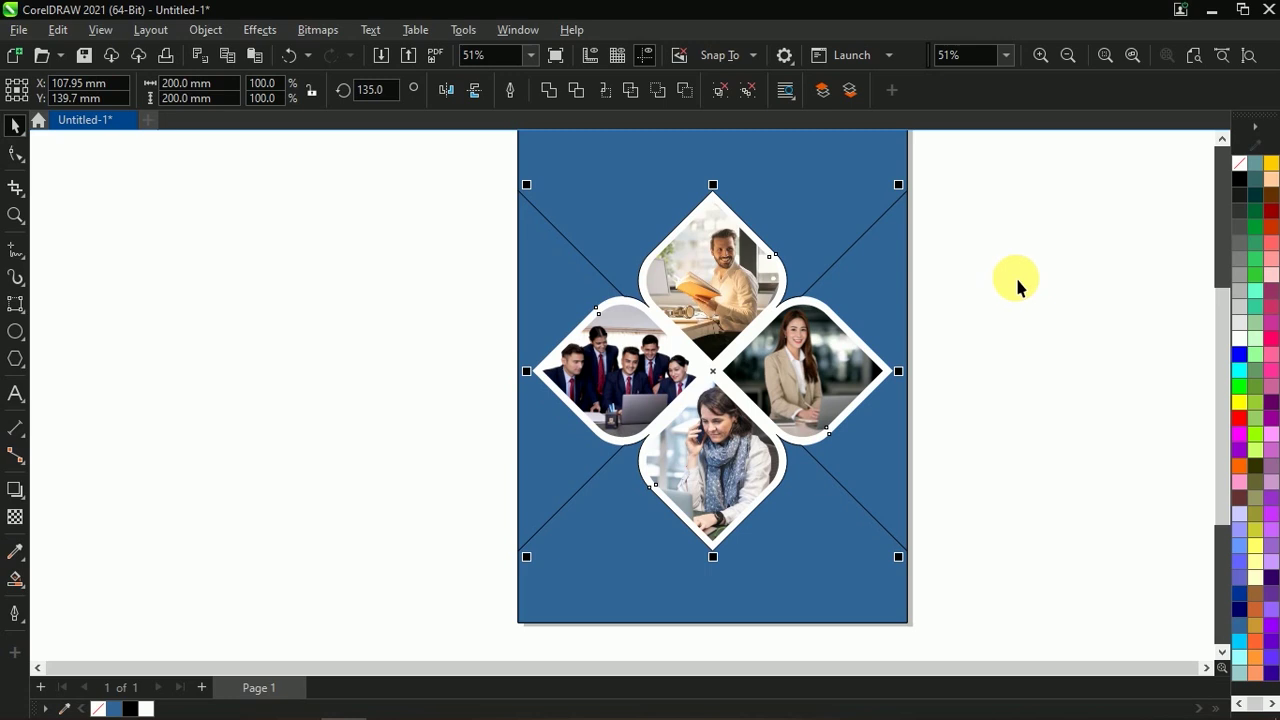
{"action": "left_click", "coordinate": [1014, 286]}
{"action": "scroll", "coordinate": [705, 272], "scroll_direction": "up", "scroll_amount": 1}
{"action": "left_click", "coordinate": [705, 270]}
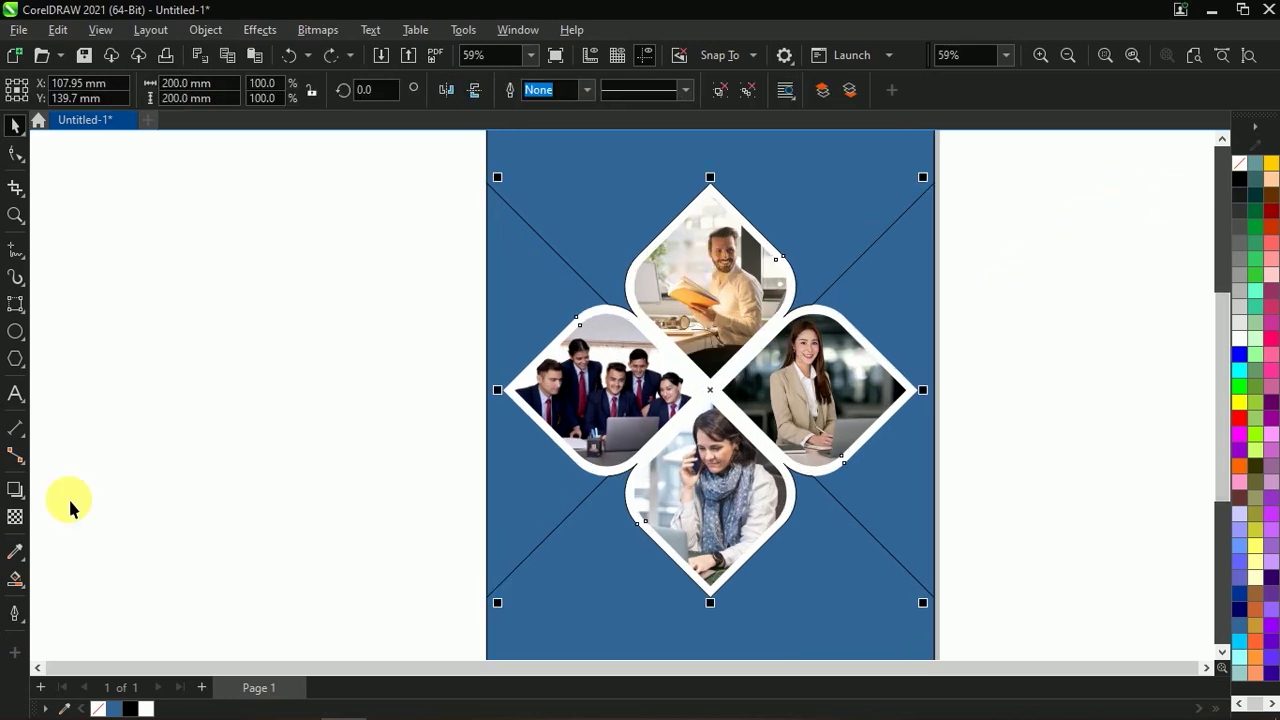
Add a drop shadow to the frame group with opacity 73 and feathering 3.
{"action": "left_click", "coordinate": [15, 488]}
{"action": "left_click_drag", "start_coordinate": [715, 392], "coordinate": [915, 387]}
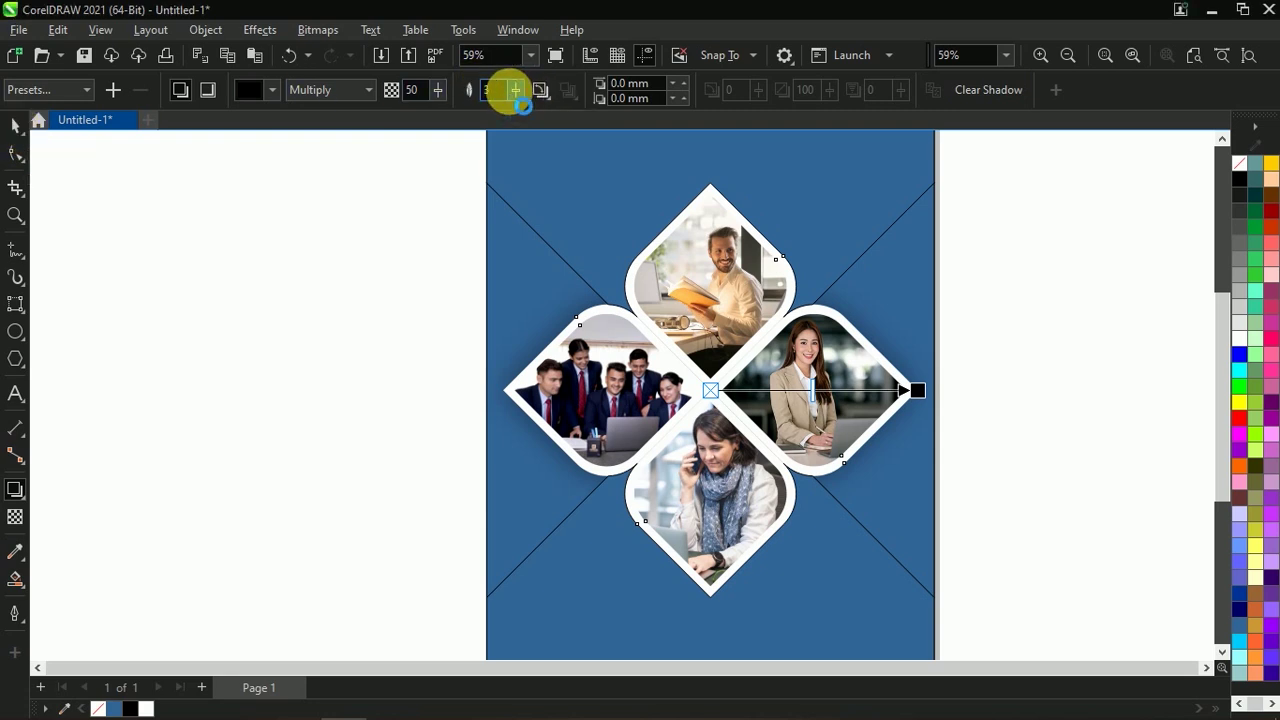
{"action": "left_click_drag", "start_coordinate": [440, 91], "coordinate": [457, 94]}
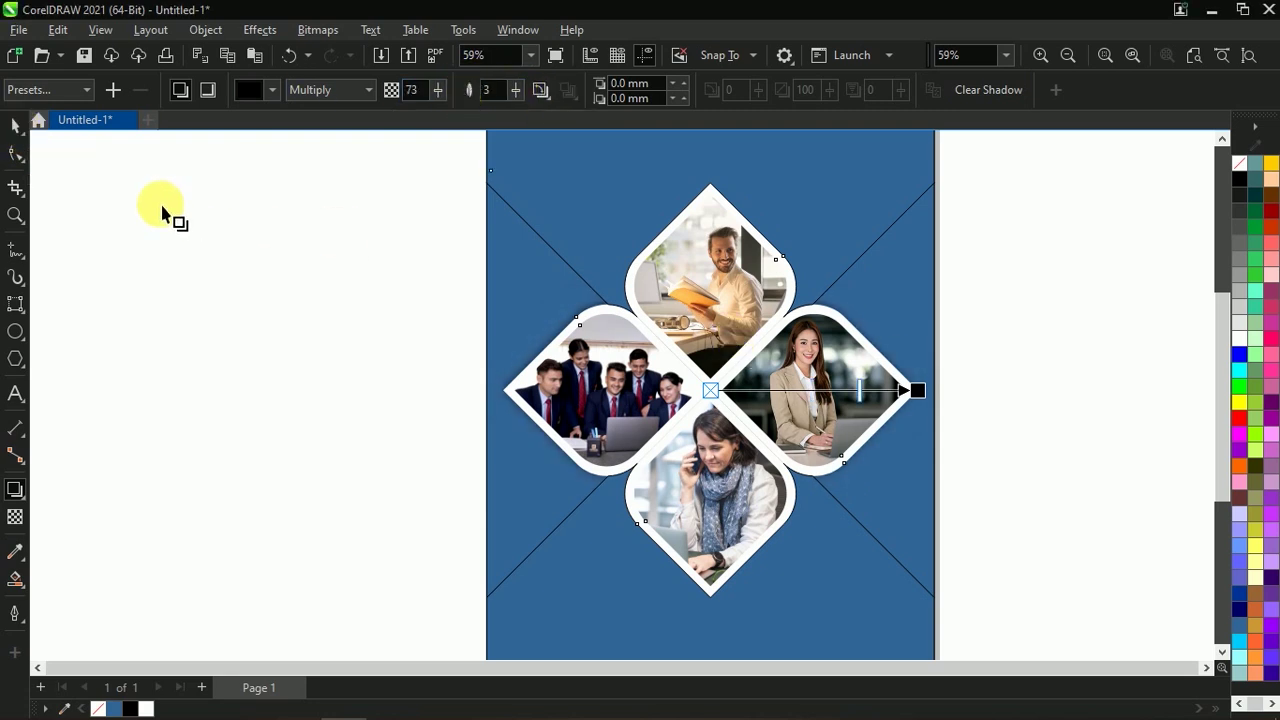
{"action": "left_click", "coordinate": [14, 130]}
{"action": "scroll", "coordinate": [640, 337], "scroll_direction": "down", "scroll_amount": 1}
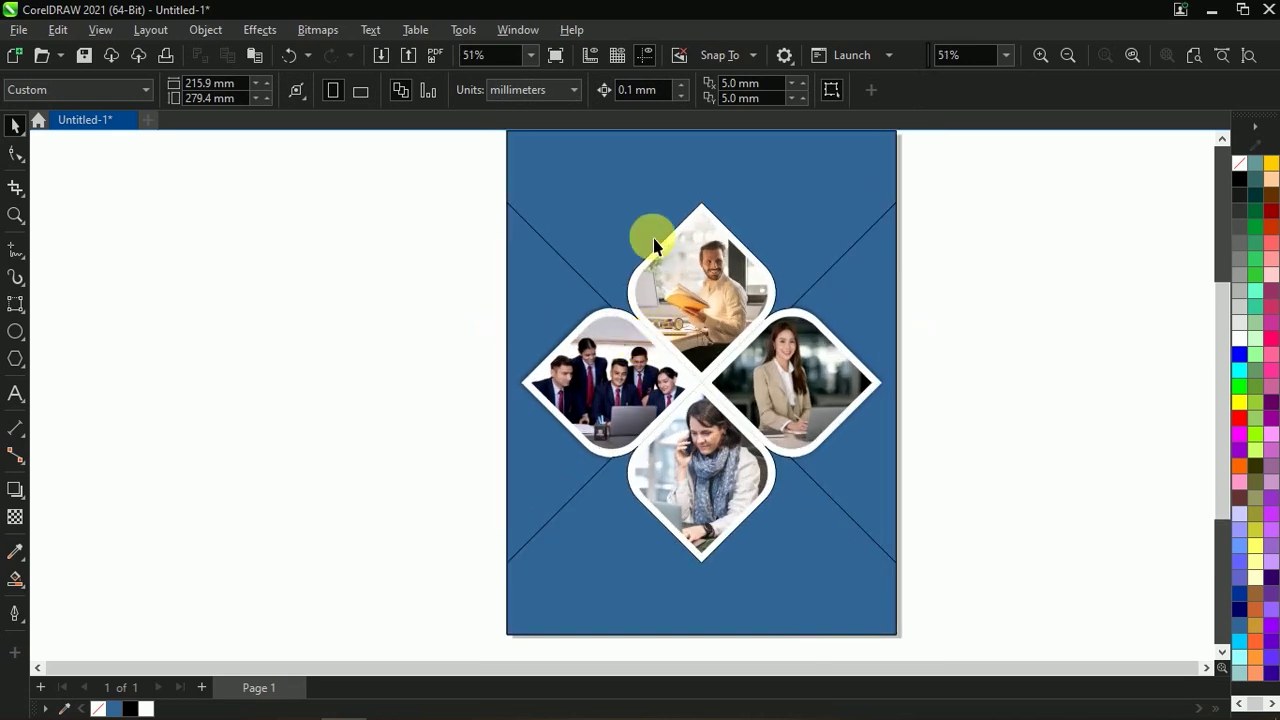
Fill the right, bottom and left blue diagonal panels white.
{"action": "left_click", "coordinate": [586, 271]}
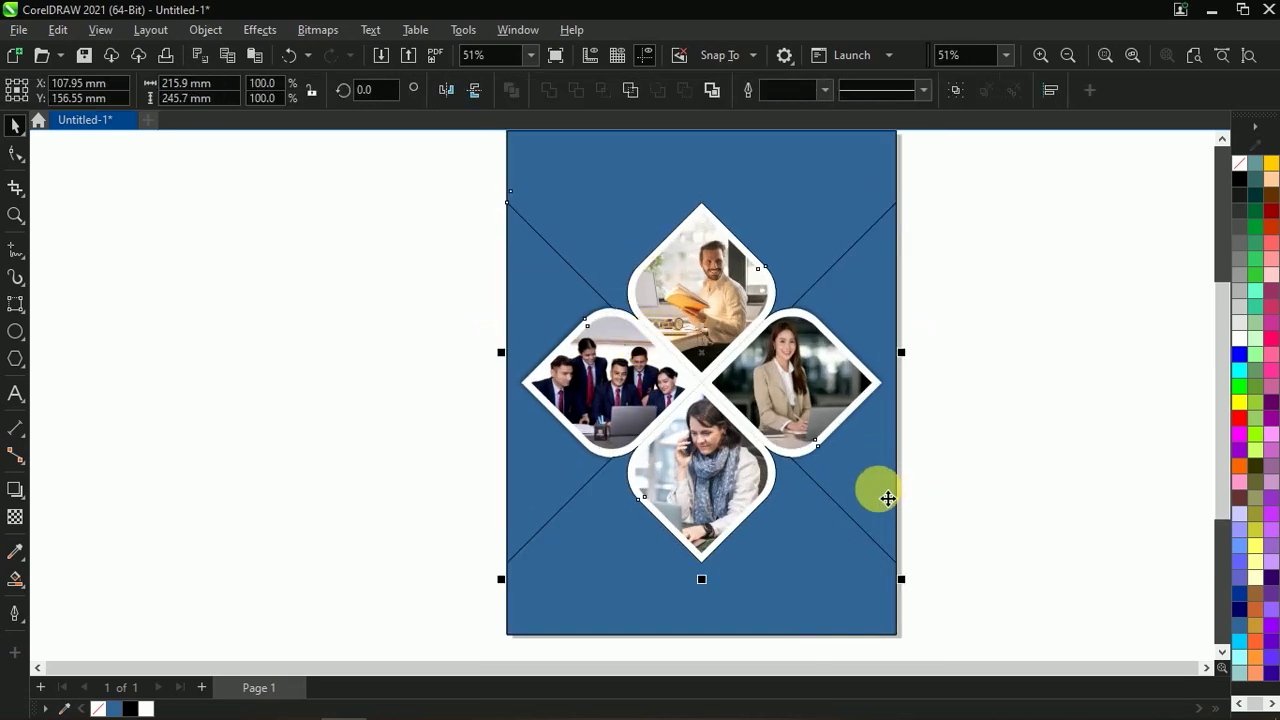
{"action": "left_click", "coordinate": [1098, 341]}
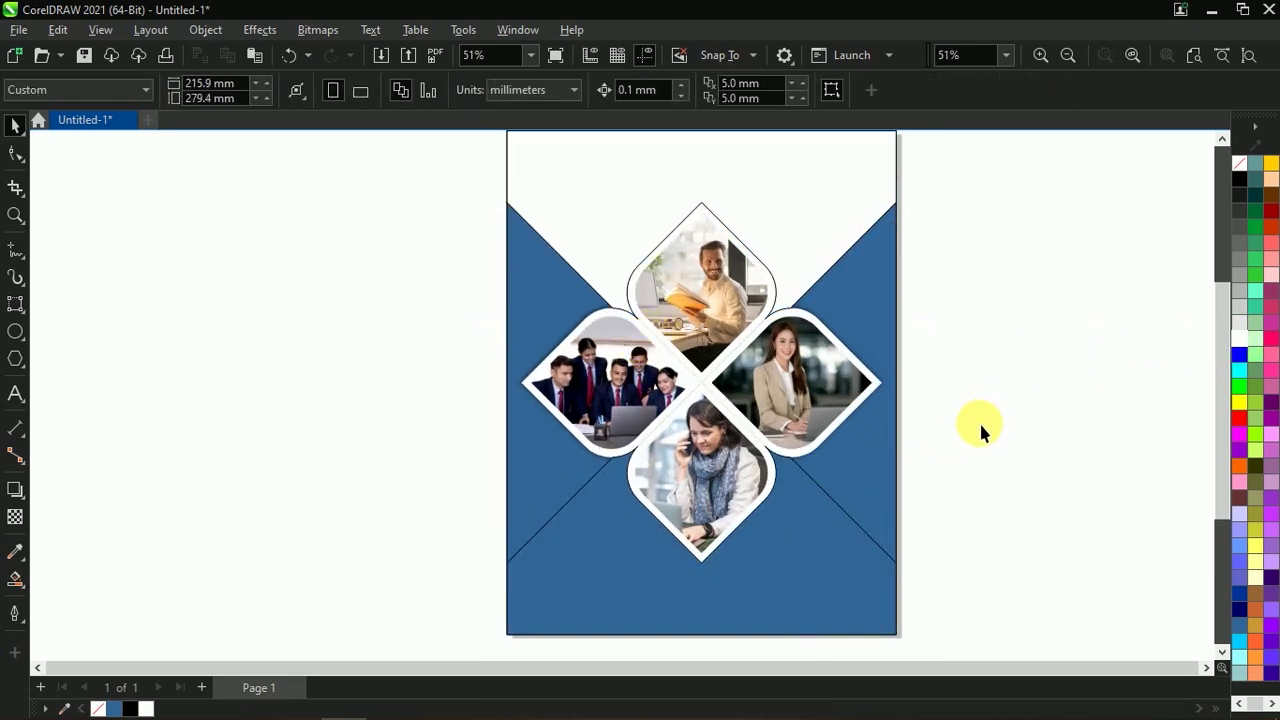
{"action": "key", "text": "space"}
{"action": "key", "text": "space"}
{"action": "left_click", "coordinate": [878, 522]}
{"action": "left_click", "coordinate": [1240, 340]}
{"action": "left_click", "coordinate": [772, 586]}
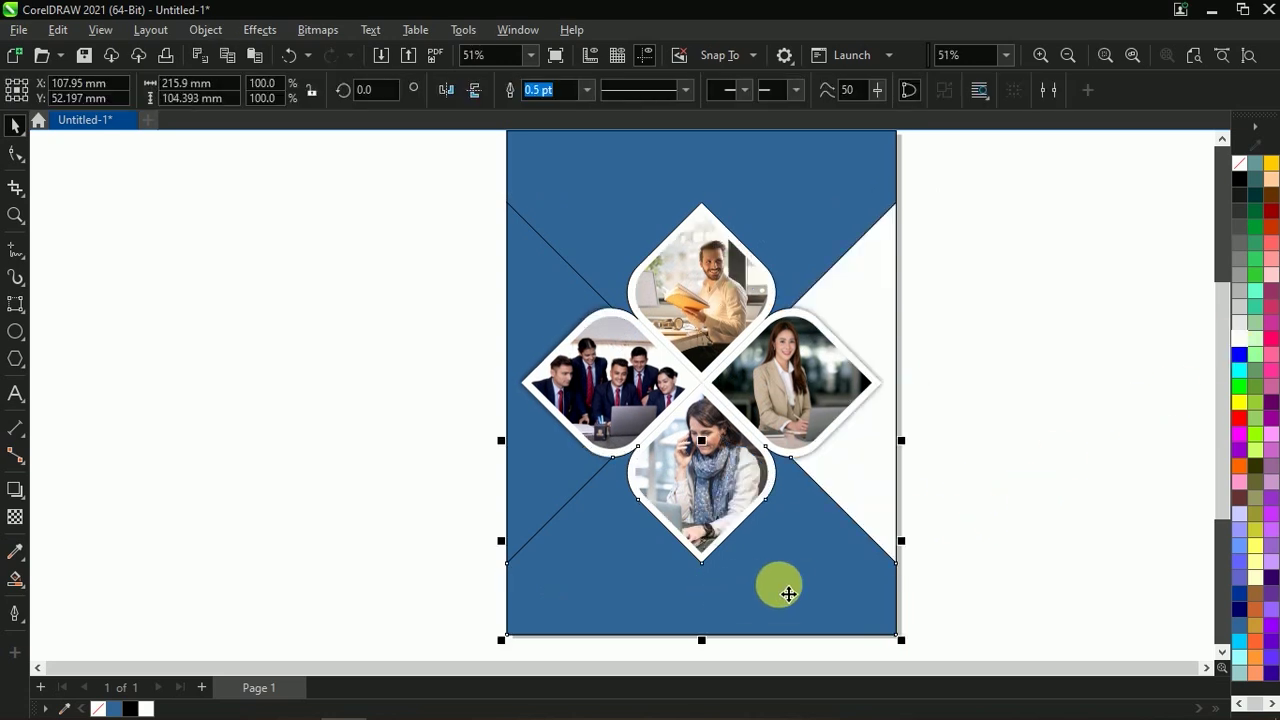
{"action": "left_click", "coordinate": [1240, 340]}
{"action": "key", "text": "space"}
{"action": "left_click", "coordinate": [522, 500]}
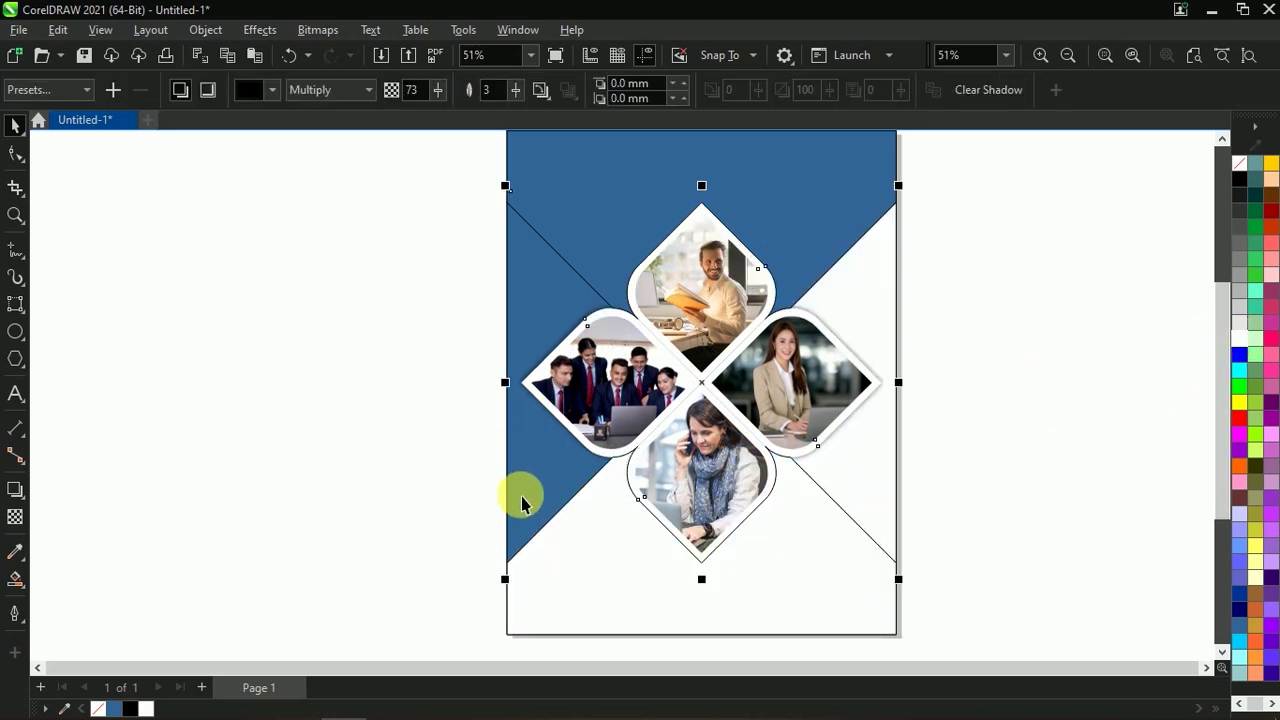
{"action": "key", "text": "space"}
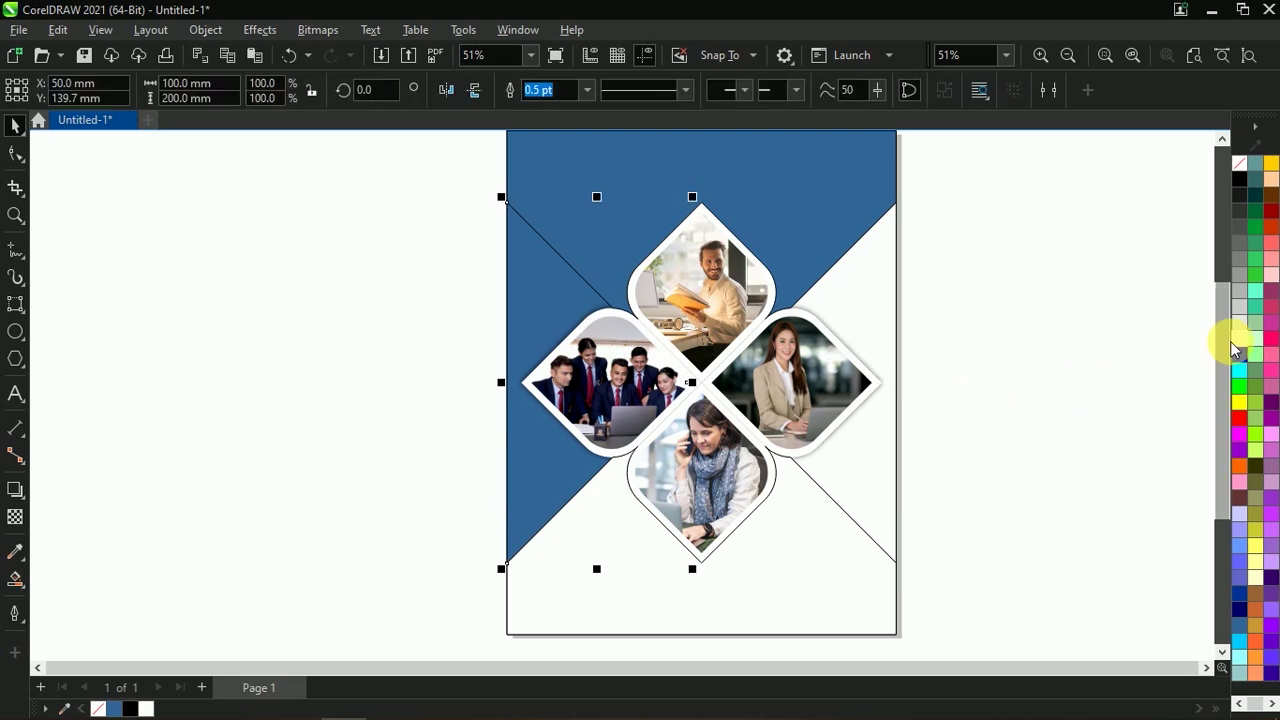
{"action": "left_click", "coordinate": [1240, 340]}
{"action": "left_click", "coordinate": [1134, 380]}
{"action": "scroll", "coordinate": [712, 330], "scroll_direction": "down", "scroll_amount": 1}
Cut the photo frame group off the page.
{"action": "left_click", "coordinate": [712, 330]}
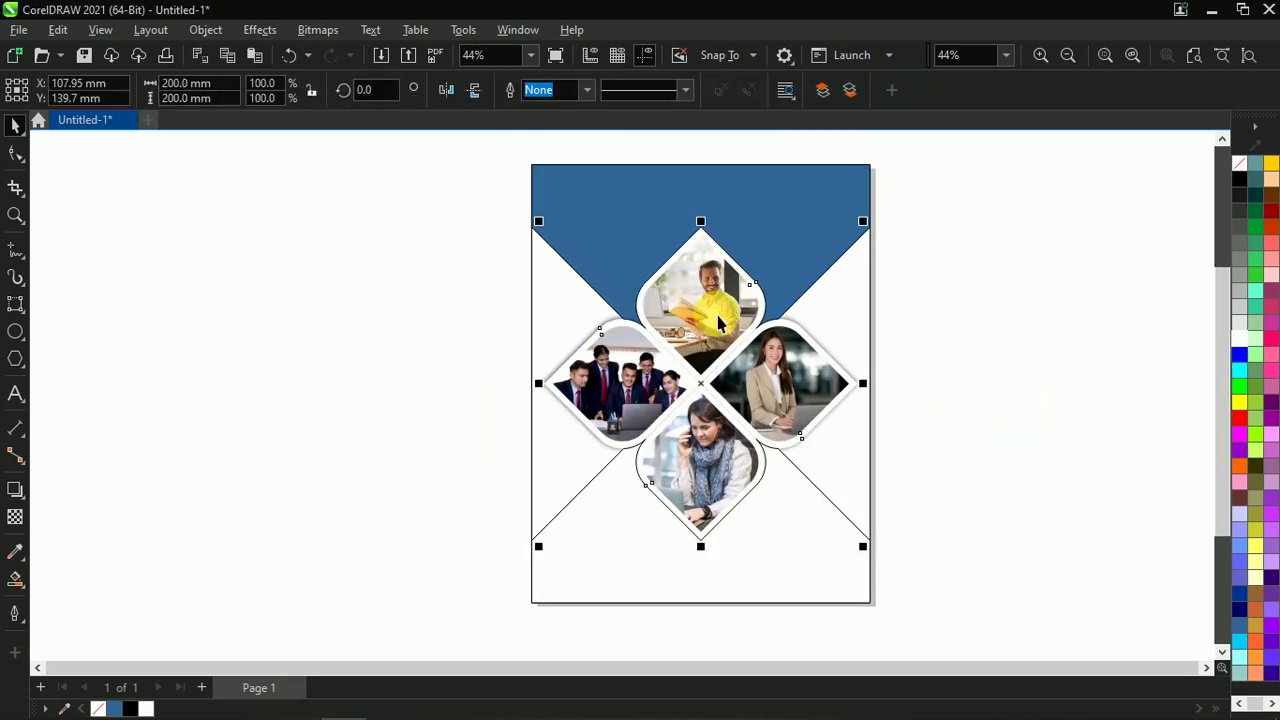
{"action": "key", "text": "space"}
{"action": "right_click", "coordinate": [700, 285]}
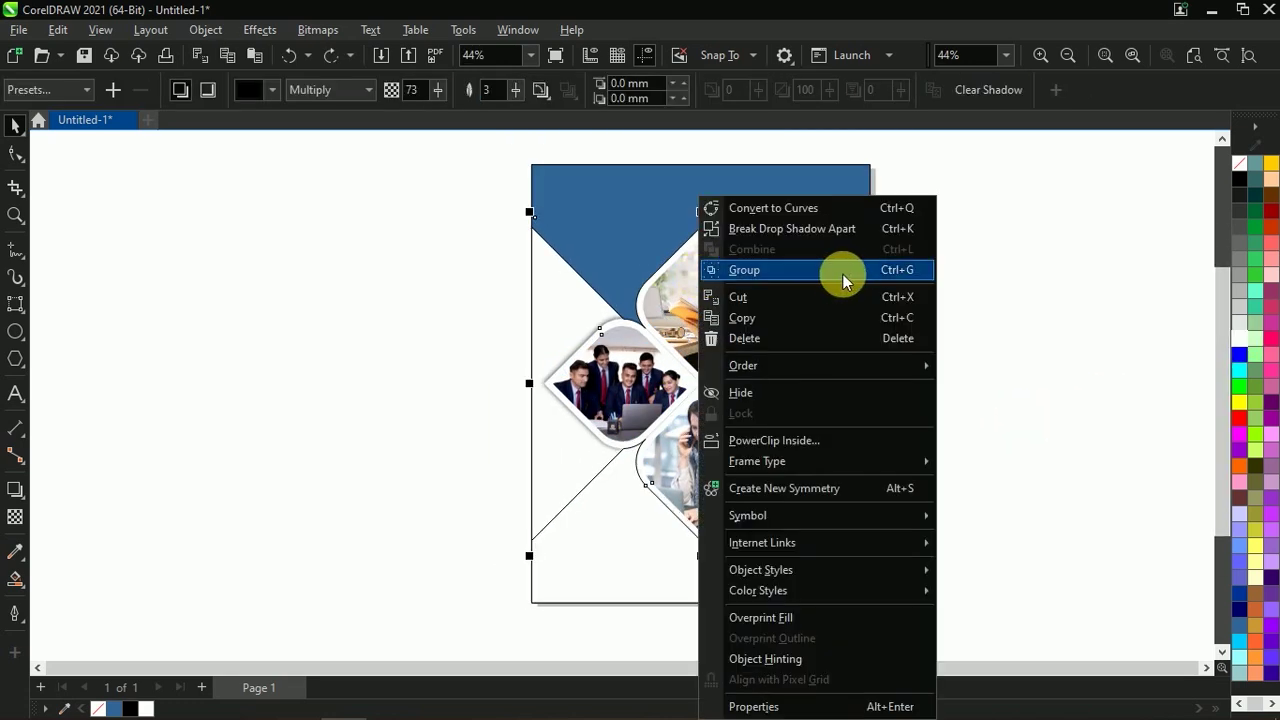
{"action": "left_click", "coordinate": [847, 296]}
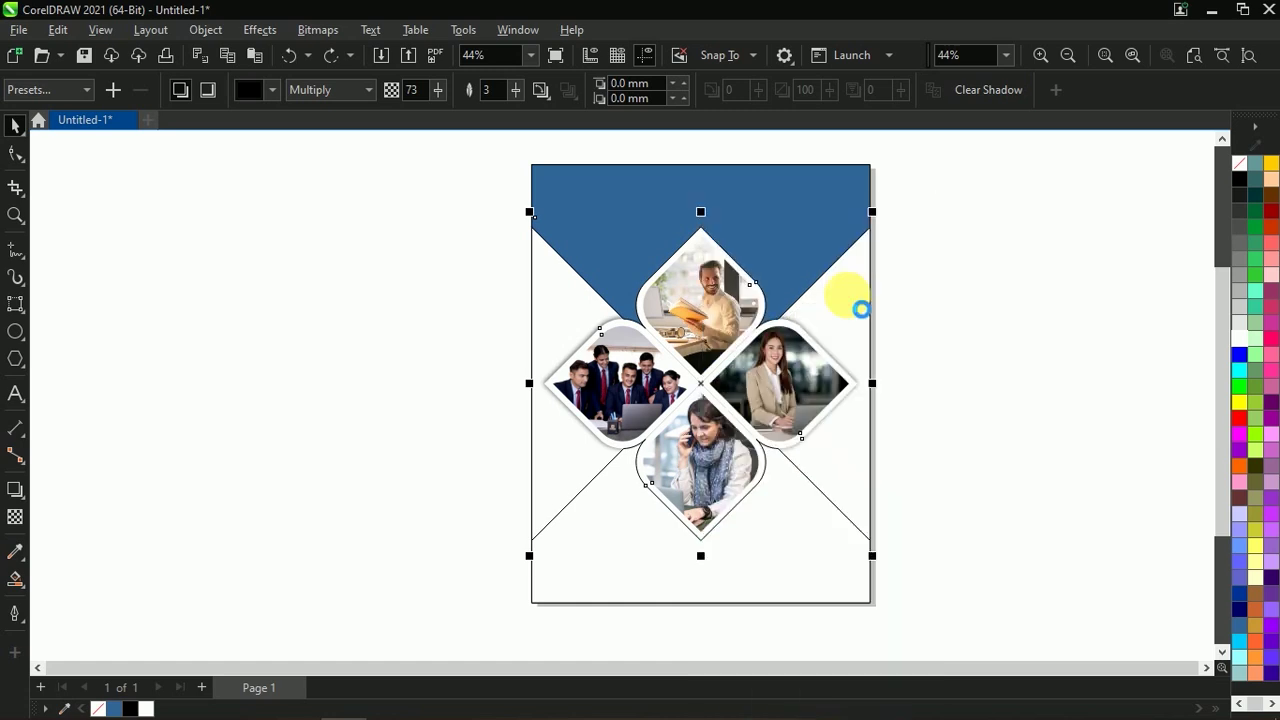
{"action": "left_click", "coordinate": [694, 380]}
Fill the top blue panel white.
{"action": "left_click", "coordinate": [714, 219]}
{"action": "left_click", "coordinate": [1238, 340]}
{"action": "left_click", "coordinate": [629, 403]}
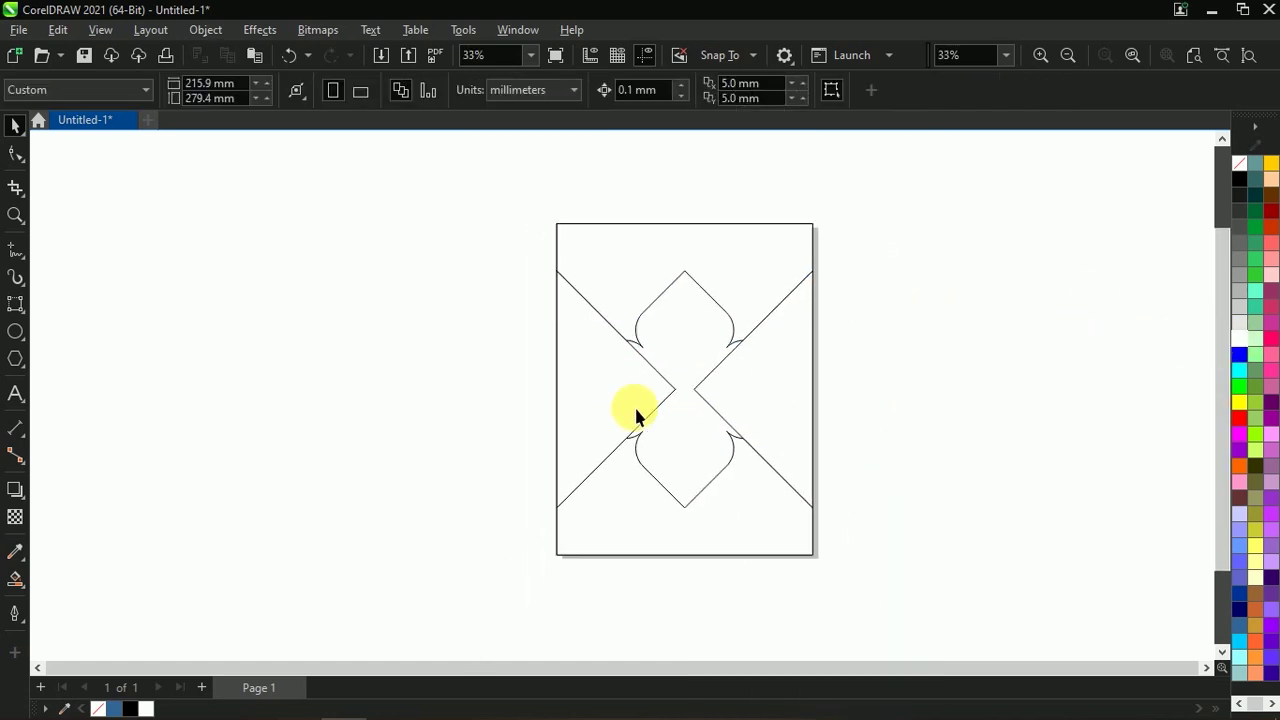
Cast a drop shadow from the left diagonal panel toward the page centre.
{"action": "scroll", "coordinate": [620, 398], "scroll_direction": "up", "scroll_amount": 1}
{"action": "left_click", "coordinate": [573, 368]}
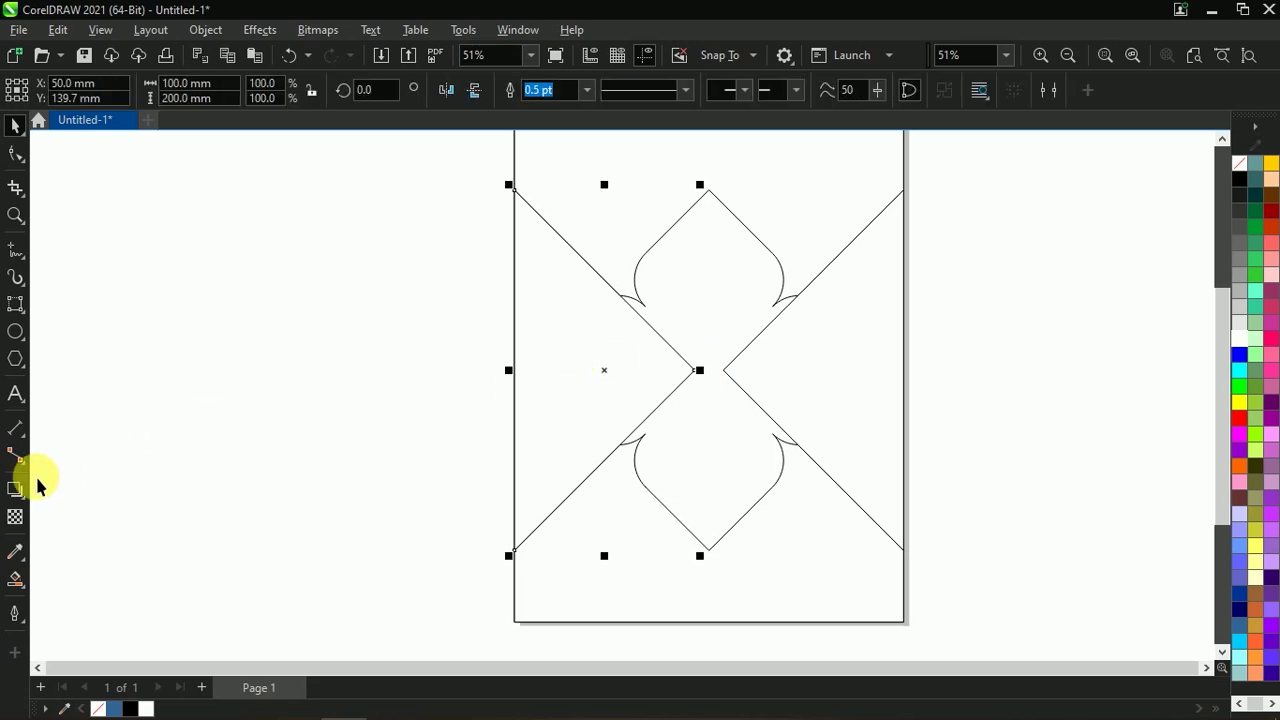
{"action": "left_click", "coordinate": [15, 490]}
{"action": "left_click_drag", "start_coordinate": [609, 347], "coordinate": [725, 381]}
{"action": "scroll", "coordinate": [628, 343], "scroll_direction": "up", "scroll_amount": 1}
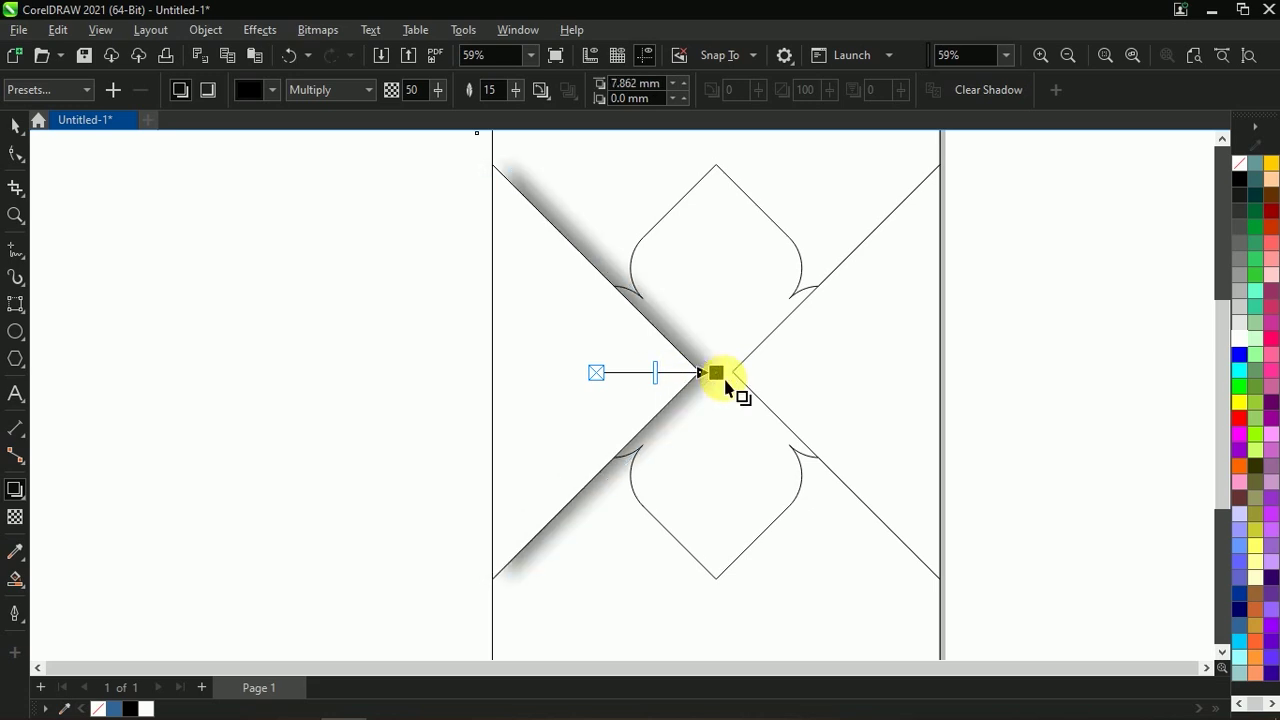
{"action": "left_click", "coordinate": [17, 124]}
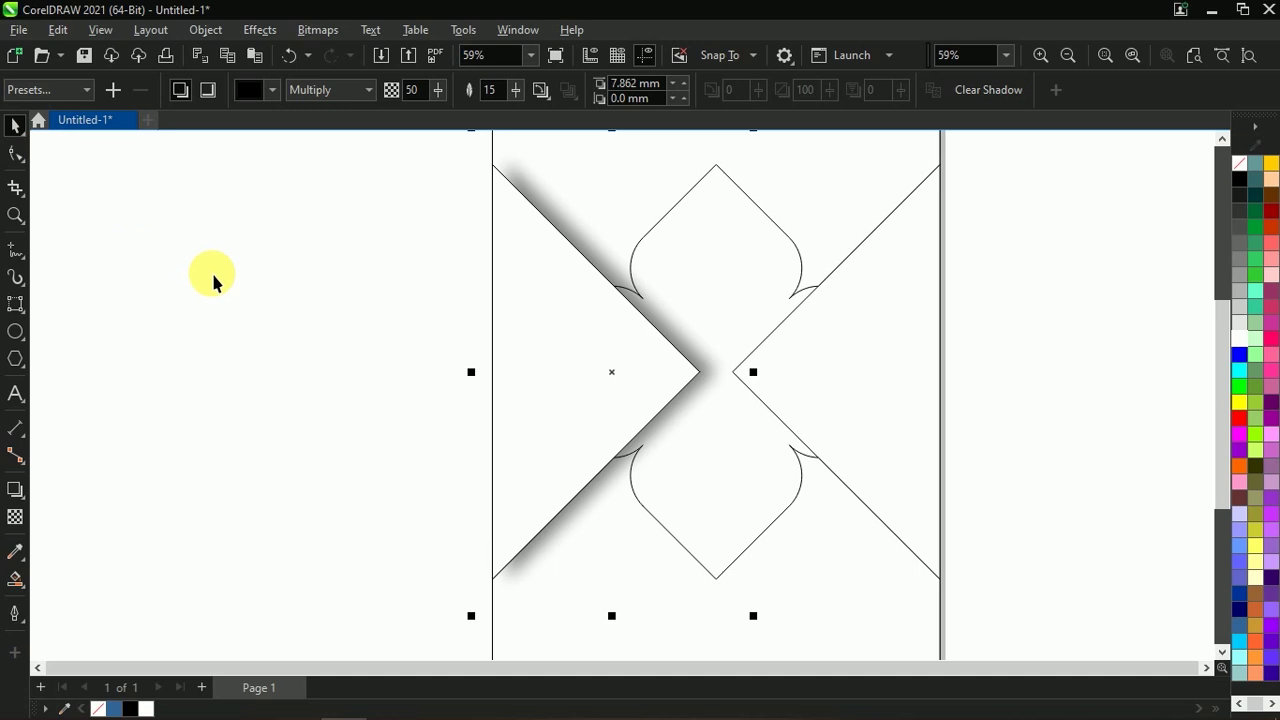
{"action": "left_click", "coordinate": [212, 271]}
Add a drop shadow to the right diagonal panel, angled toward the page centre.
{"action": "left_click", "coordinate": [557, 366]}
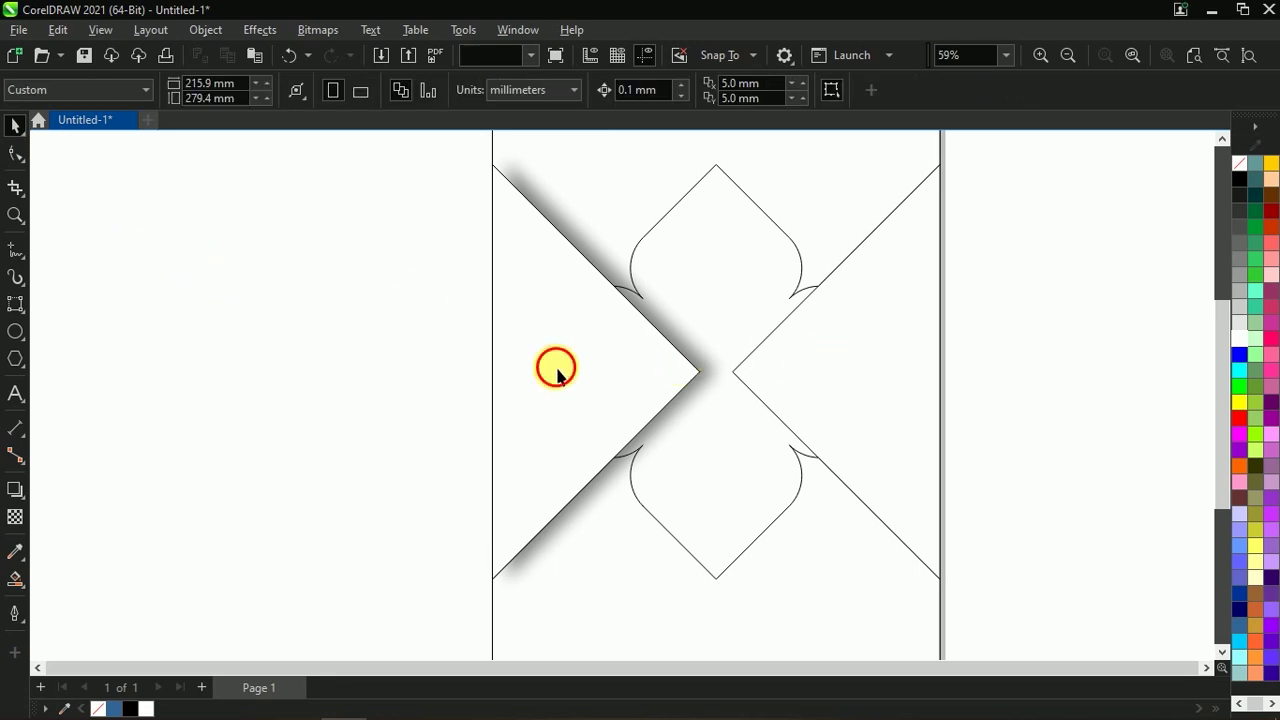
{"action": "scroll", "coordinate": [620, 370], "scroll_direction": "down", "scroll_amount": 1}
{"action": "left_click", "coordinate": [834, 374]}
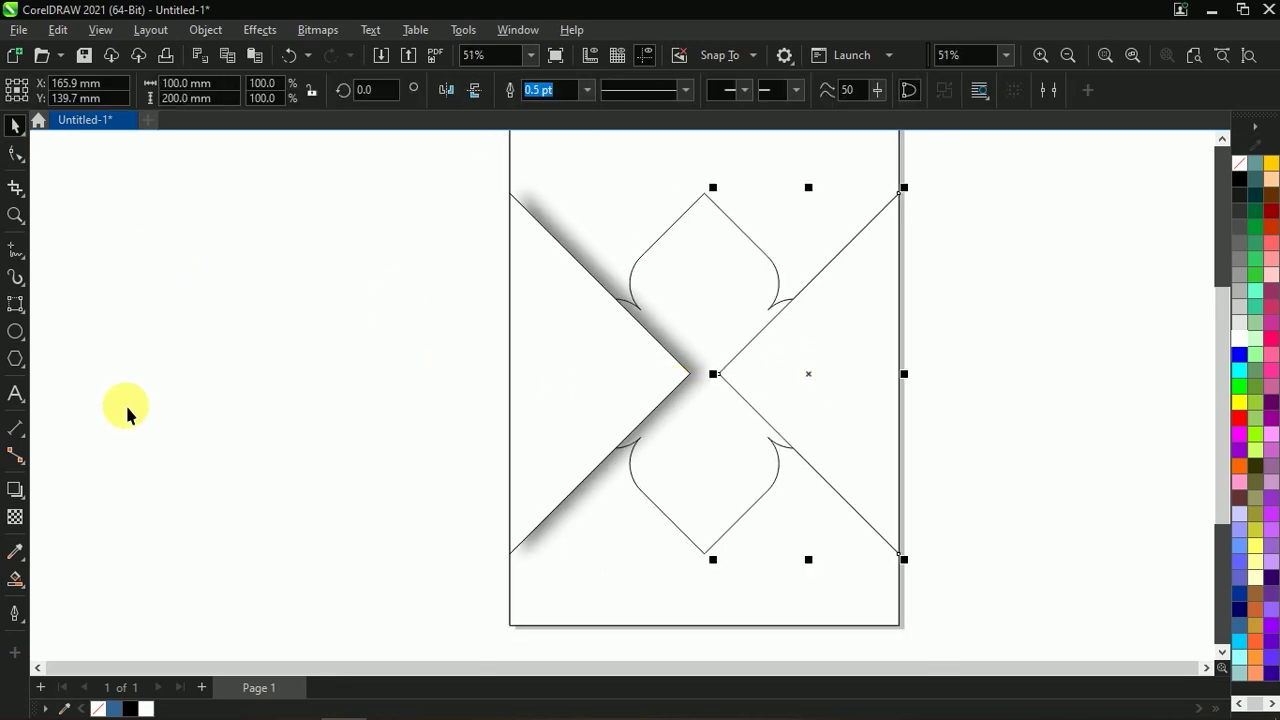
{"action": "left_click", "coordinate": [15, 490]}
{"action": "left_click_drag", "start_coordinate": [803, 367], "coordinate": [775, 380]}
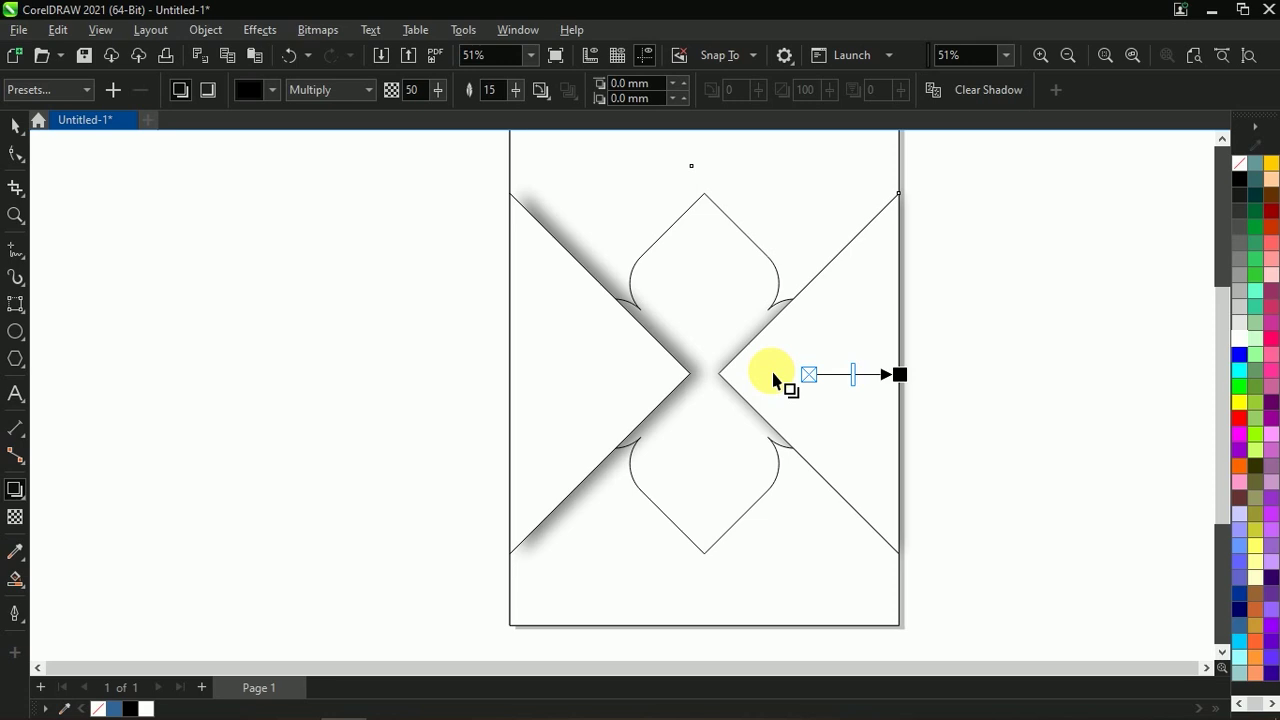
{"action": "left_click_drag", "start_coordinate": [900, 374], "coordinate": [737, 332]}
{"action": "mouse_move", "coordinate": [697, 420]}
{"action": "left_mouse_down"}
{"action": "mouse_move", "coordinate": [722, 400]}
{"action": "mouse_move", "coordinate": [709, 383]}
{"action": "left_mouse_up"}
{"action": "scroll", "coordinate": [728, 397], "scroll_direction": "up", "scroll_amount": 1}
{"action": "scroll", "coordinate": [800, 430], "scroll_direction": "down", "scroll_amount": 1}
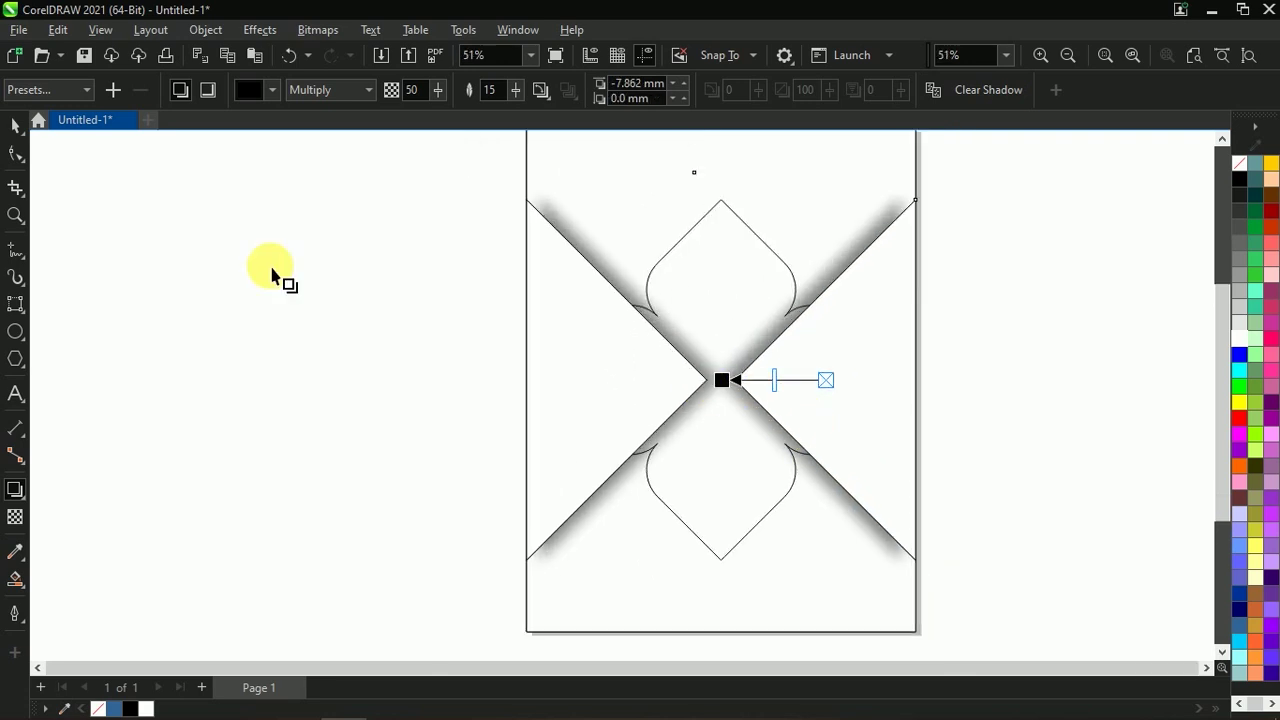
{"action": "left_click", "coordinate": [22, 127]}
{"action": "left_click", "coordinate": [1195, 57]}
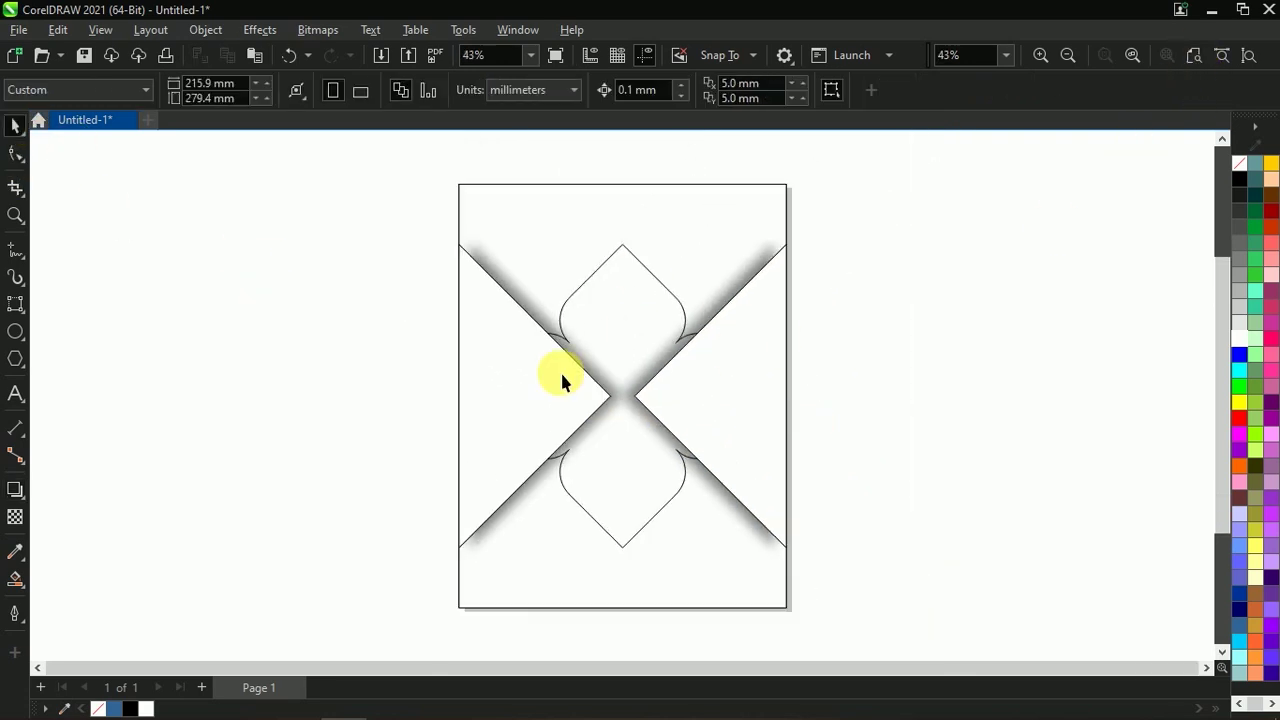
Paste the photo frame group back onto the page and remove its outline.
{"action": "left_click", "coordinate": [254, 55]}
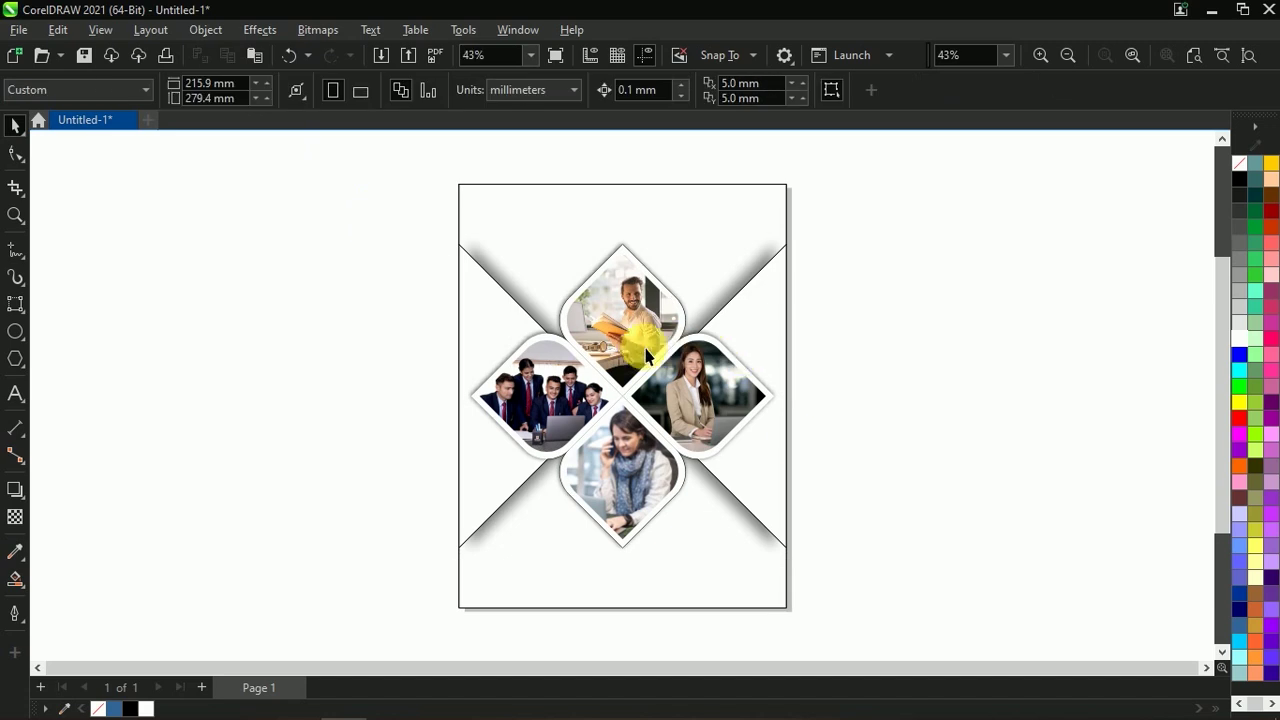
{"action": "scroll", "coordinate": [930, 177], "scroll_direction": "down", "scroll_amount": 2}
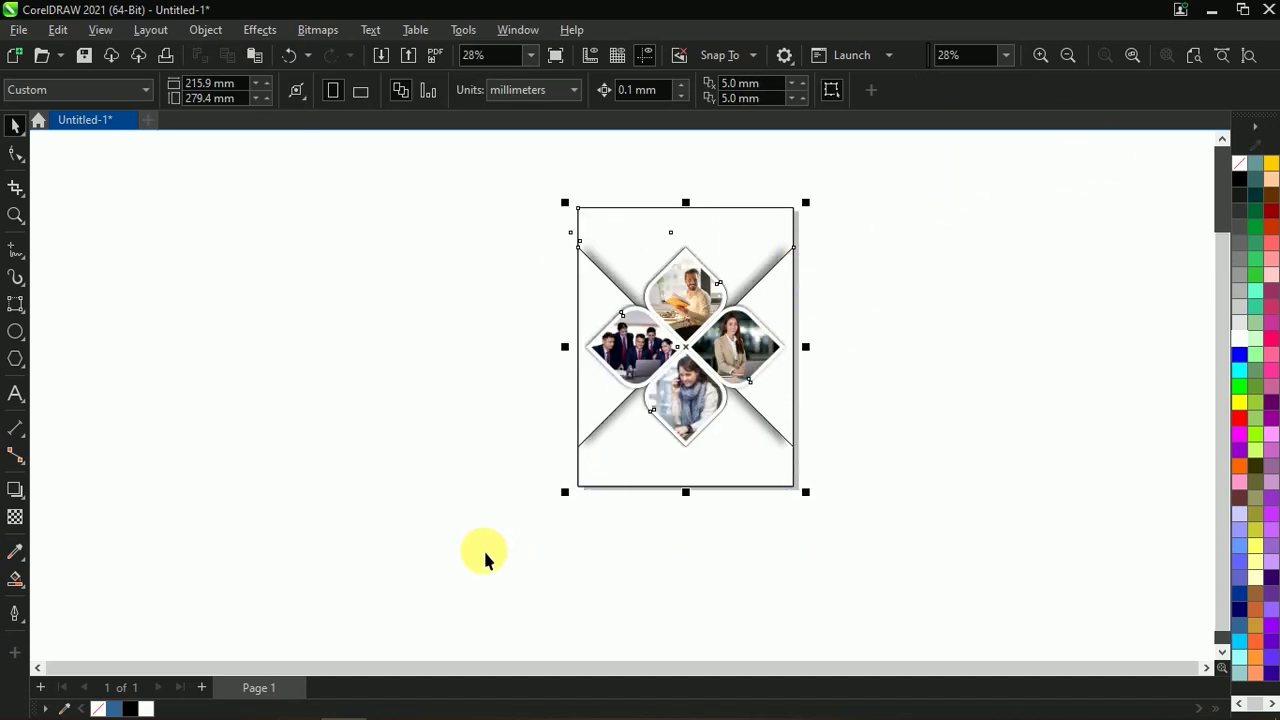
{"action": "right_click", "coordinate": [1237, 170]}
{"action": "left_click", "coordinate": [1220, 177]}
Select the page background rectangle beneath the top white panel.
{"action": "scroll", "coordinate": [716, 331], "scroll_direction": "up", "scroll_amount": 1}
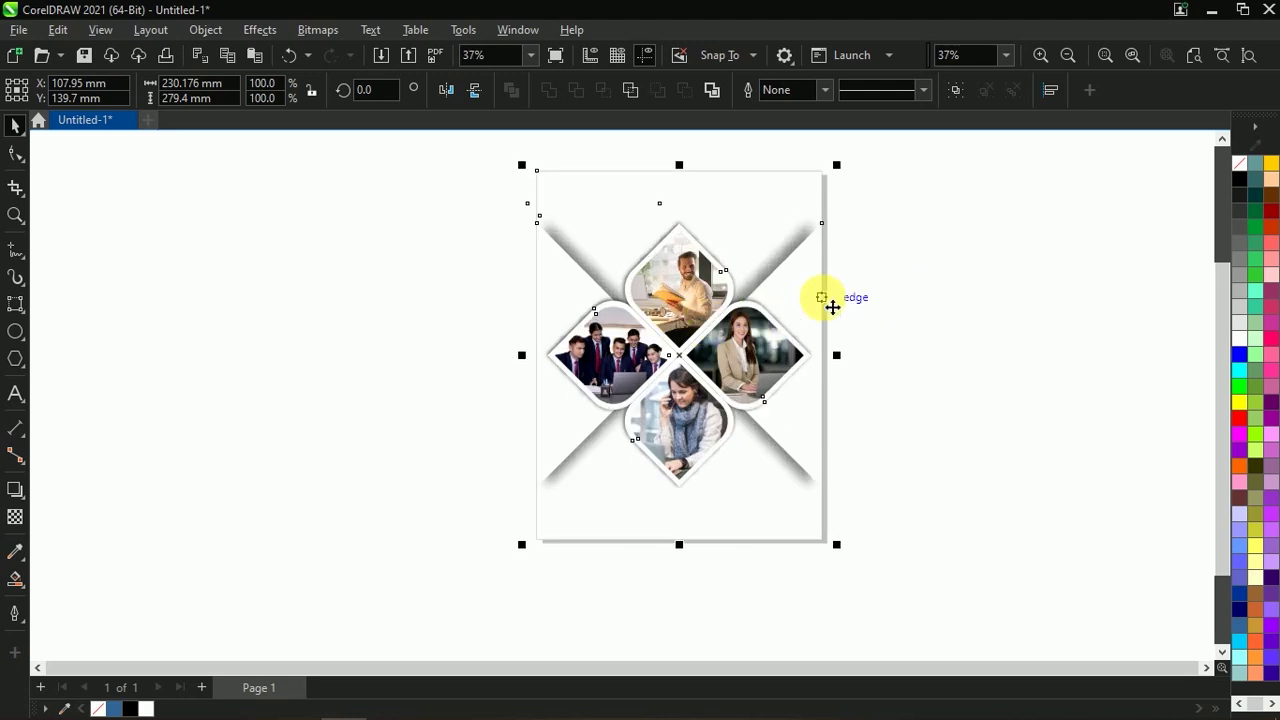
{"action": "left_click", "coordinate": [906, 226]}
{"action": "left_click", "coordinate": [812, 178]}
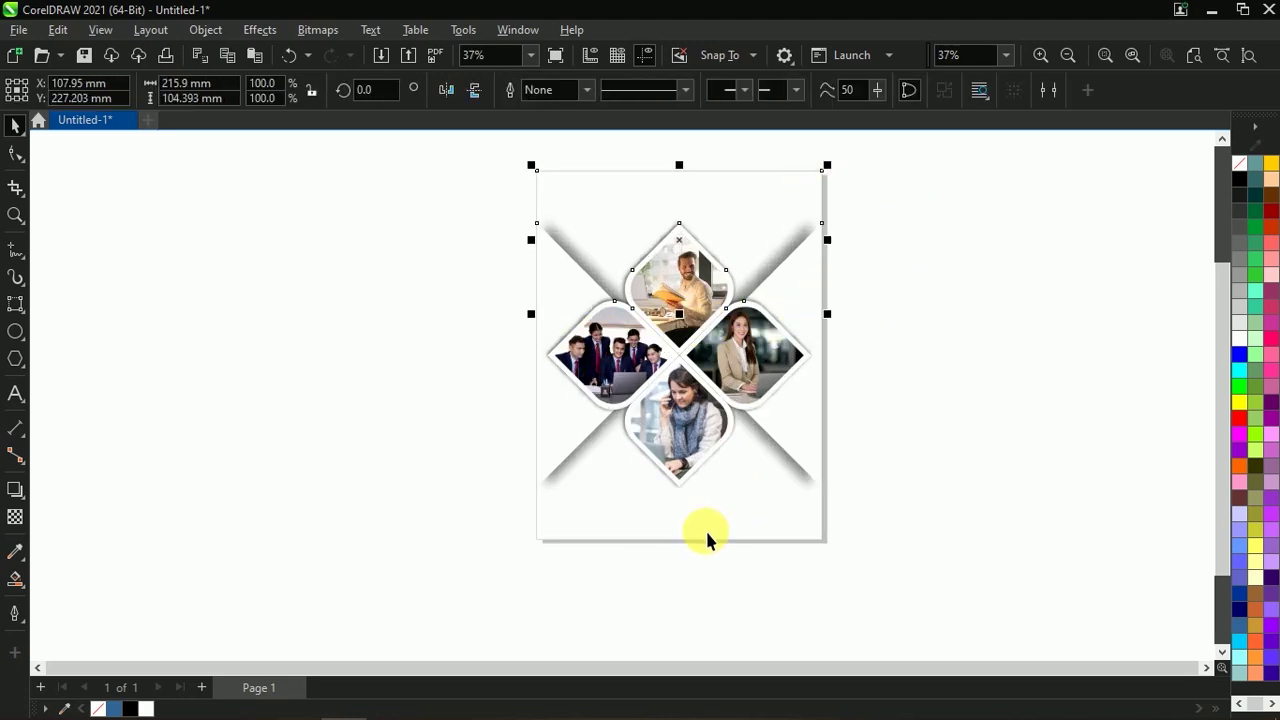
{"action": "left_click", "coordinate": [695, 540], "text": "shift"}
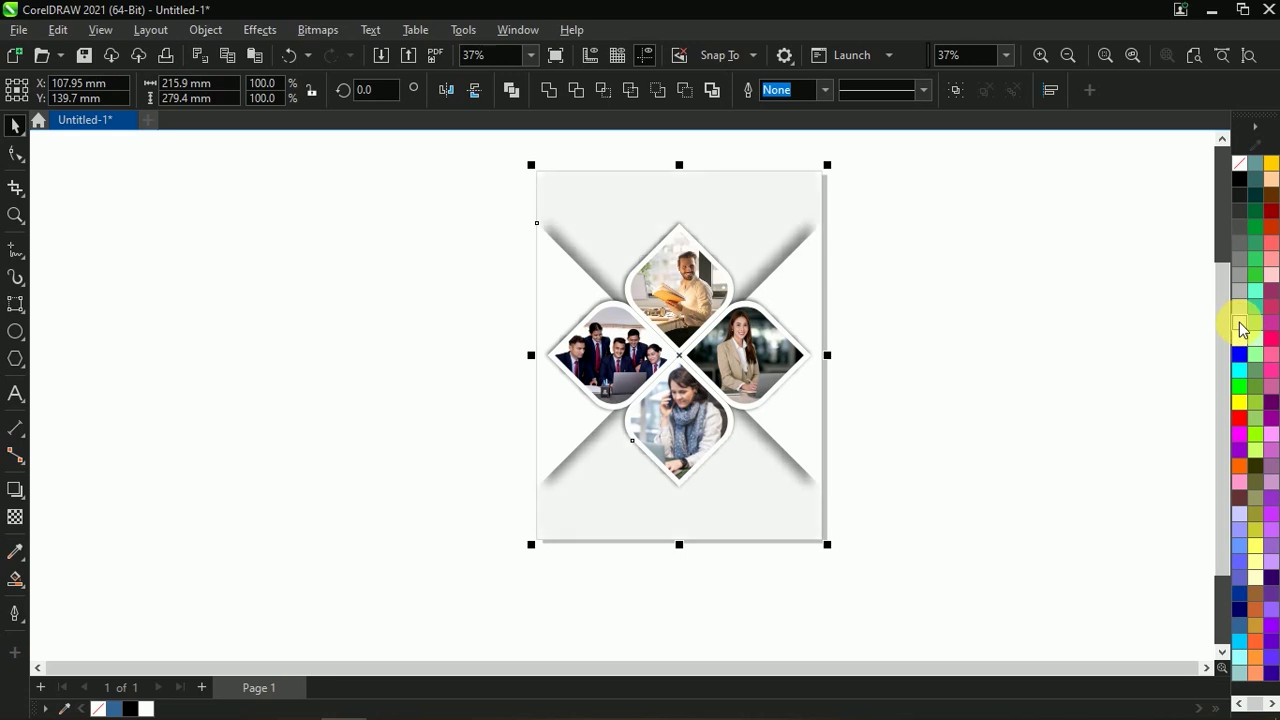
Marquee-select every object on the cover and group them together.
{"action": "scroll", "coordinate": [757, 366], "scroll_direction": "down", "scroll_amount": 1}
{"action": "scroll", "coordinate": [800, 340], "scroll_direction": "down", "scroll_amount": 1}
{"action": "left_click_drag", "start_coordinate": [917, 215], "coordinate": [585, 505]}
{"action": "right_click", "coordinate": [705, 330]}
{"action": "left_click", "coordinate": [879, 272]}
{"action": "left_click", "coordinate": [1001, 247]}
View the finished cover in Full-Screen Preview.
{"action": "left_click", "coordinate": [1133, 57]}
{"action": "right_click", "coordinate": [910, 194]}
{"action": "left_click", "coordinate": [932, 204]}
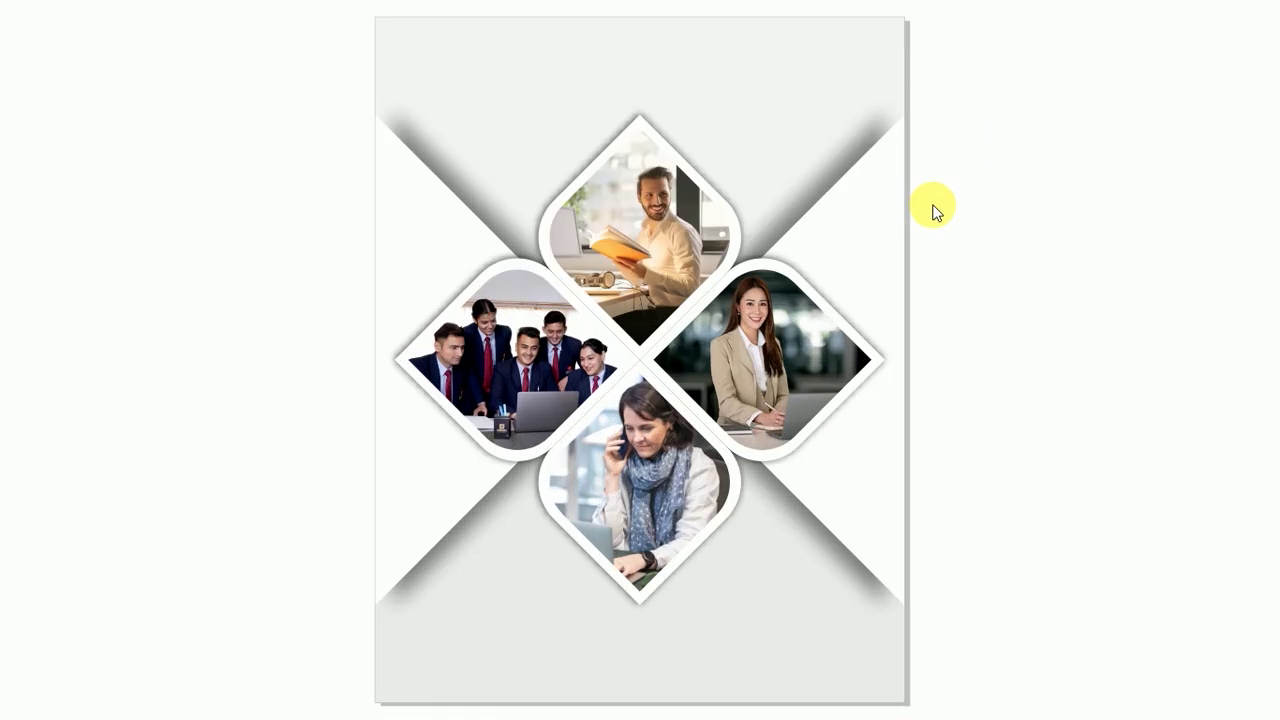